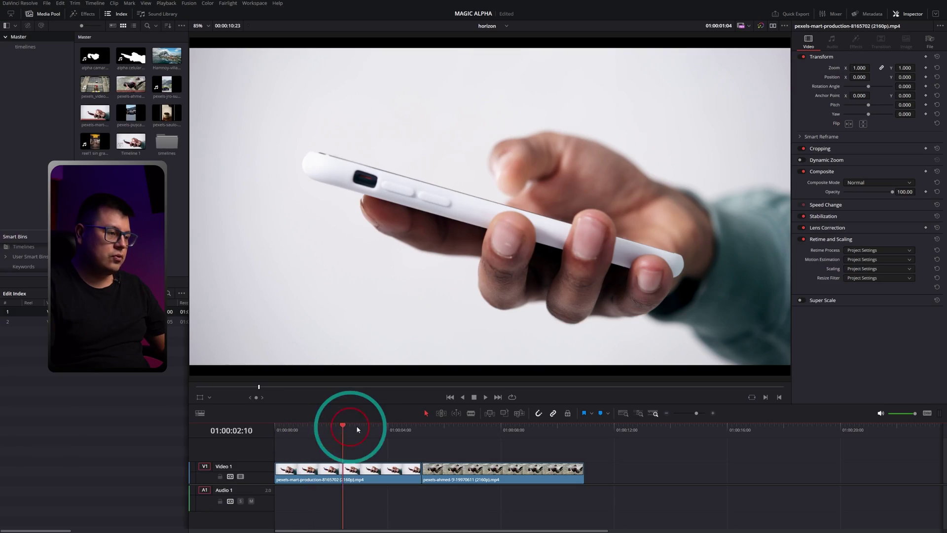
# Check the coffee clip in the verti timeline, then take the horizon timeline's phone clip to the Color page
pyautogui.moveTo(357, 429)
pyautogui.mouseDown()
pyautogui.moveTo(333, 448)
pyautogui.moveTo(488, 458)
pyautogui.mouseUp()
pyautogui.doubleClick(167, 142)
pyautogui.doubleClick(131, 56)
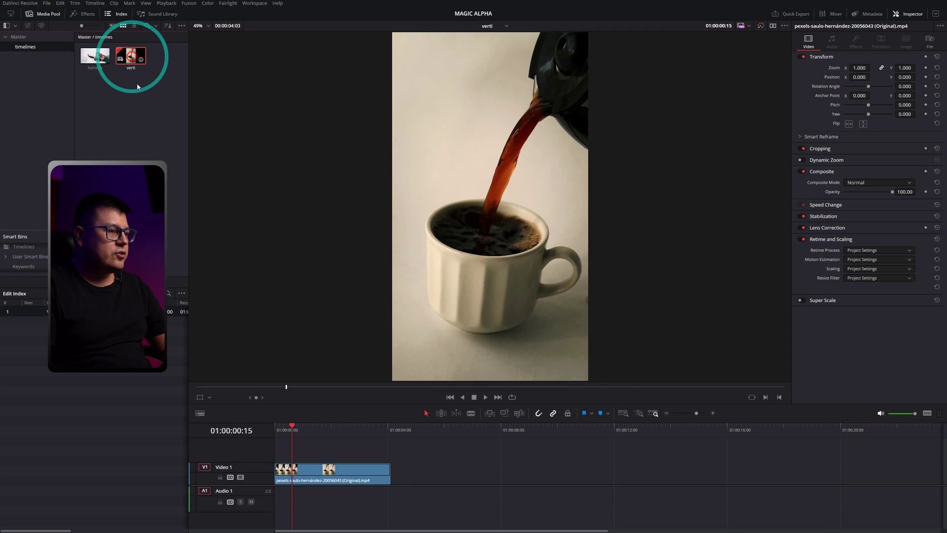
pyautogui.moveTo(334, 429); pyautogui.dragTo(329, 432)
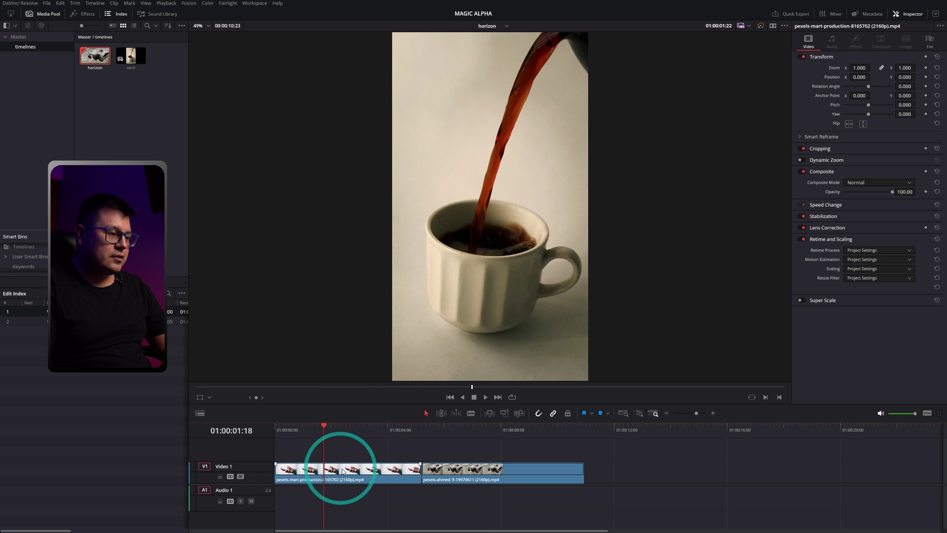
pyautogui.click(343, 471)
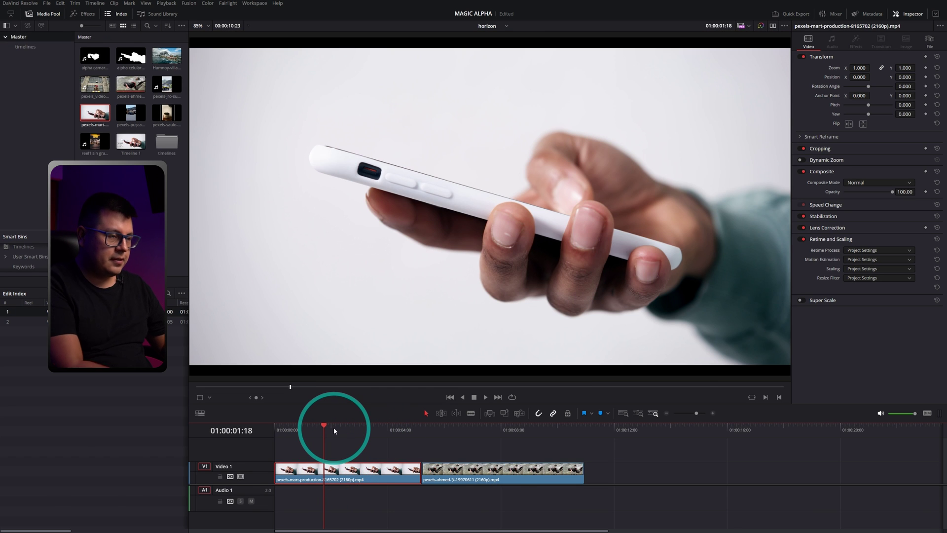
pyautogui.hotkey('shift', '6')
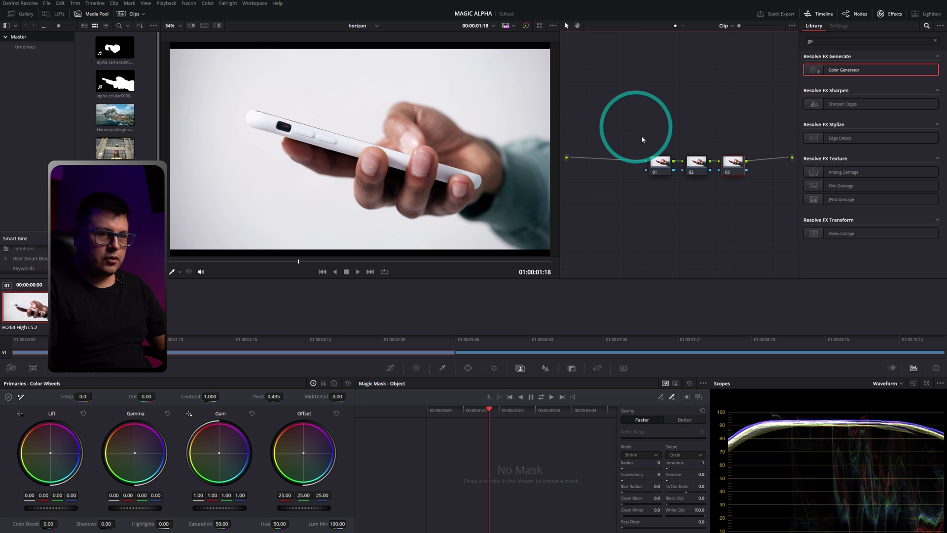
# Label node 01 'posi' and node 02 'magic mask', and move node 03 aside in the graph
pyautogui.click(666, 167)
pyautogui.write('ex')
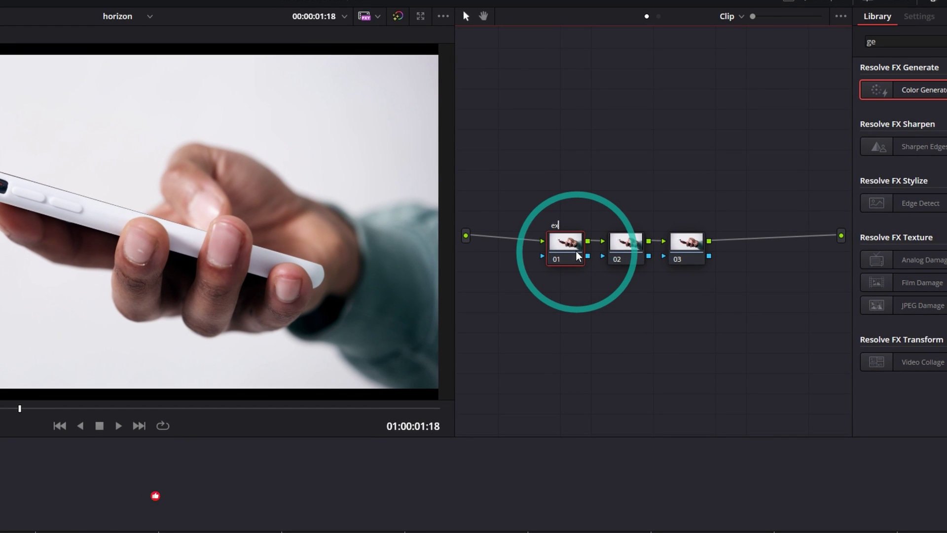
pyautogui.write('posi')
pyautogui.click(622, 243)
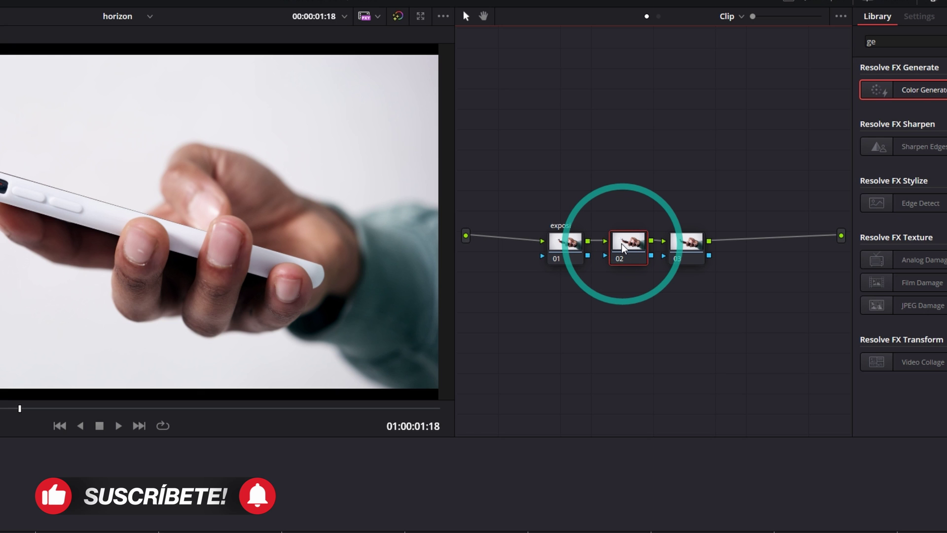
pyautogui.write('magic mask')
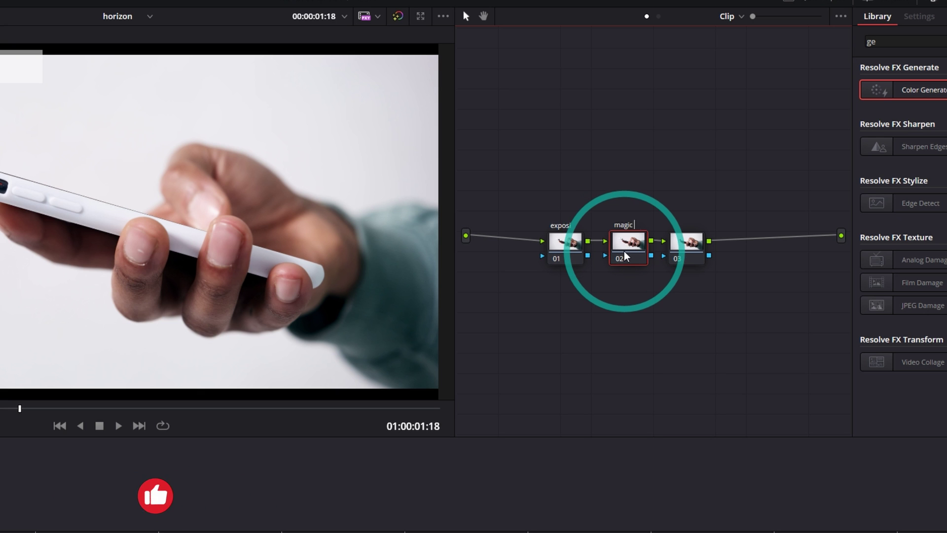
pyautogui.moveTo(694, 237); pyautogui.dragTo(712, 249)
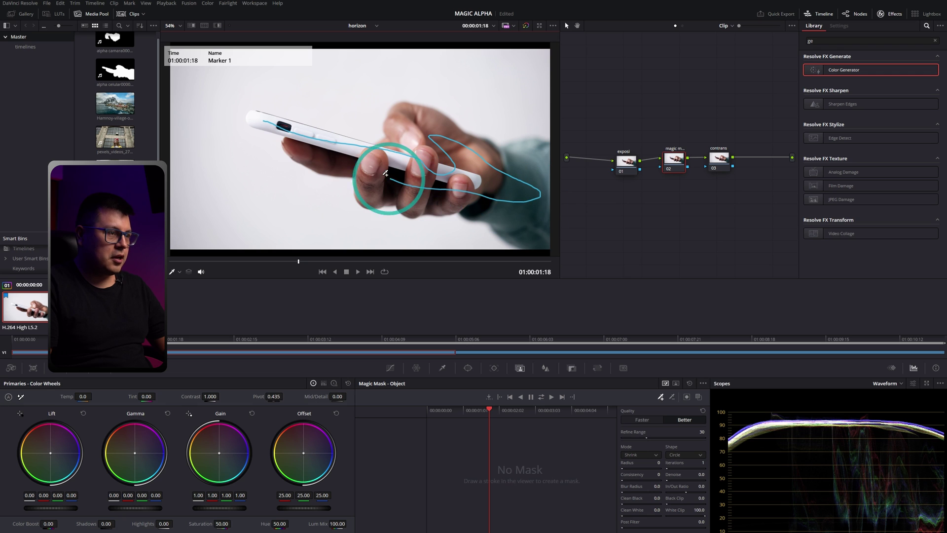
# Inspect the phone-and-hand mask in overlay and black-and-white matte views, then step forward one frame
pyautogui.click(696, 398)
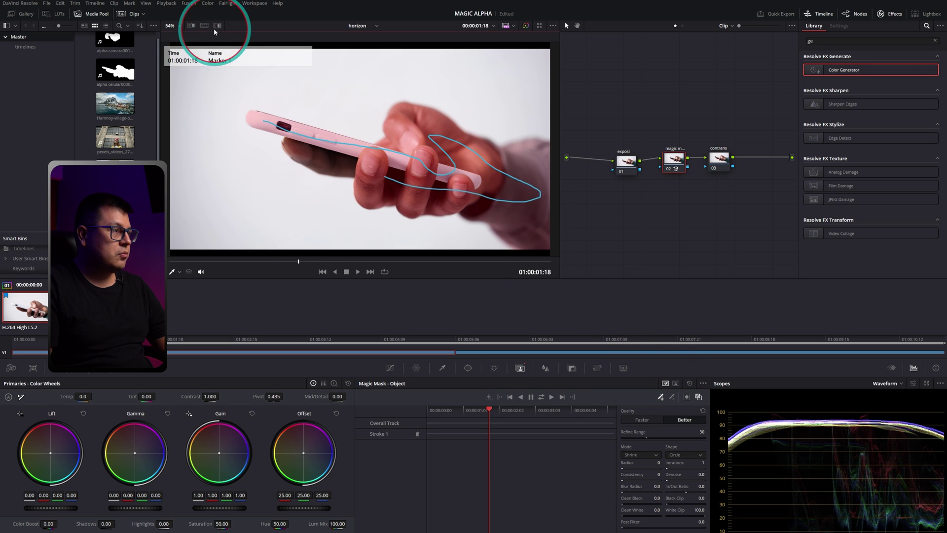
pyautogui.click(686, 397)
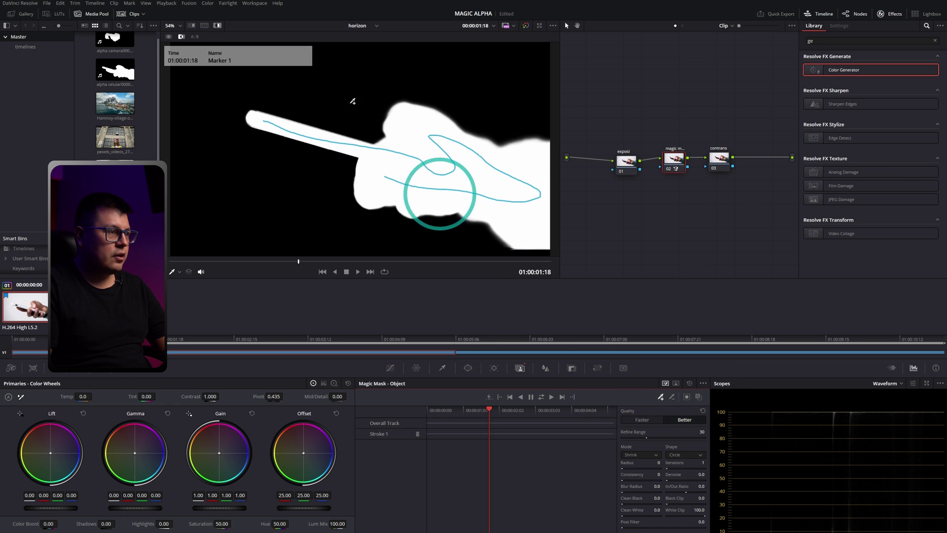
pyautogui.click(168, 37)
pyautogui.click(674, 255)
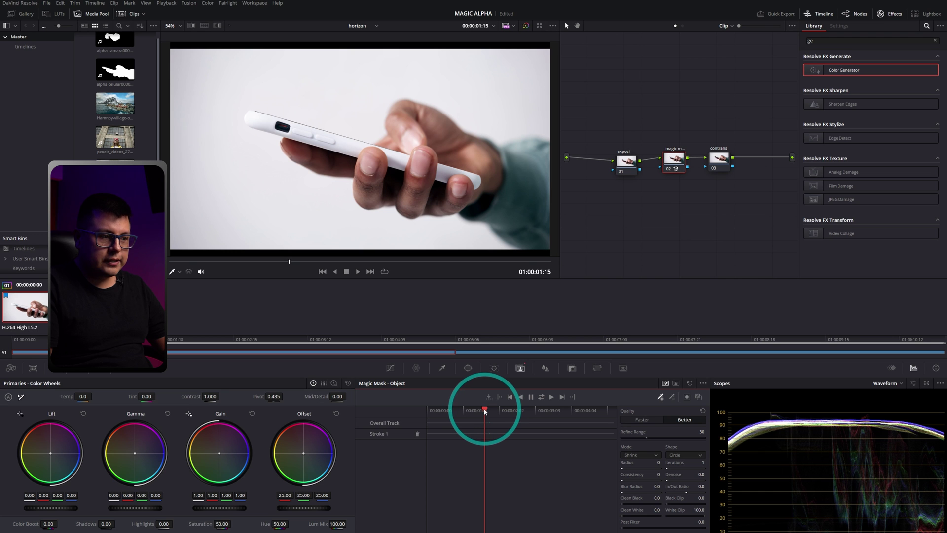
pyautogui.click(487, 411)
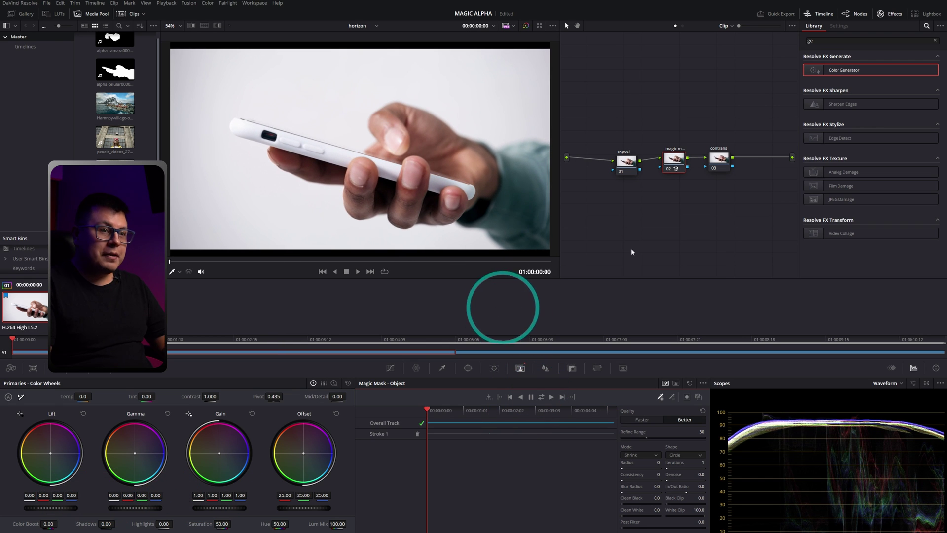
# Play the tracked phone mask as a black-and-white Highlight matte, then turn Highlight off
pyautogui.click(699, 398)
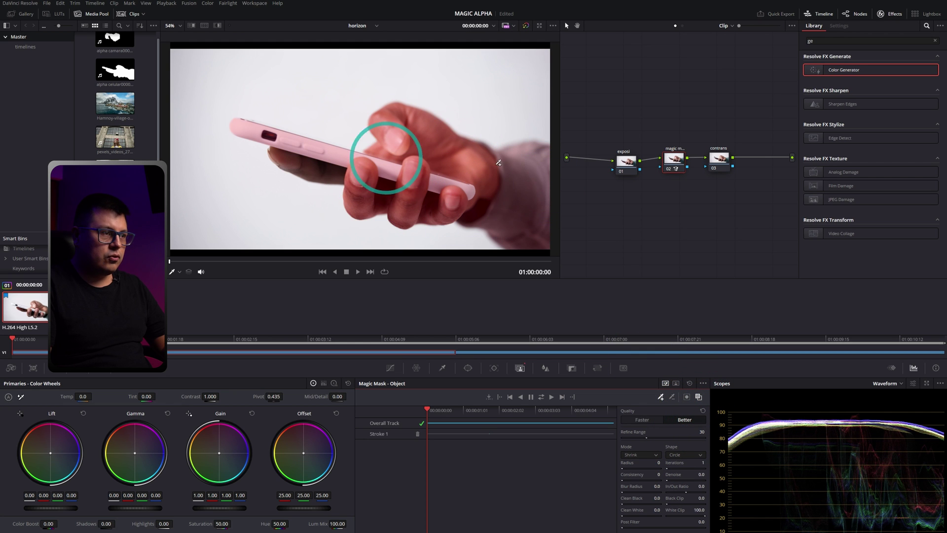
pyautogui.click(218, 26)
pyautogui.click(182, 39)
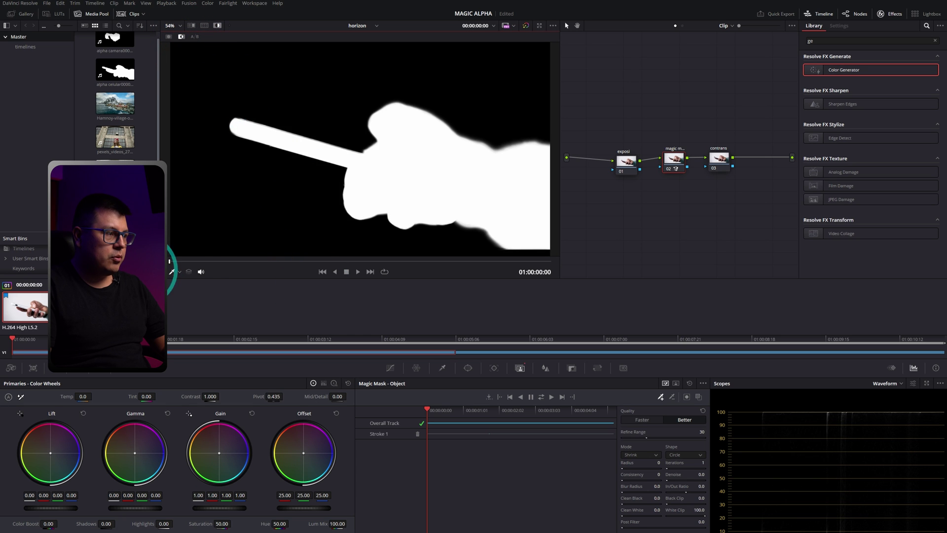
pyautogui.press('space')
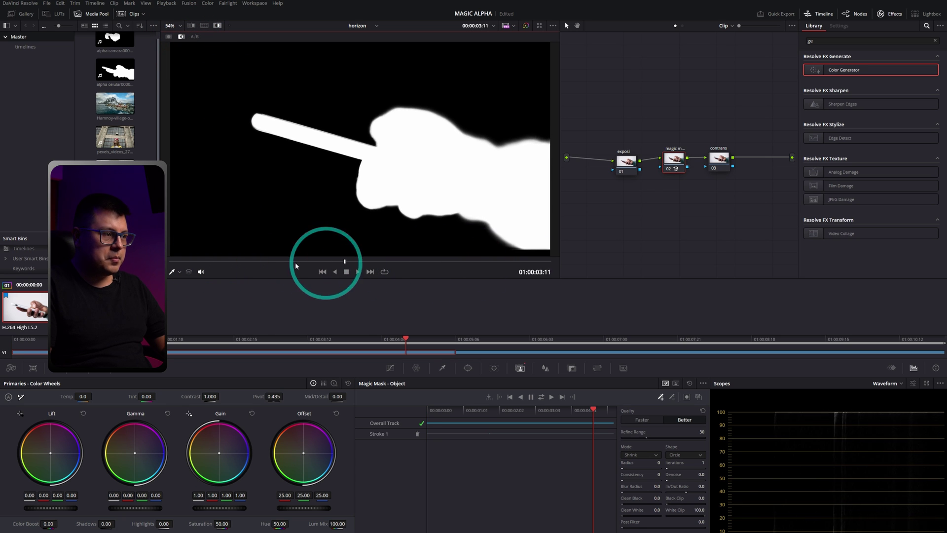
pyautogui.click(215, 27)
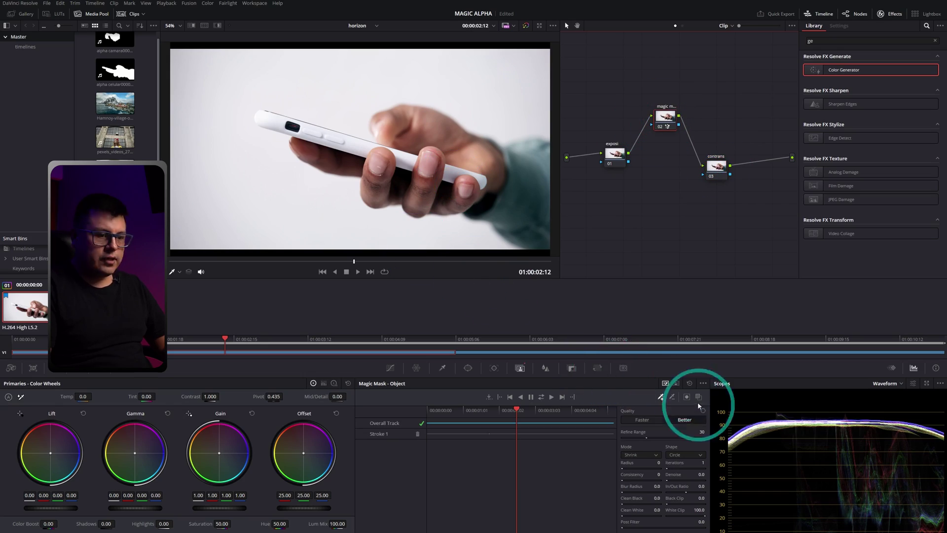
# Warm contrast node 03 with an orange Offset after briefly toggling the mask overlay
pyautogui.click(699, 399)
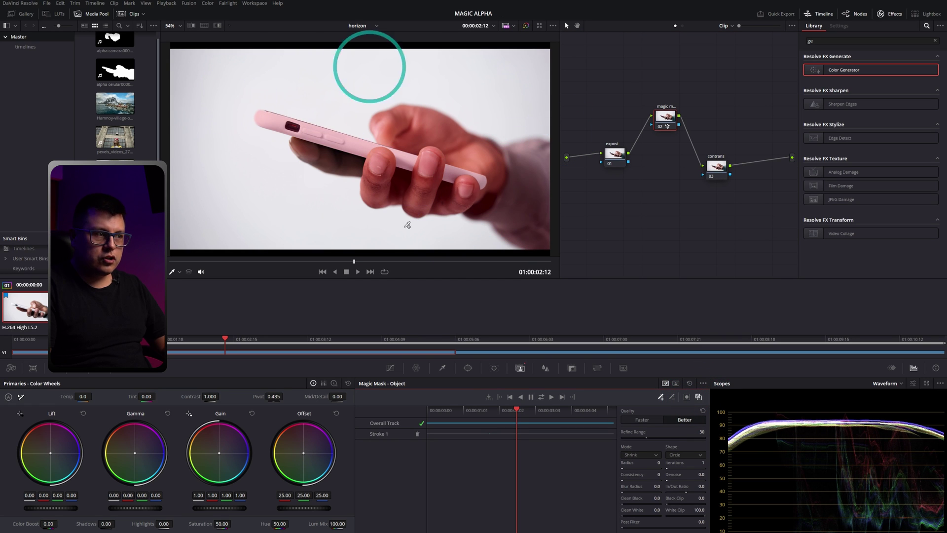
pyautogui.click(699, 398)
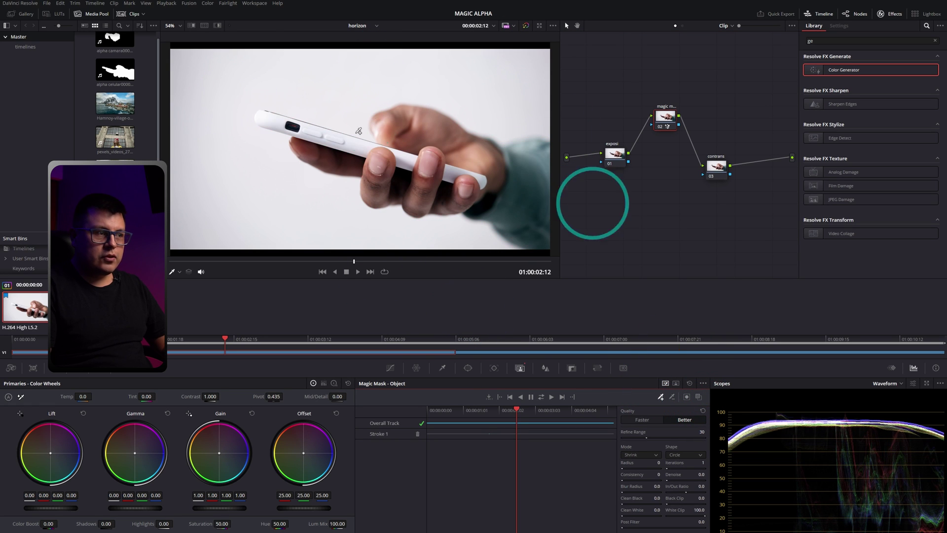
pyautogui.click(712, 168)
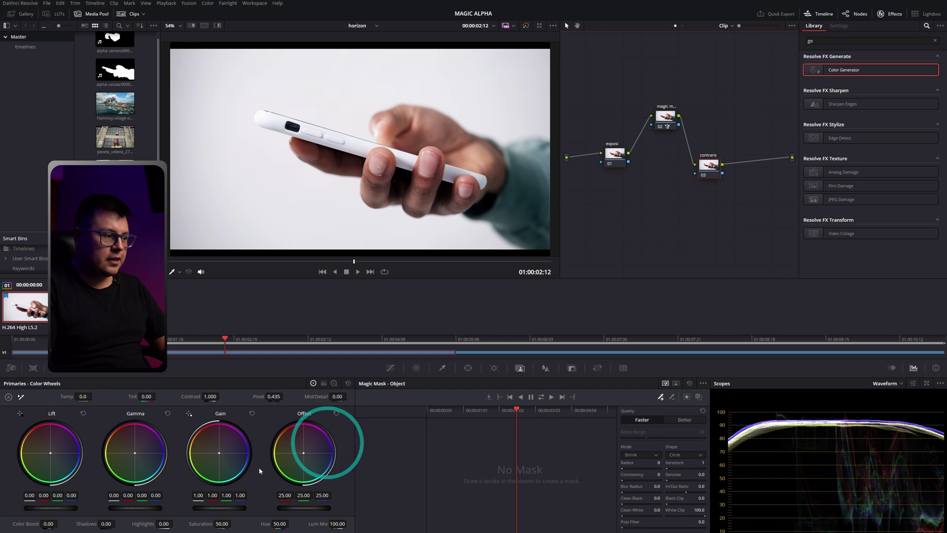
pyautogui.moveTo(306, 452); pyautogui.dragTo(160, 258)
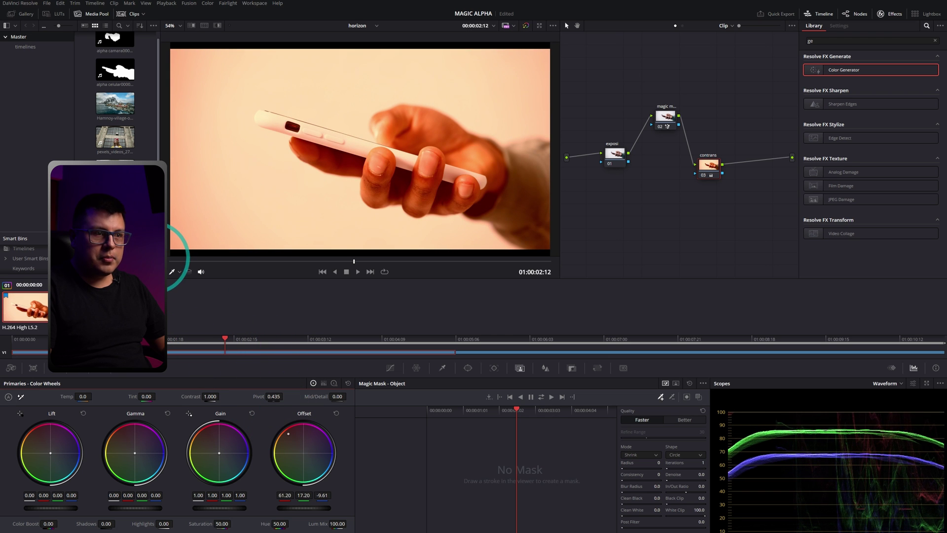
# Give magic mask node 02 Contrast 1.418 with Pivot 0.658, then reselect node 03
pyautogui.click(665, 116)
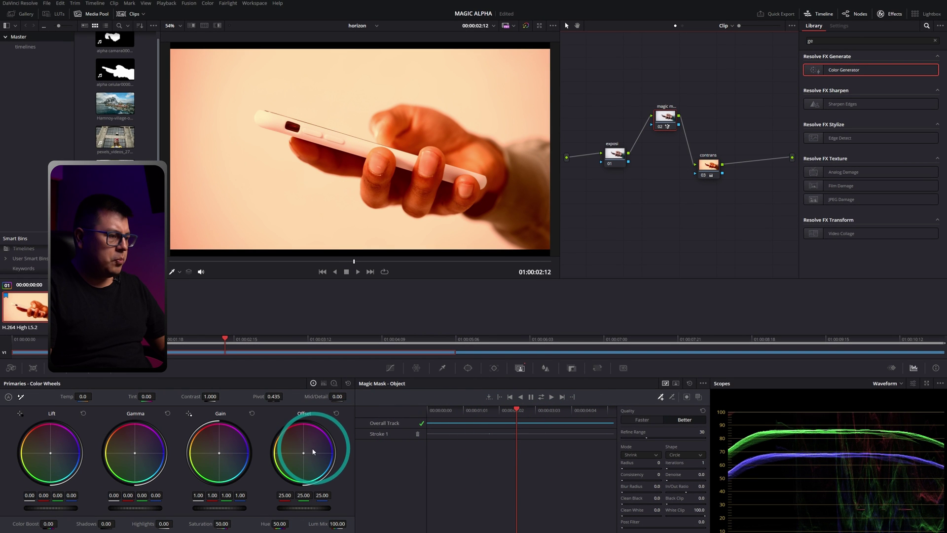
pyautogui.moveTo(211, 398)
pyautogui.mouseDown()
pyautogui.moveTo(304, 396)
pyautogui.moveTo(188, 396)
pyautogui.mouseUp()
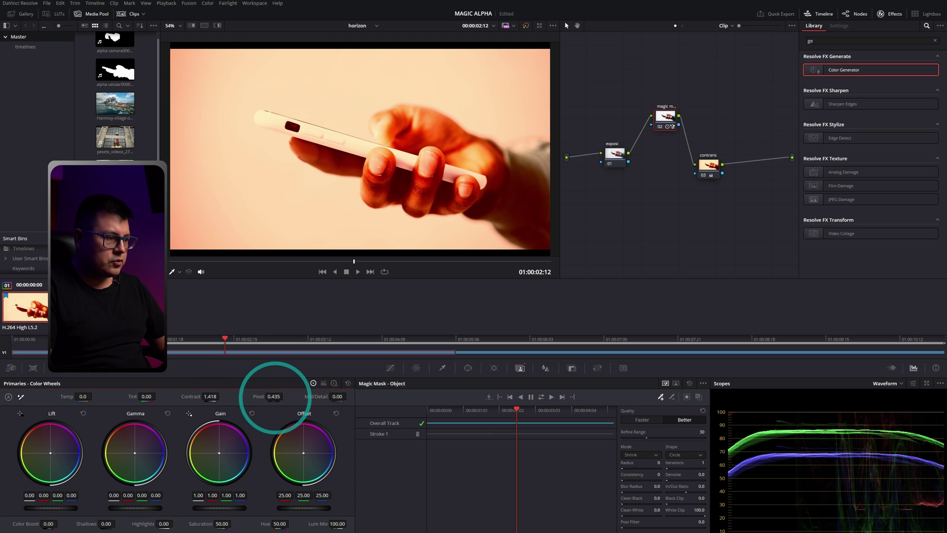
pyautogui.moveTo(276, 398); pyautogui.dragTo(273, 396)
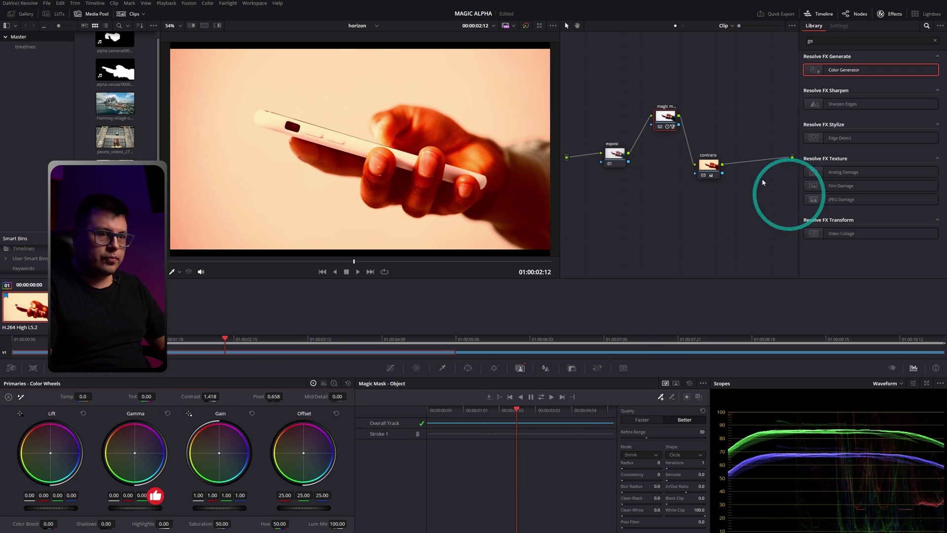
pyautogui.click(710, 167)
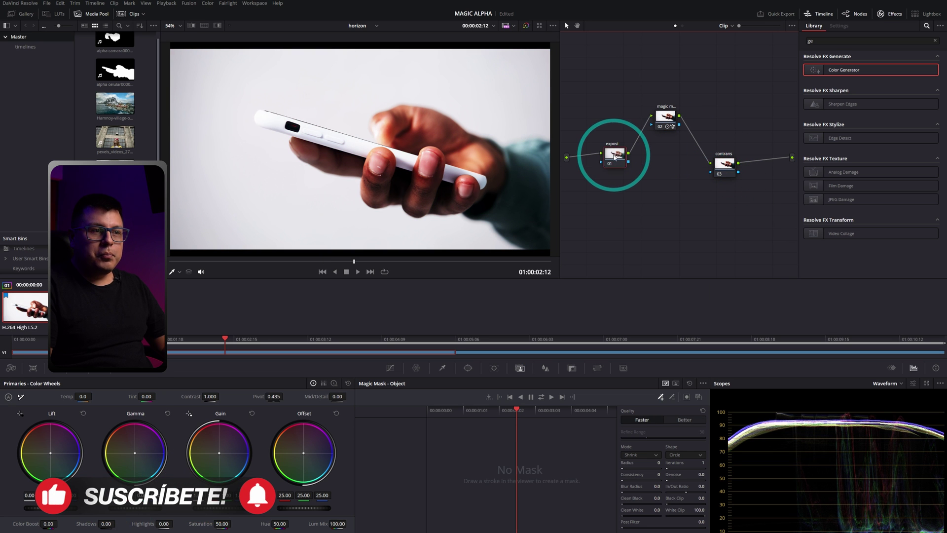
pyautogui.moveTo(612, 168); pyautogui.dragTo(609, 163)
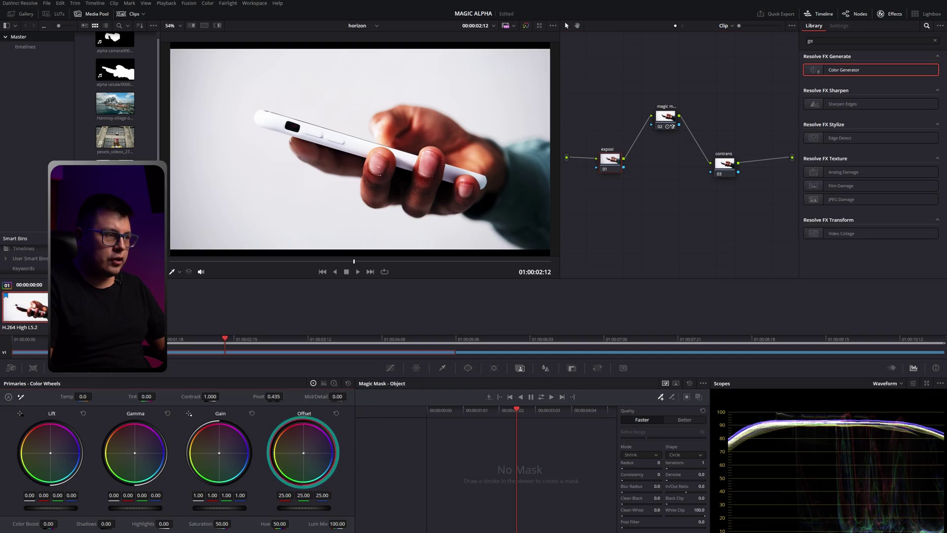
# Warm exposure node 01's Offset and scrub the mask track back to 01:00:01:18
pyautogui.moveTo(304, 453); pyautogui.dragTo(302, 451)
pyautogui.click(665, 130)
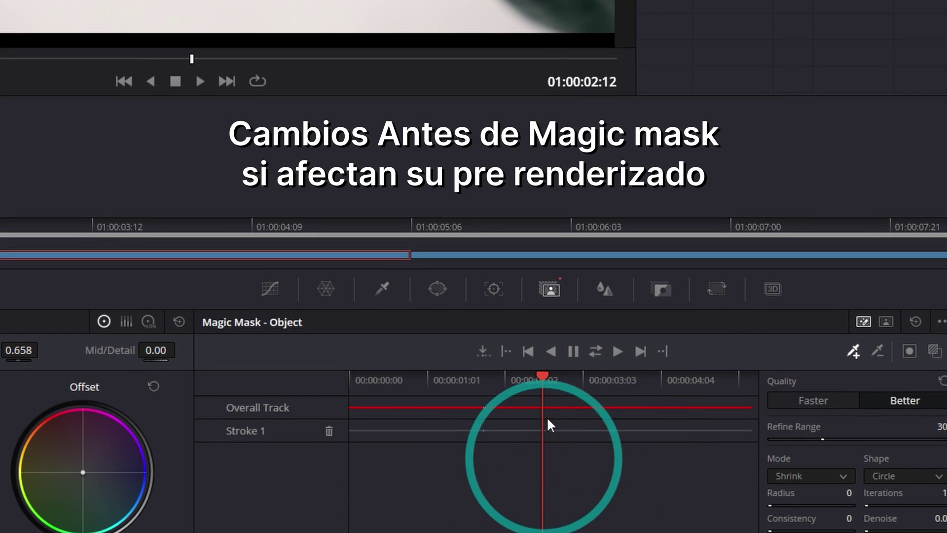
pyautogui.click(525, 411)
pyautogui.moveTo(556, 386); pyautogui.dragTo(484, 395)
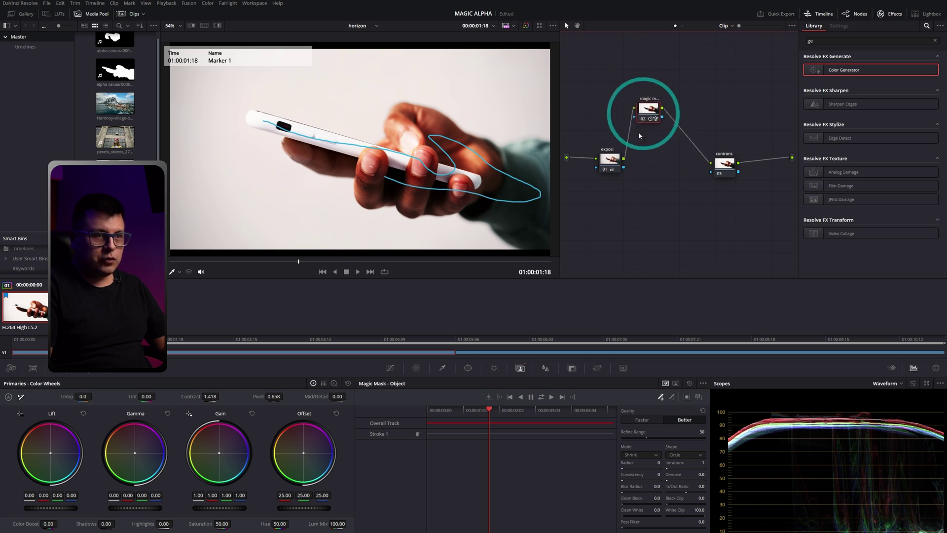
# Nudge the magic mask node down and right, and reselect it to inspect its stroke
pyautogui.moveTo(645, 114); pyautogui.dragTo(658, 126)
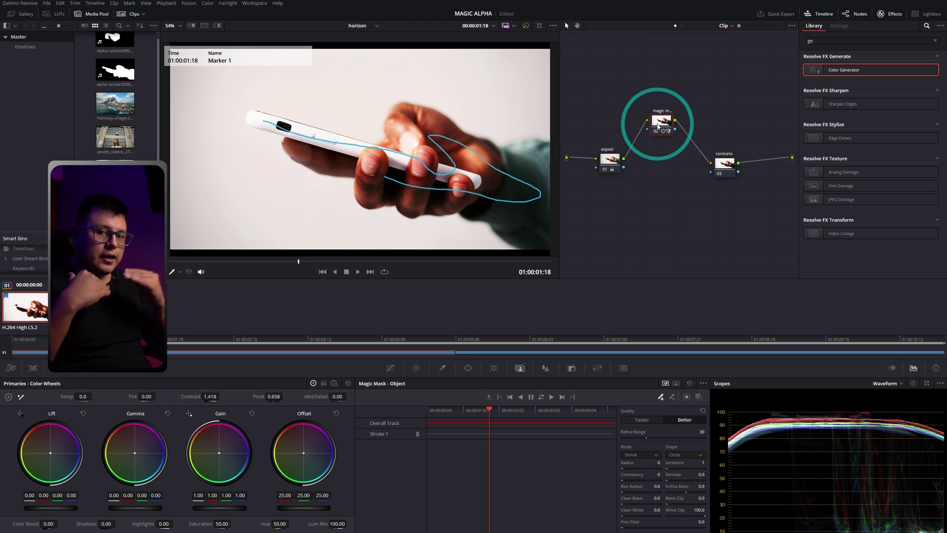
pyautogui.click(719, 160)
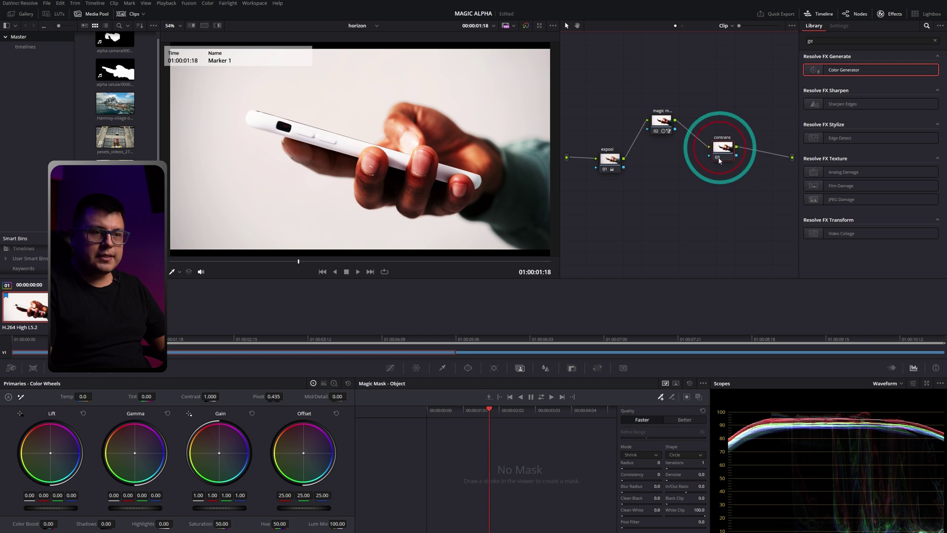
pyautogui.moveTo(662, 121); pyautogui.dragTo(676, 119)
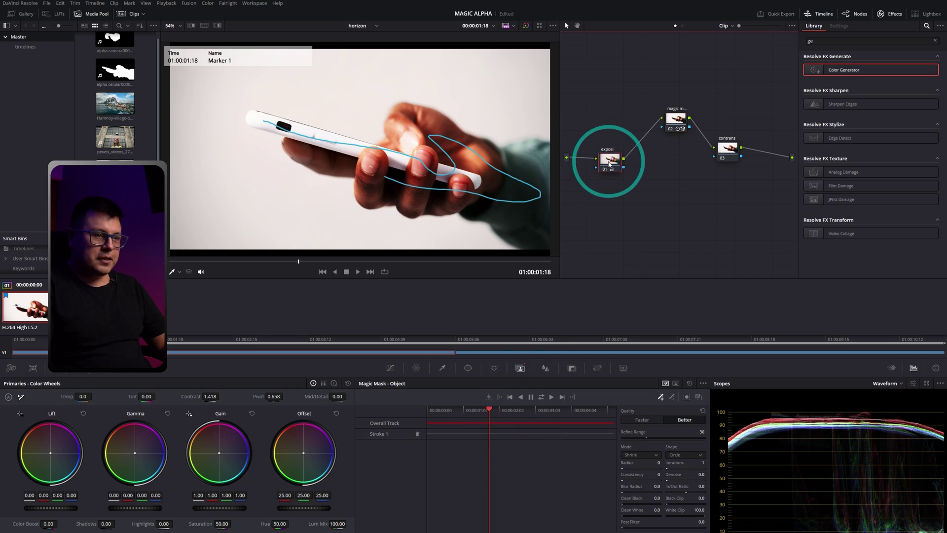
# Reset the primary grade and Offset balance to neutral, and switch to Log Wheels
pyautogui.click(349, 381)
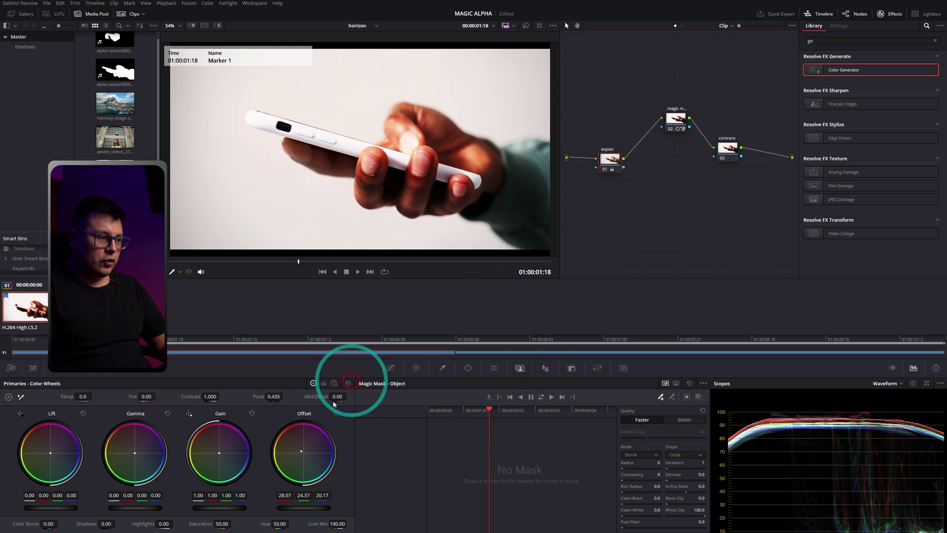
pyautogui.click(347, 385)
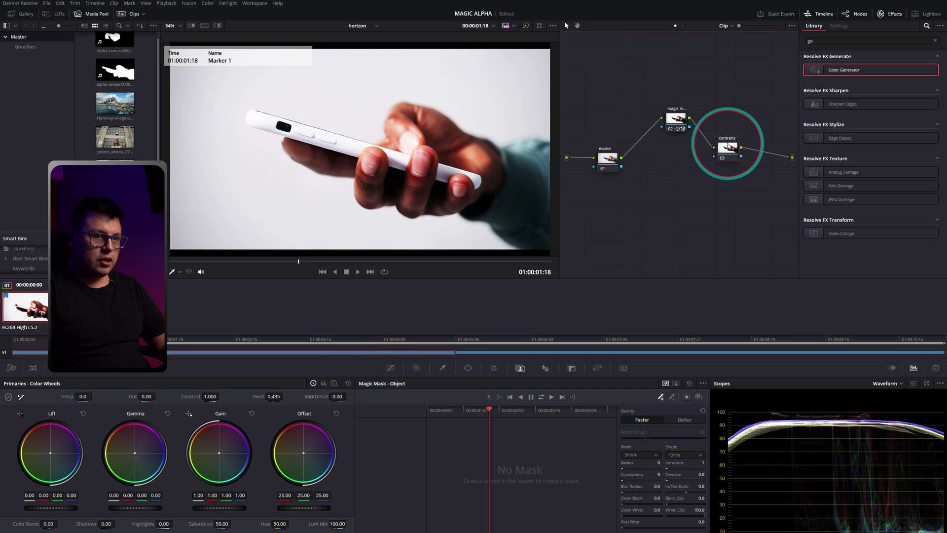
pyautogui.click(330, 384)
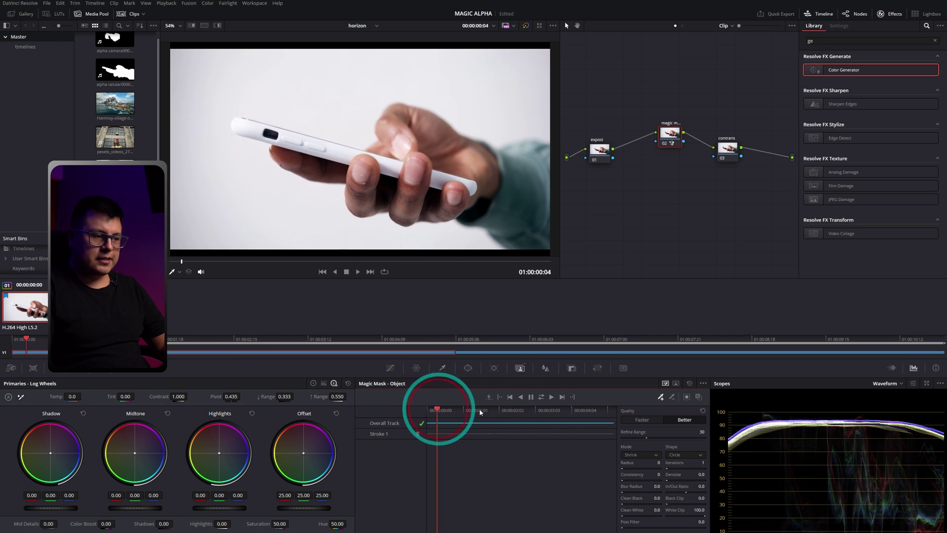
# Preview the black-and-white matte further into the clip, then select node 03 and node 01
pyautogui.moveTo(437, 410); pyautogui.dragTo(518, 410)
pyautogui.click(216, 28)
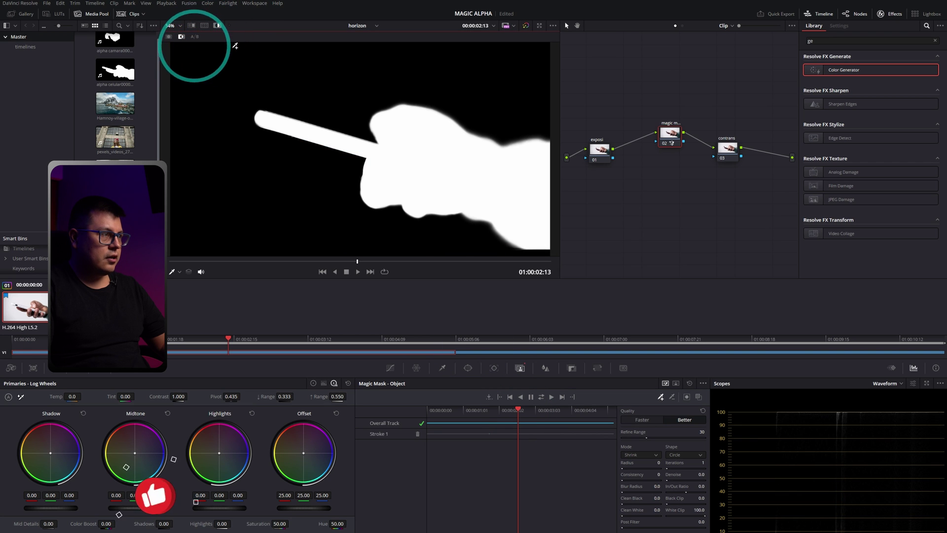
pyautogui.click(216, 25)
pyautogui.click(724, 150)
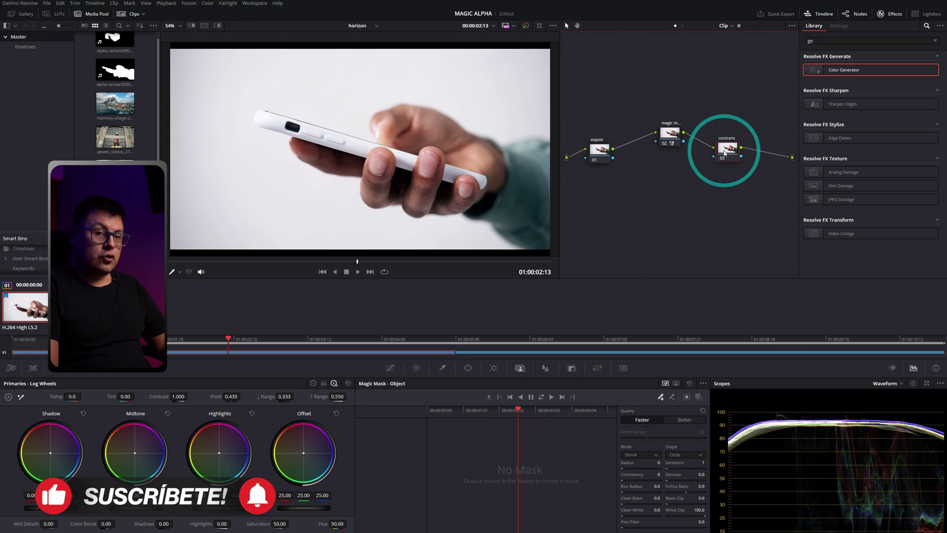
pyautogui.click(602, 151)
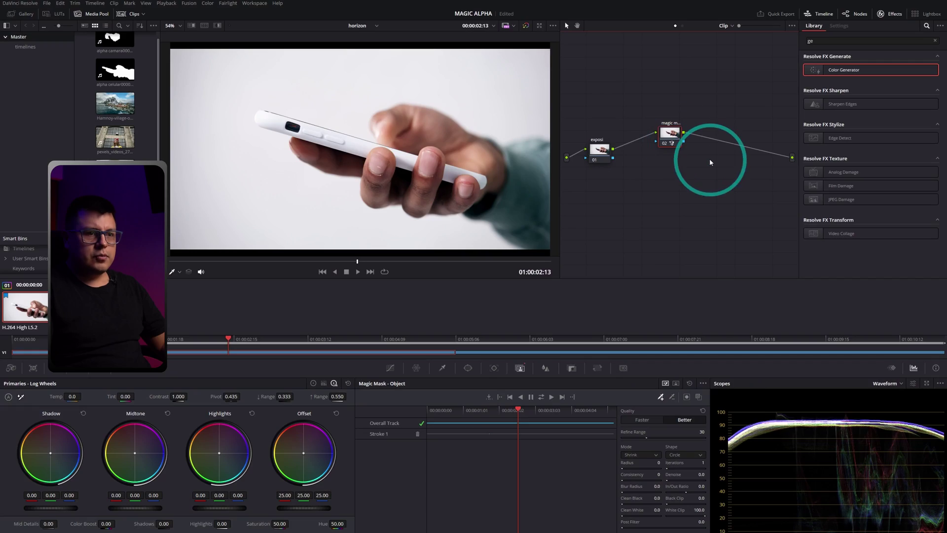
# Add an alpha output driven by the Magic Mask, then check the key on the Edit page
pyautogui.rightClick(710, 159)
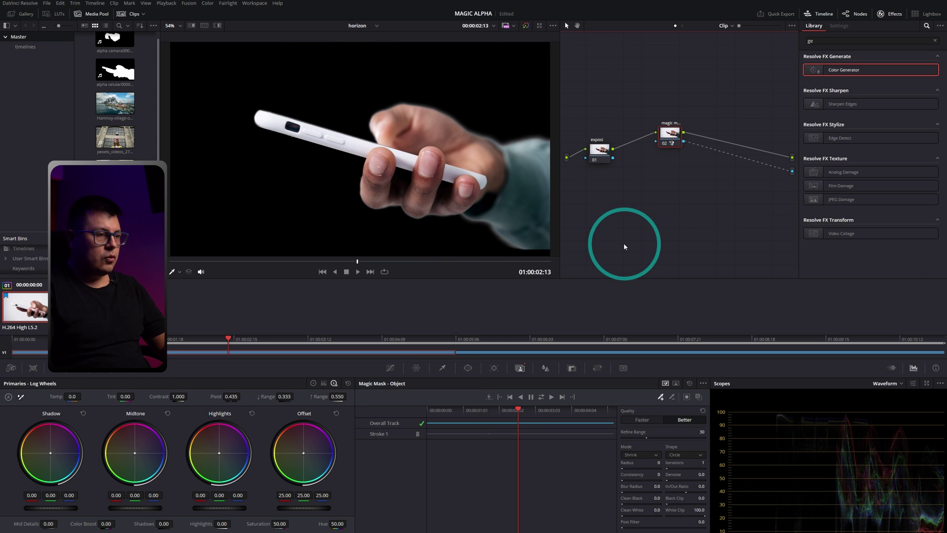
pyautogui.hotkey('shift', '4')
pyautogui.moveTo(345, 429); pyautogui.dragTo(345, 464)
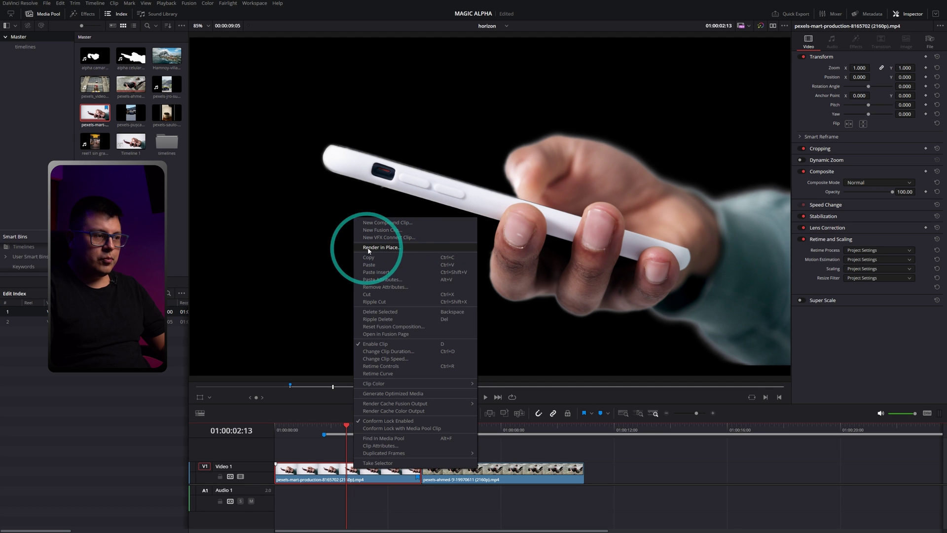
# Set up Render in Place with DNxHR SQ at the clip's source resolution
pyautogui.click(383, 248)
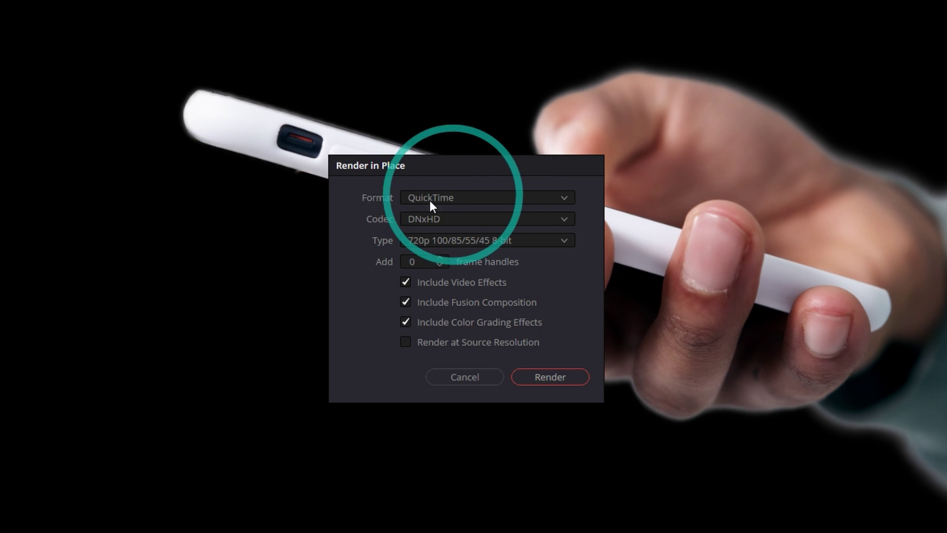
pyautogui.click(454, 218)
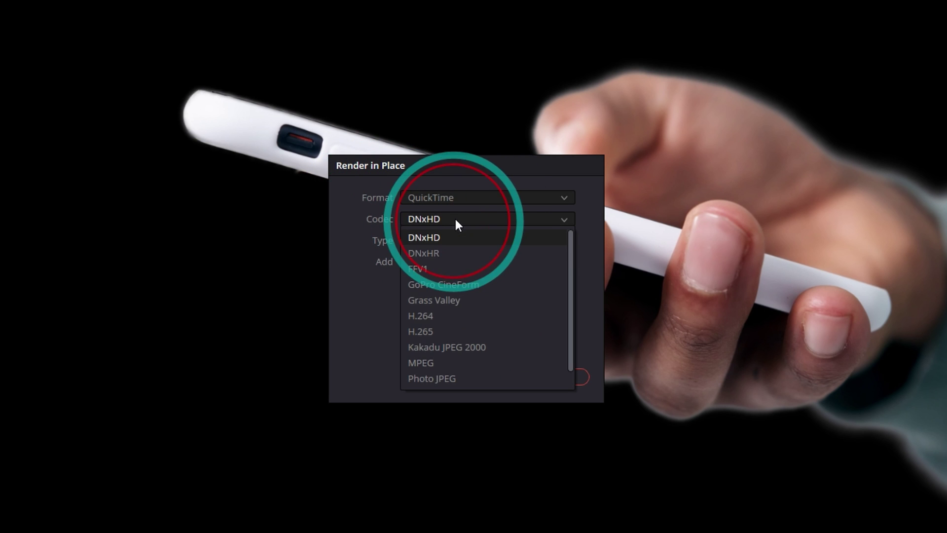
pyautogui.click(445, 254)
pyautogui.click(456, 242)
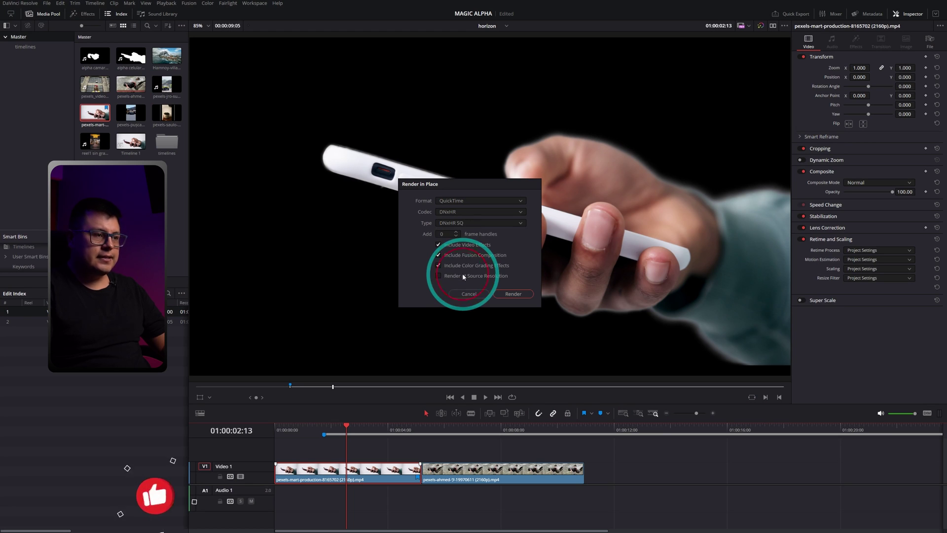
pyautogui.click(438, 277)
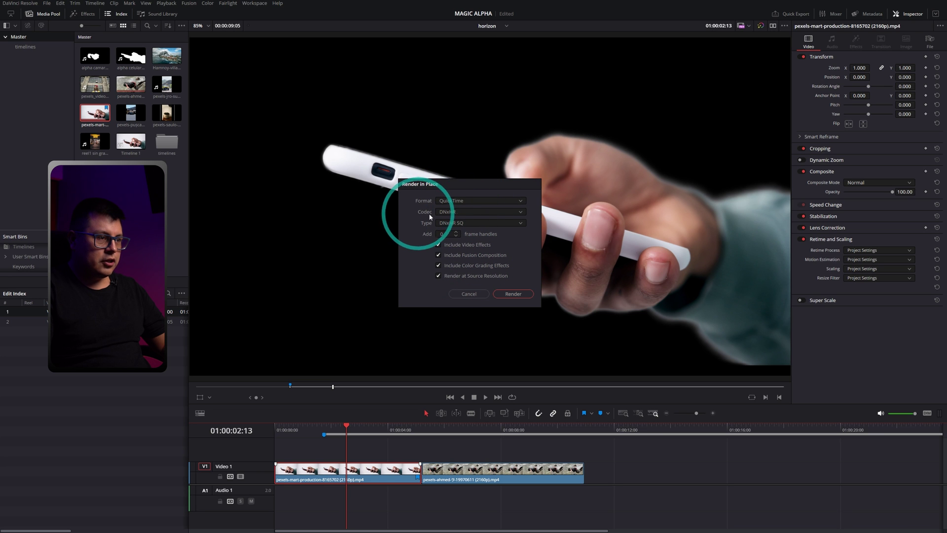
# Render the keyed clip into the Alphas de Resolve folder
pyautogui.click(511, 294)
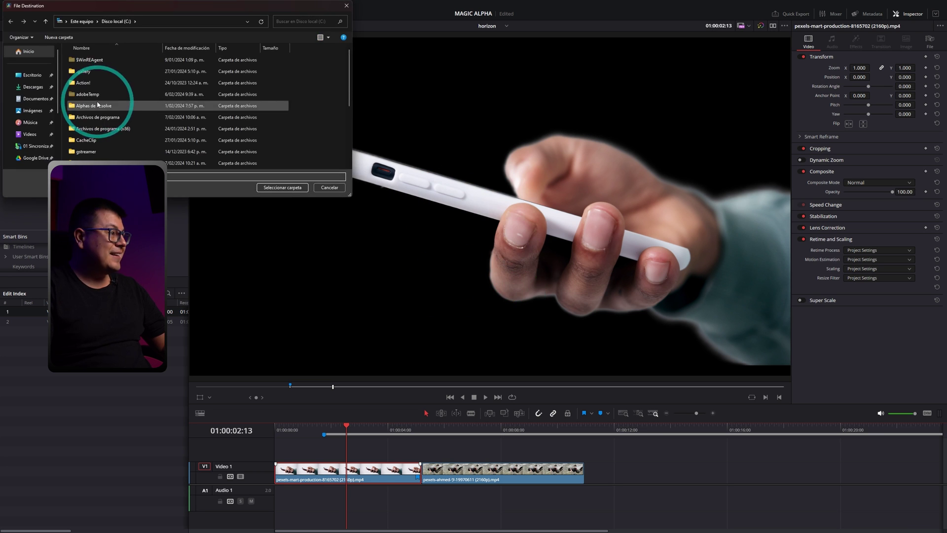
pyautogui.doubleClick(97, 105)
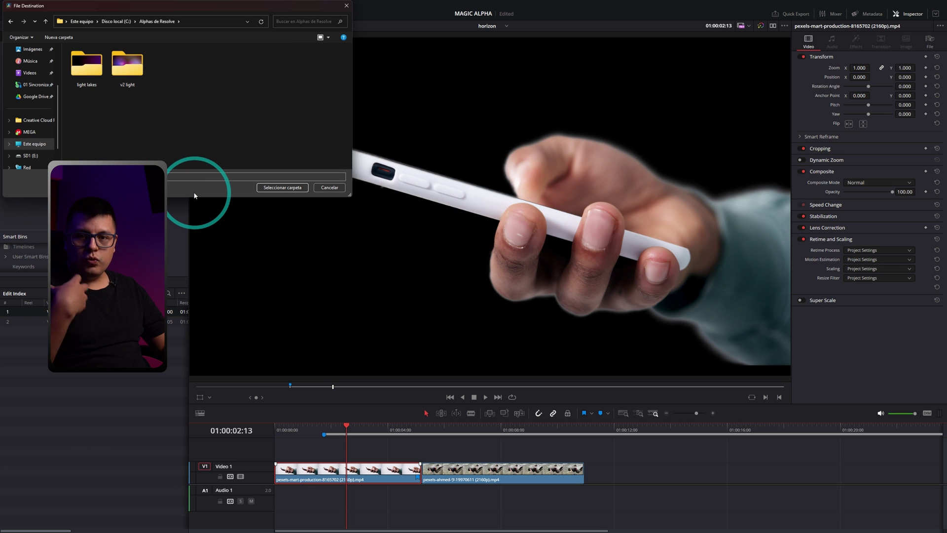
pyautogui.click(279, 190)
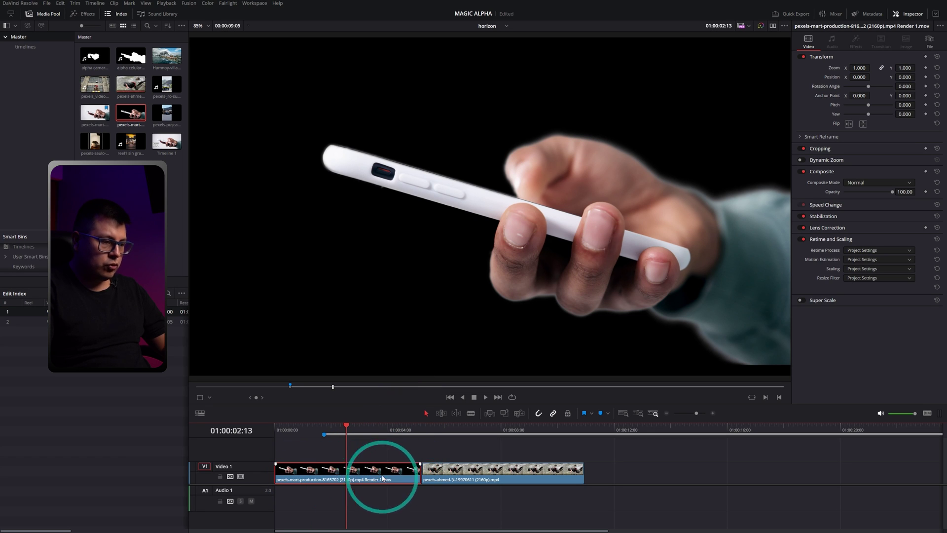
# Move the Render 1.mov clip up onto Video 2 and load the alpha celular matte in the source viewer
pyautogui.moveTo(382, 478); pyautogui.dragTo(530, 455)
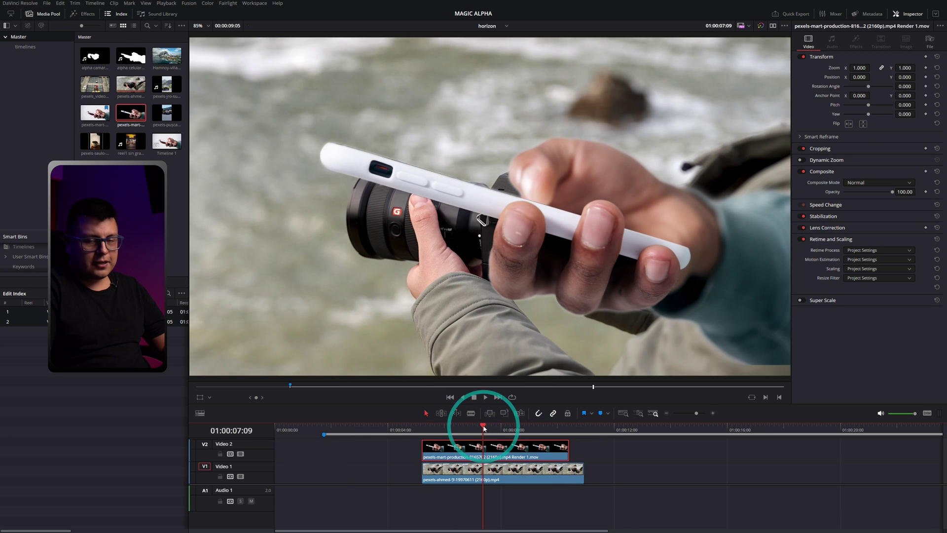
pyautogui.moveTo(484, 428); pyautogui.dragTo(530, 436)
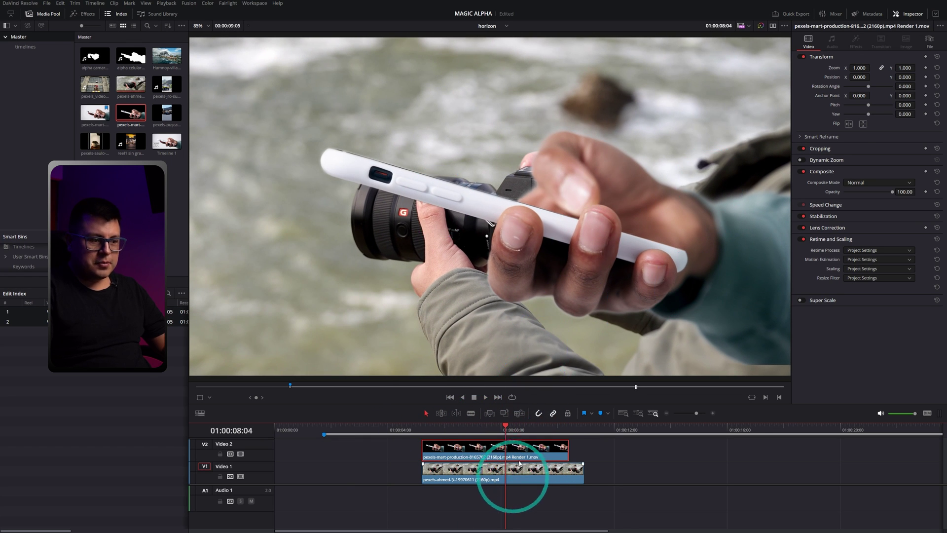
pyautogui.doubleClick(127, 55)
# Lay a Four Color Gradient generator on Video 1 beneath the phone clip and shift the camera clip later
pyautogui.click(89, 13)
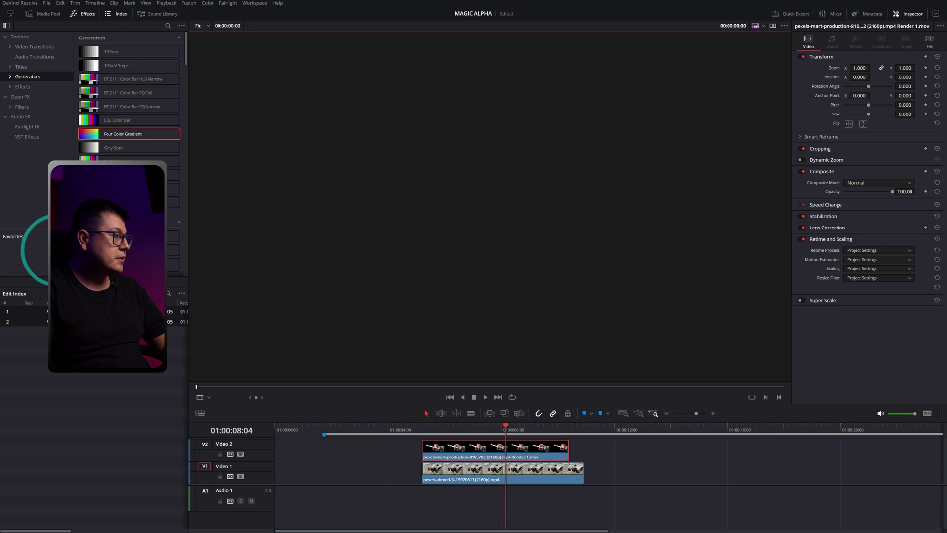
pyautogui.moveTo(104, 134); pyautogui.dragTo(282, 481)
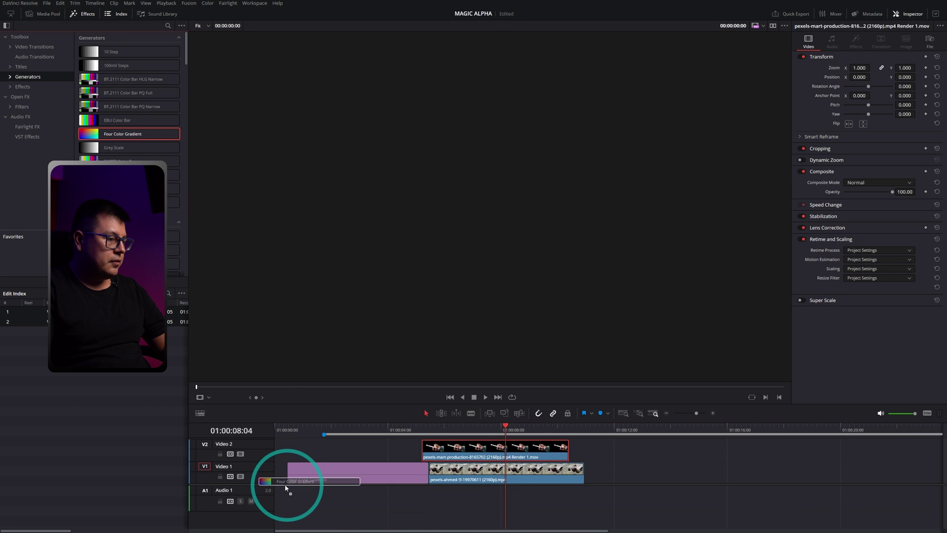
pyautogui.moveTo(482, 455); pyautogui.dragTo(347, 455)
pyautogui.click(359, 434)
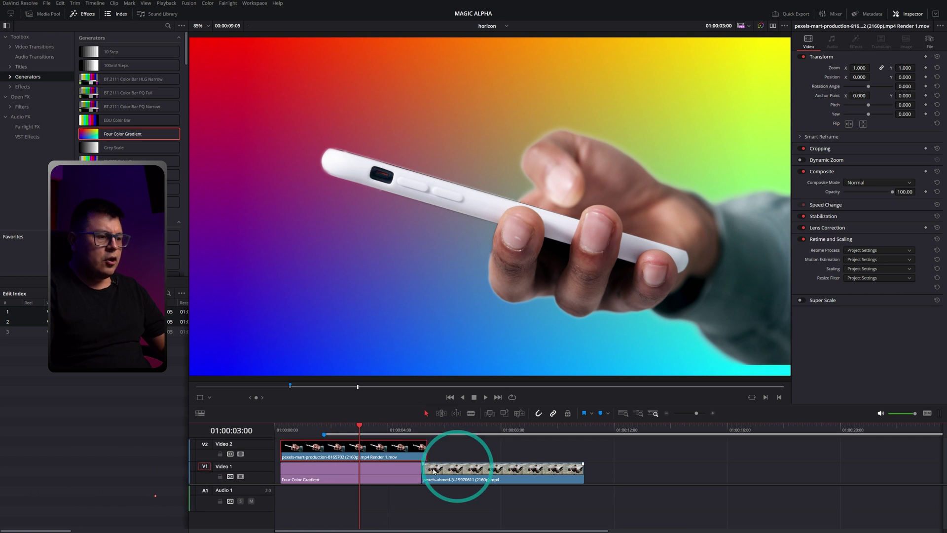
pyautogui.moveTo(475, 471); pyautogui.dragTo(548, 471)
pyautogui.click(386, 467)
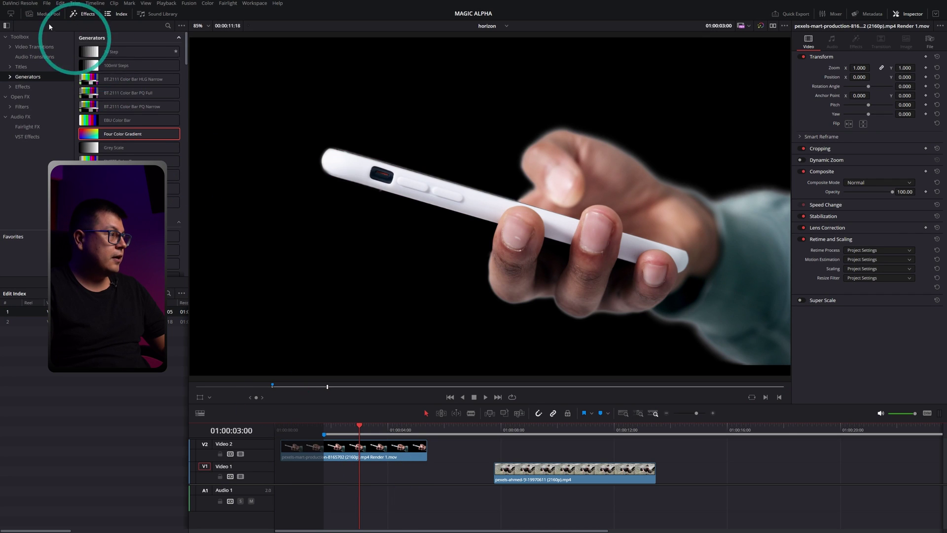
# Place the original pexels-mart phone clip on Video 1 beneath the render
pyautogui.click(48, 14)
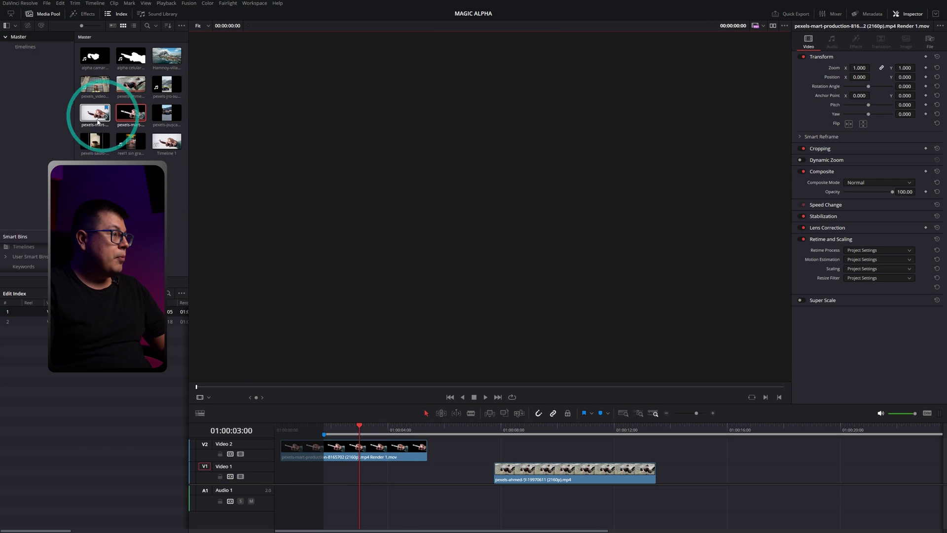
pyautogui.click(96, 115)
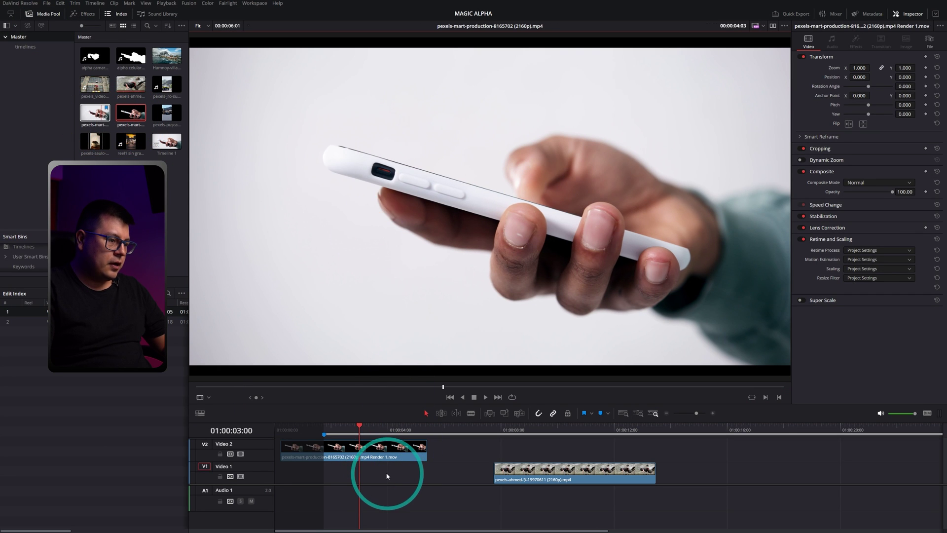
pyautogui.moveTo(386, 477); pyautogui.dragTo(365, 458)
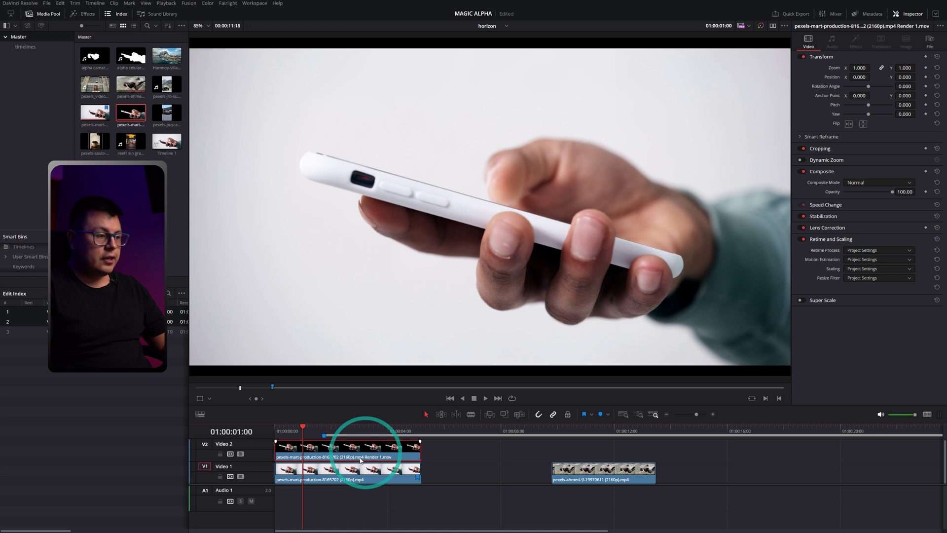
# Toggle the lower original clip off and back on with D, then go to the Color page
pyautogui.click(359, 470)
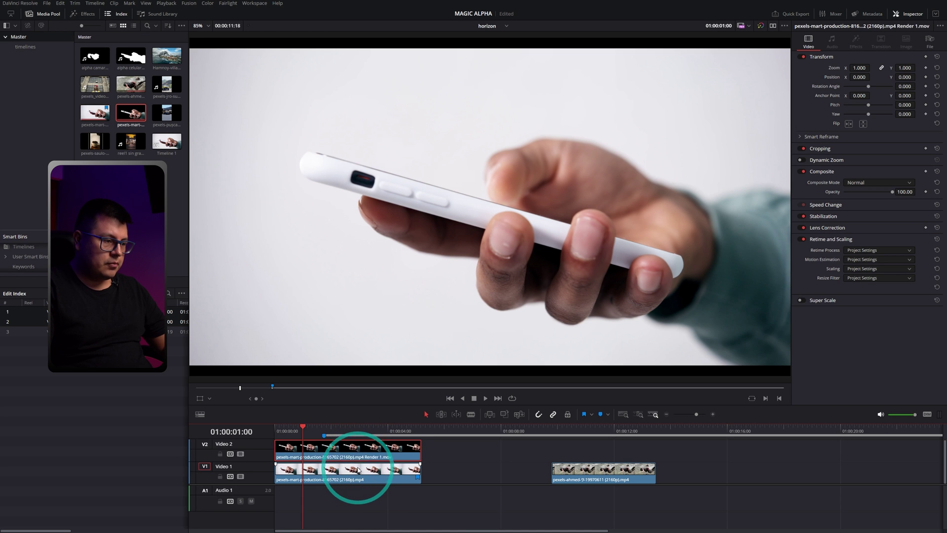
pyautogui.press('d')
pyautogui.press('d')
pyautogui.press('d')
pyautogui.press('d')
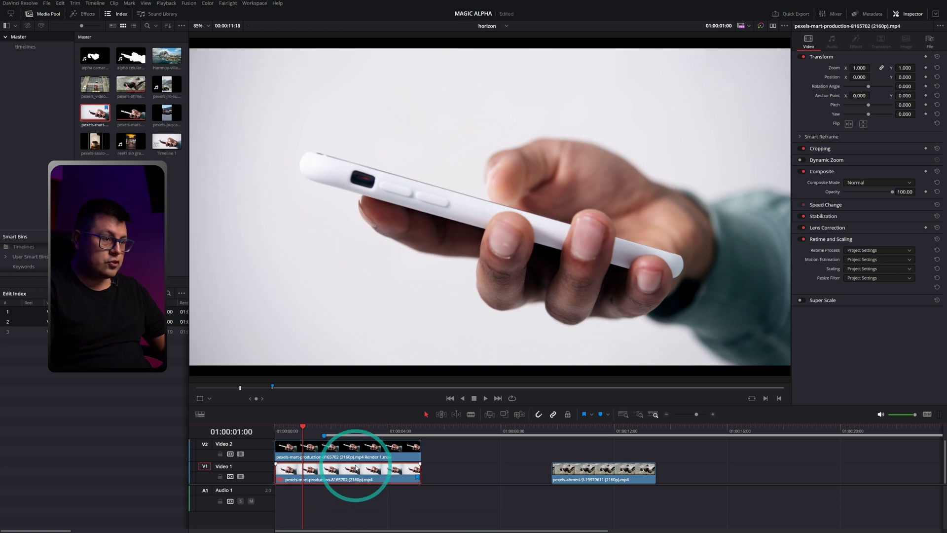
pyautogui.press('d')
pyautogui.press('d')
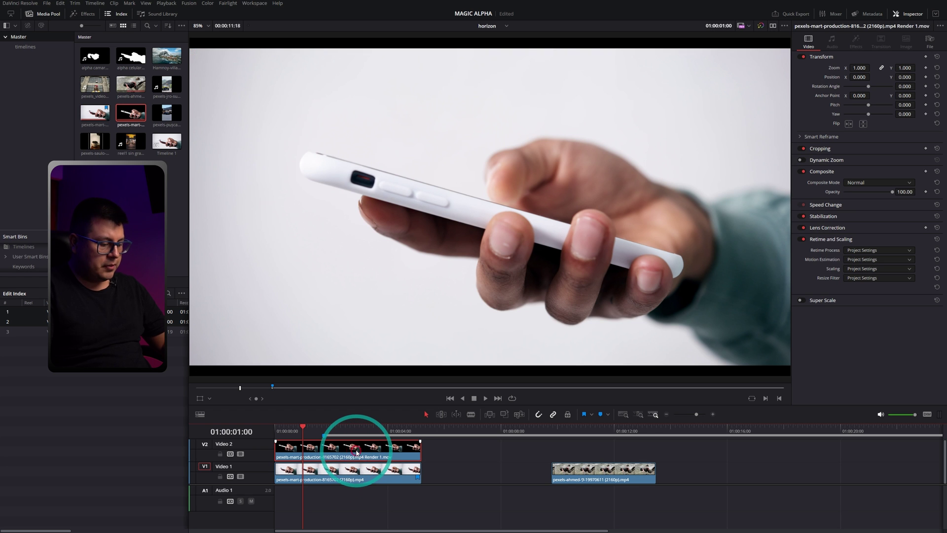
pyautogui.hotkey('shift', '6')
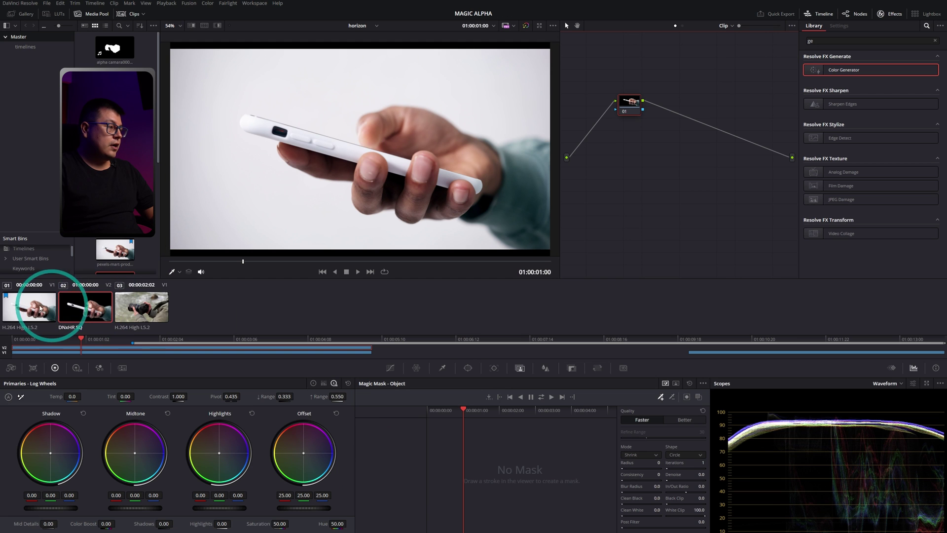
# Shift the first clip's offset to 18.60, 26.25, 31.16 and compare it with the second clip's grade
pyautogui.click(35, 311)
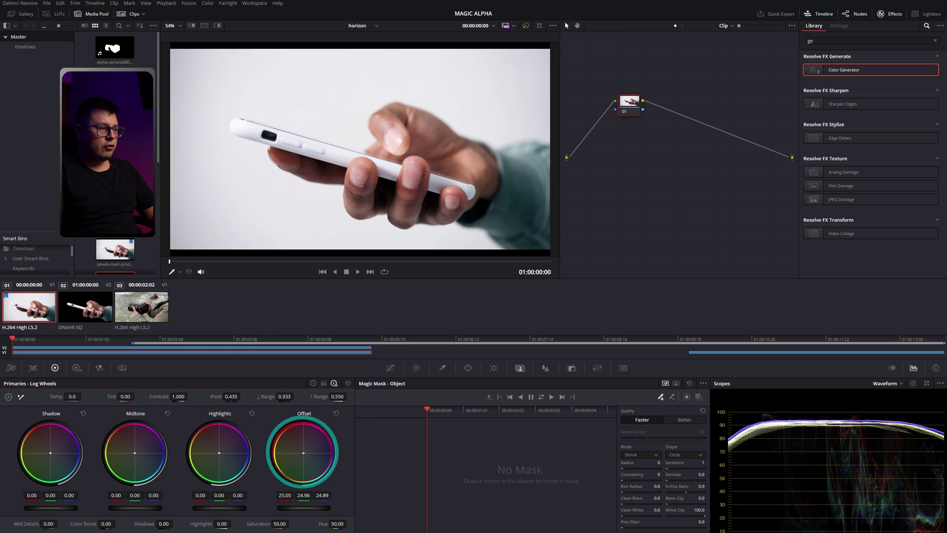
pyautogui.moveTo(302, 451)
pyautogui.mouseDown()
pyautogui.moveTo(242, 409)
pyautogui.moveTo(246, 402)
pyautogui.mouseUp()
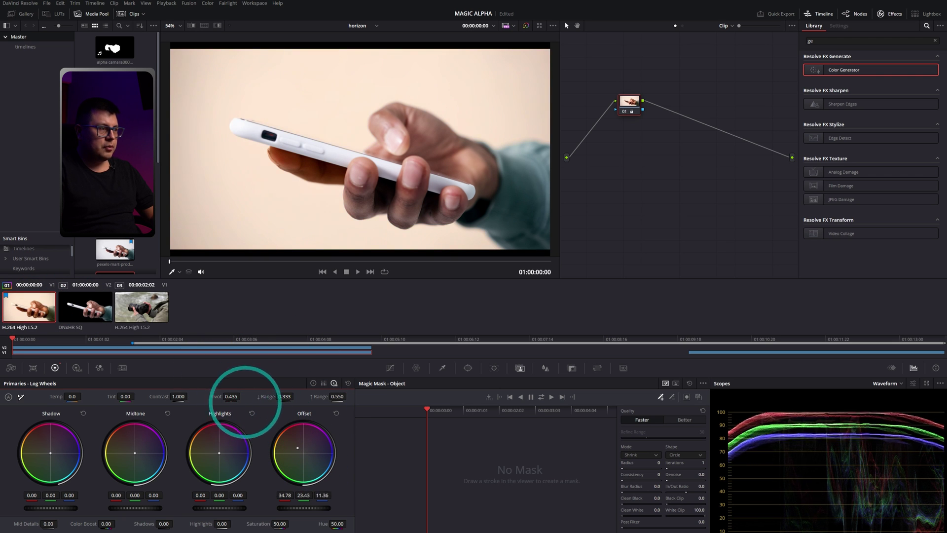
pyautogui.click(85, 307)
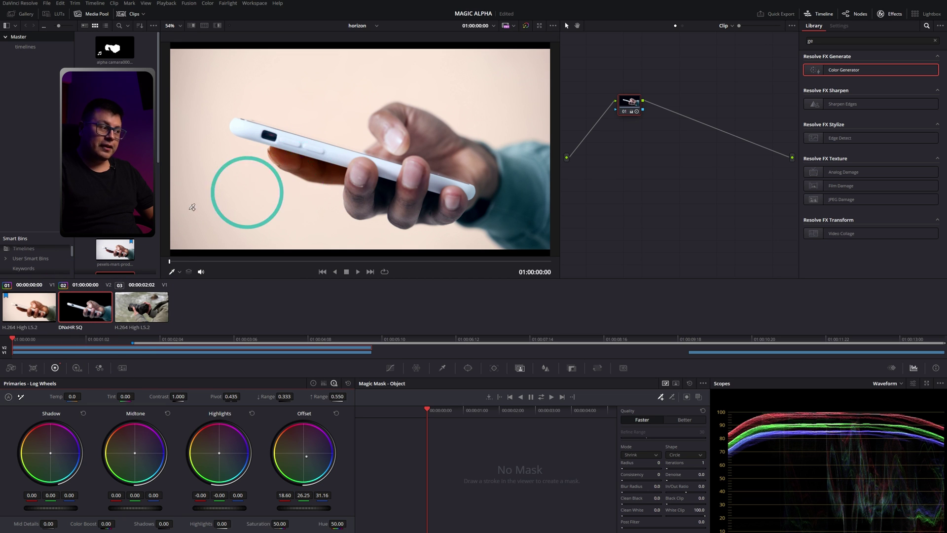
pyautogui.click(34, 308)
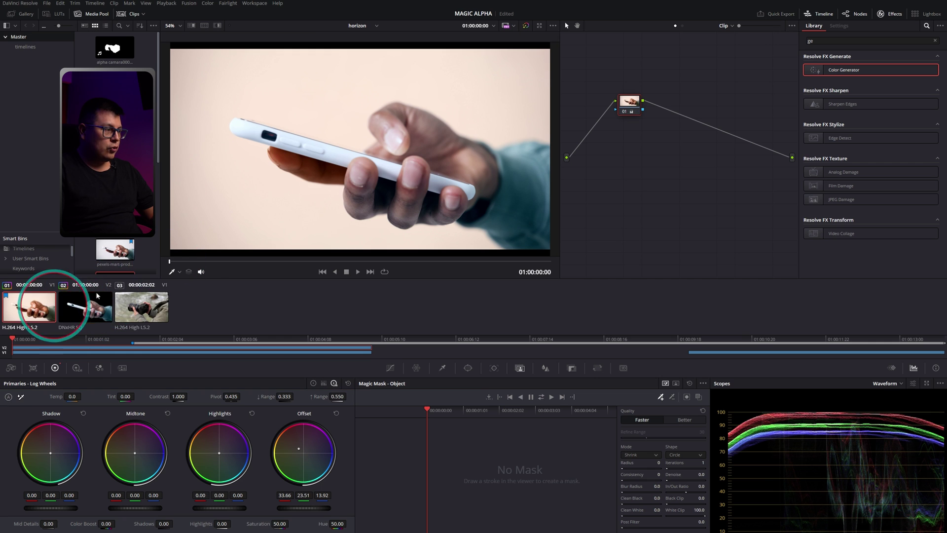
pyautogui.click(189, 272)
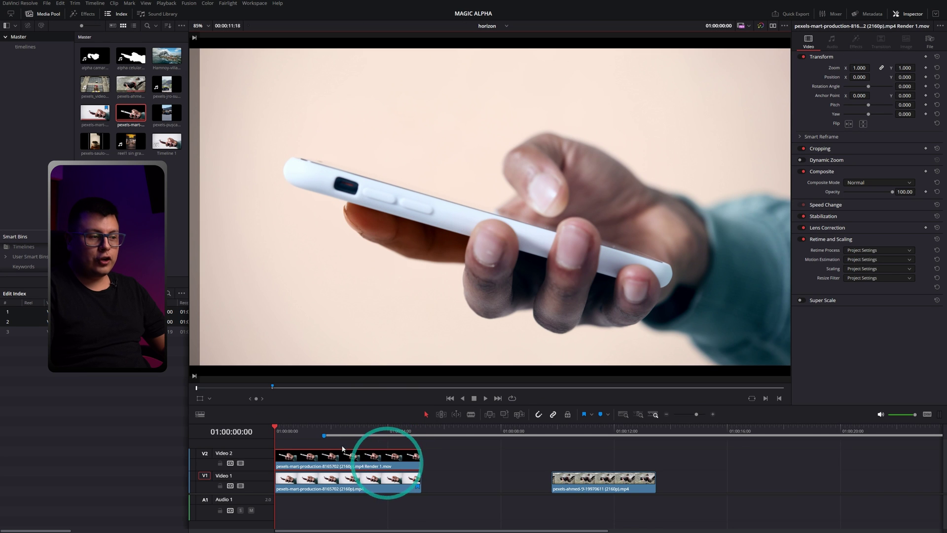
# Disable the lower phone clip on Video 1
pyautogui.click(340, 431)
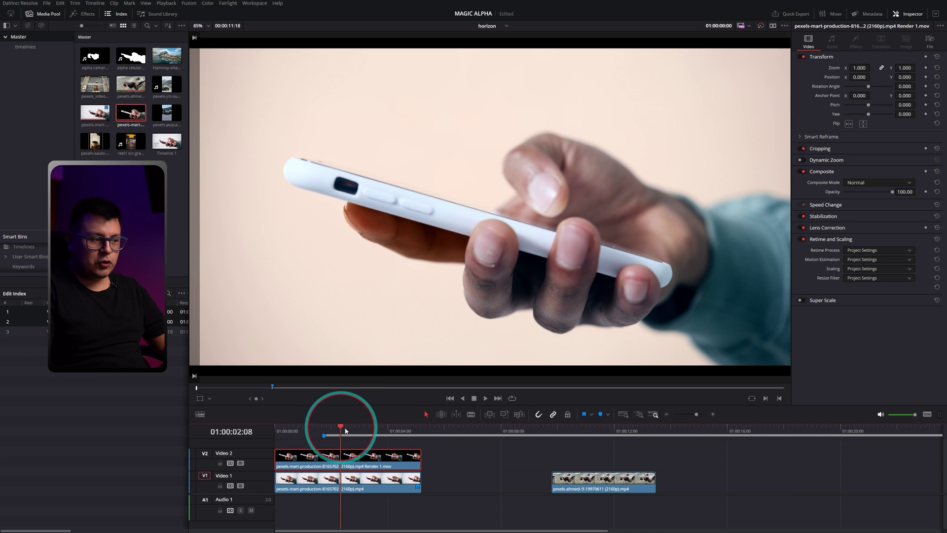
pyautogui.click(339, 481)
pyautogui.press('d')
pyautogui.click(354, 431)
# Decompose the Video 2 Render 1 clip to its original and open it on the Color page
pyautogui.click(346, 466)
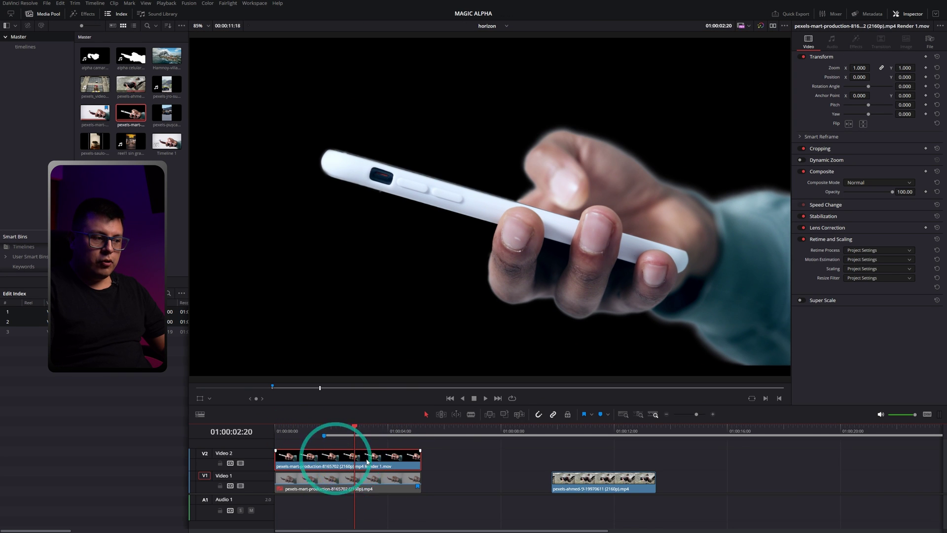
pyautogui.rightClick(349, 458)
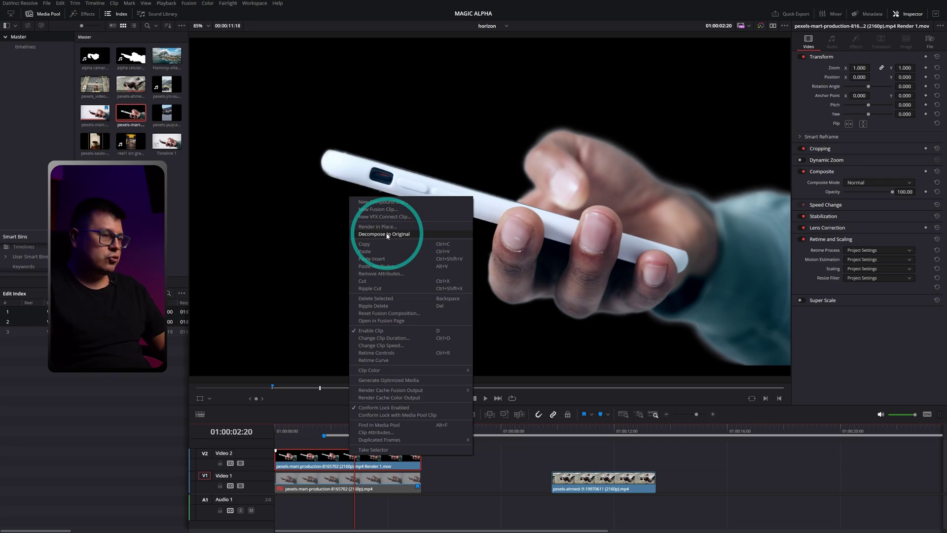
pyautogui.click(388, 235)
pyautogui.click(350, 459)
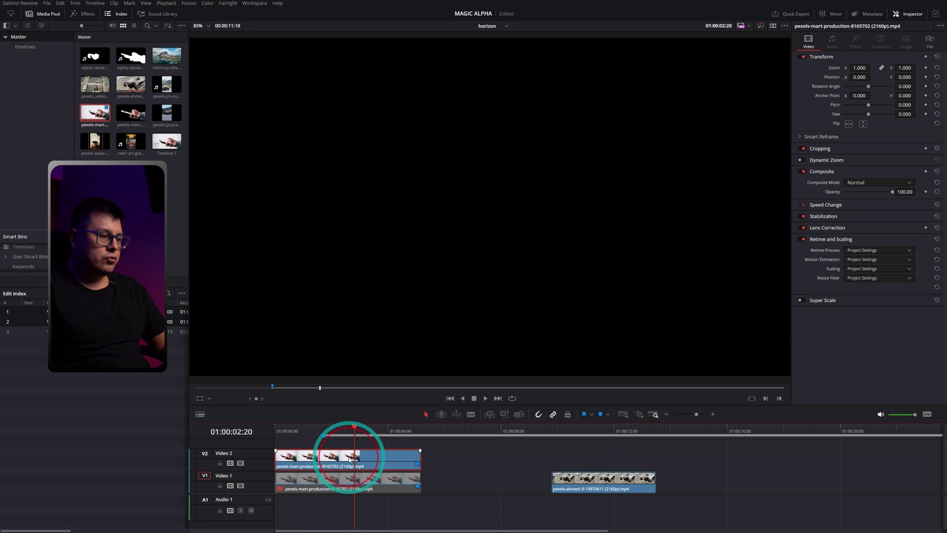
pyautogui.hotkey('shift', '6')
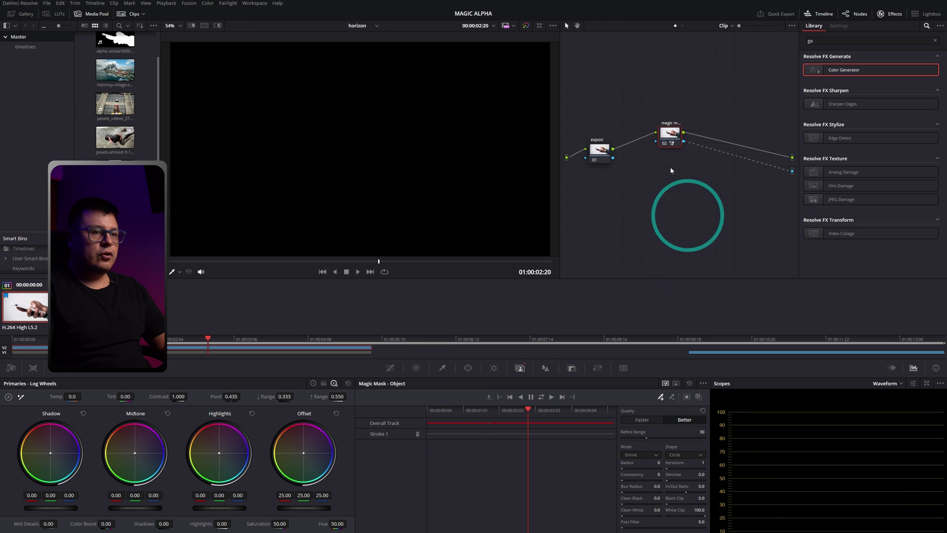
# Jump to Marker 1 and disconnect the Magic Mask from the alpha output
pyautogui.moveTo(669, 141); pyautogui.dragTo(663, 153)
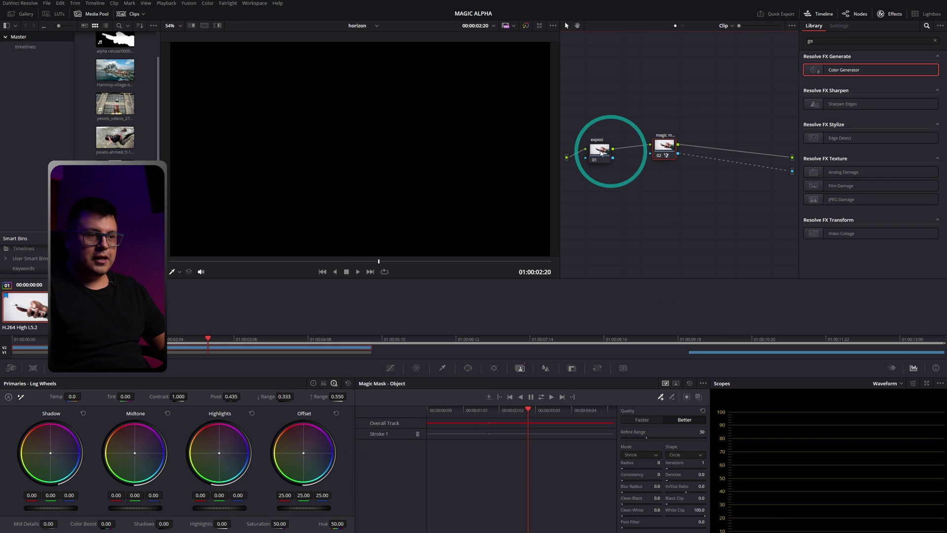
pyautogui.click(500, 398)
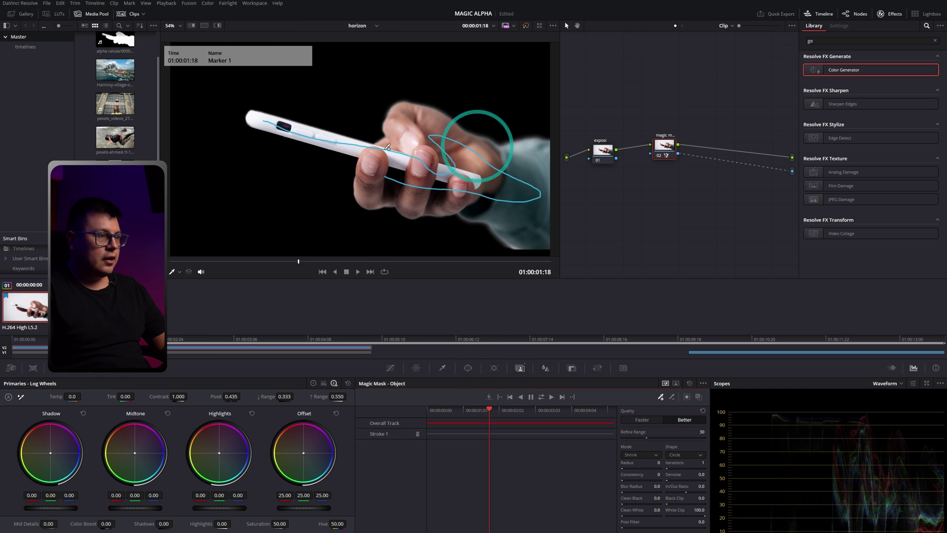
pyautogui.click(216, 27)
pyautogui.click(217, 27)
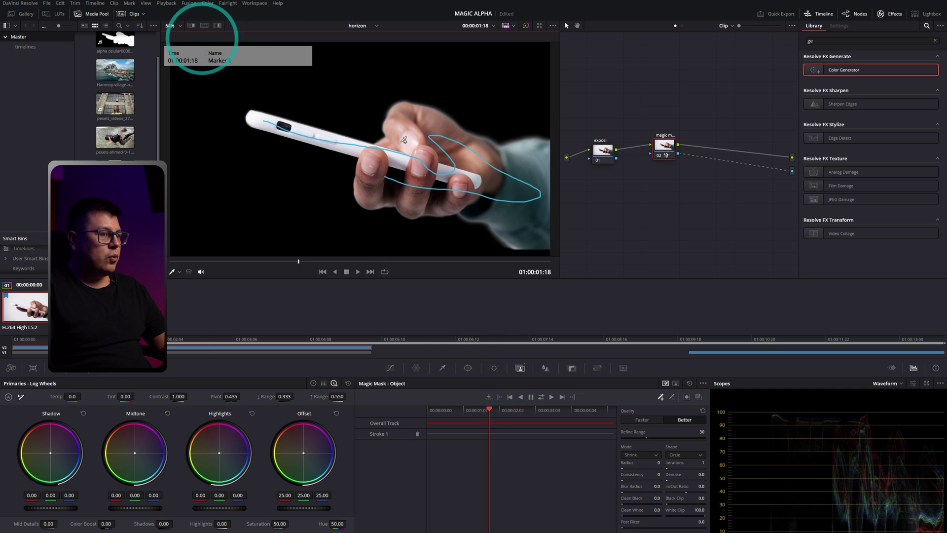
pyautogui.click(760, 167)
pyautogui.press('Delete')
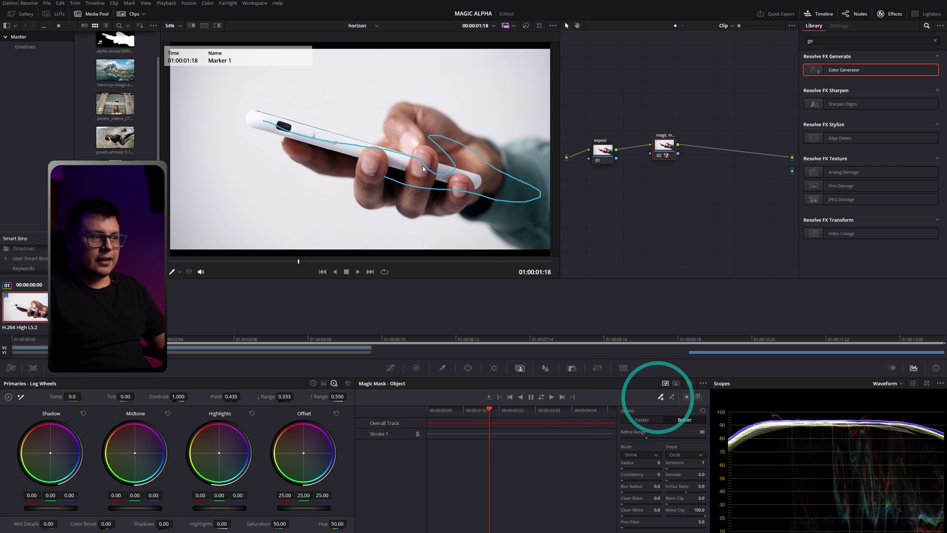
# Paint Stroke 2 over the hand and phone and track the Magic Mask across the clip
pyautogui.moveTo(295, 146); pyautogui.dragTo(348, 165)
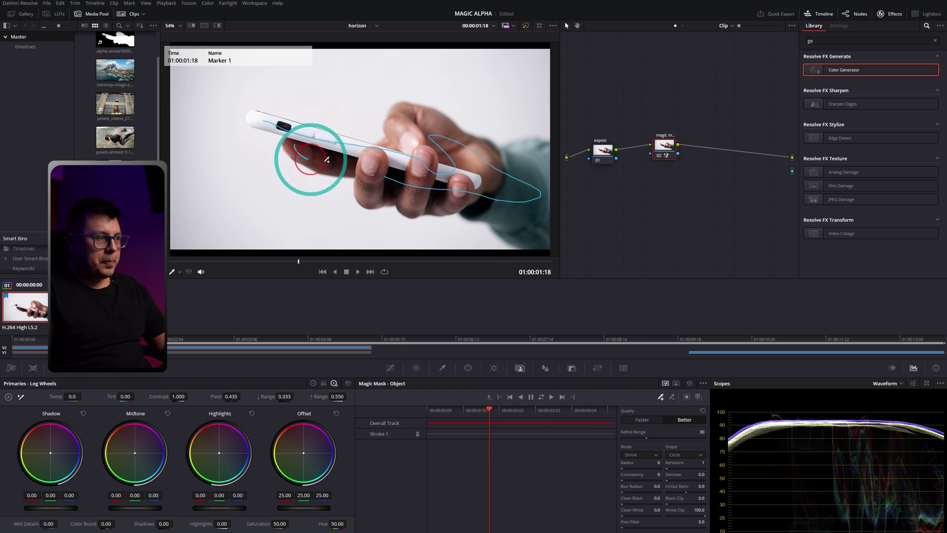
pyautogui.click(698, 397)
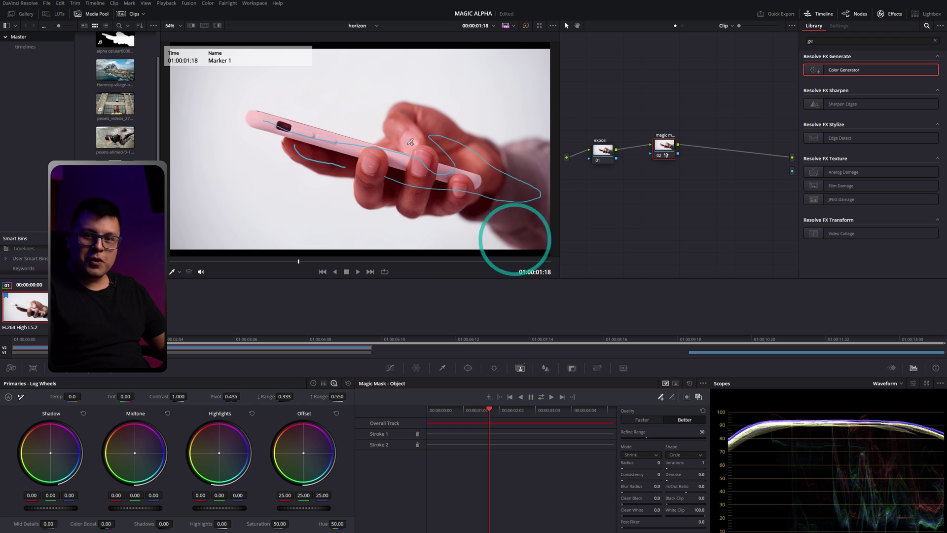
pyautogui.click(541, 398)
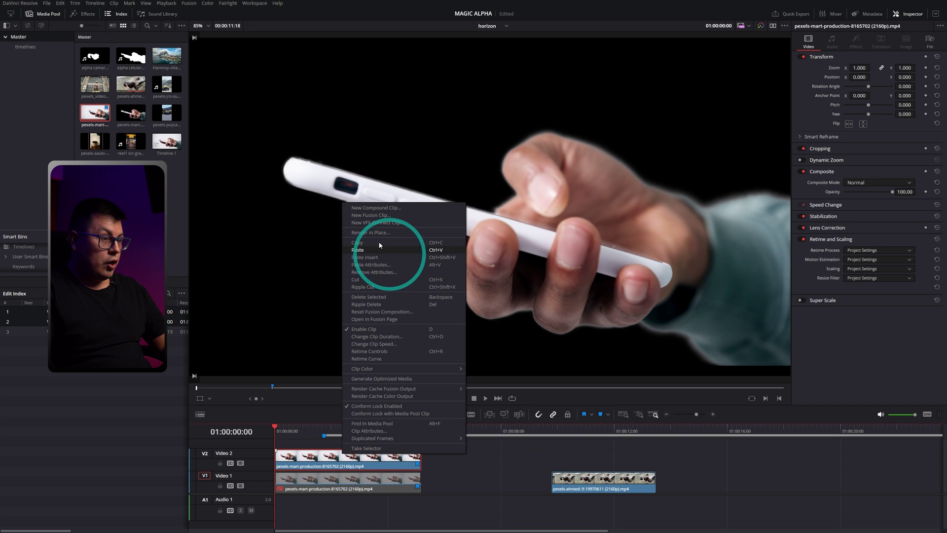
# Render the Video 2 clip in place as Render 3.mov, confirming the output folder
pyautogui.click(378, 235)
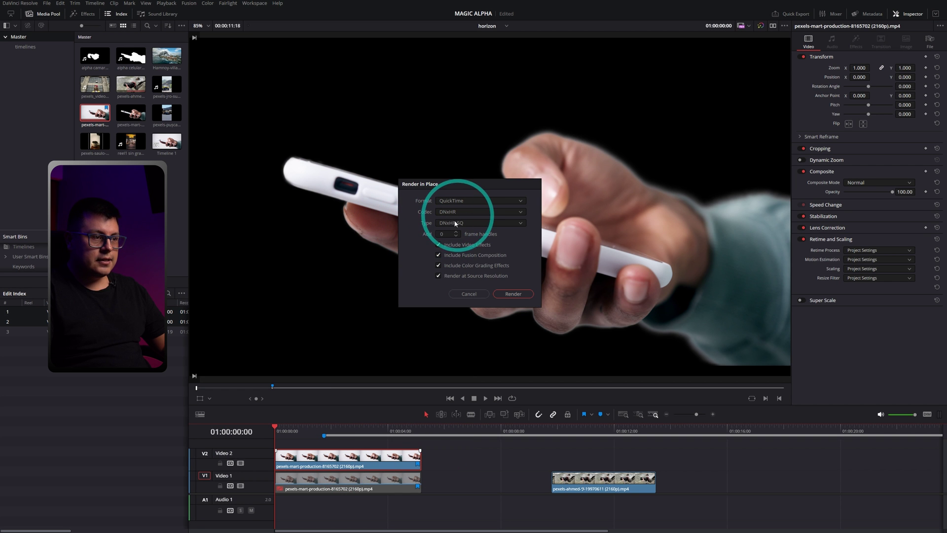
pyautogui.click(524, 295)
pyautogui.click(294, 223)
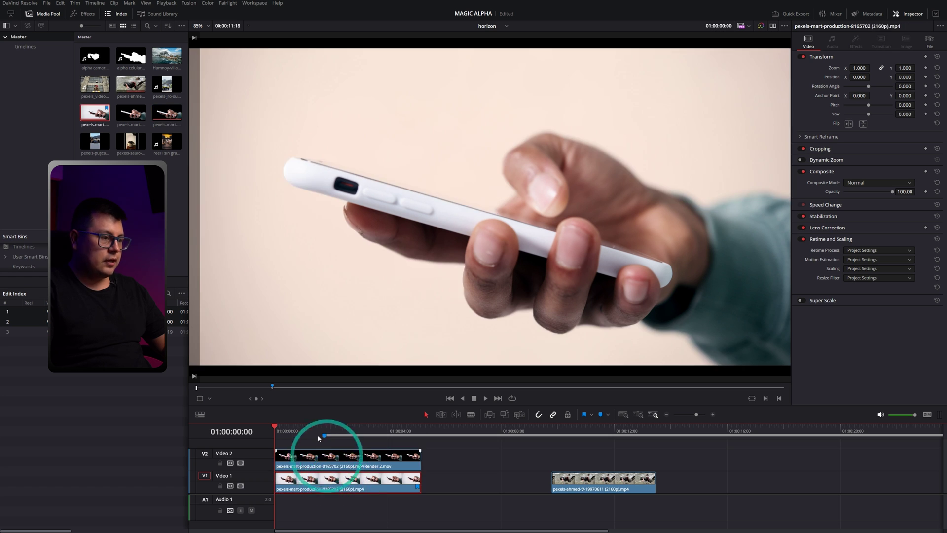
pyautogui.click(320, 437)
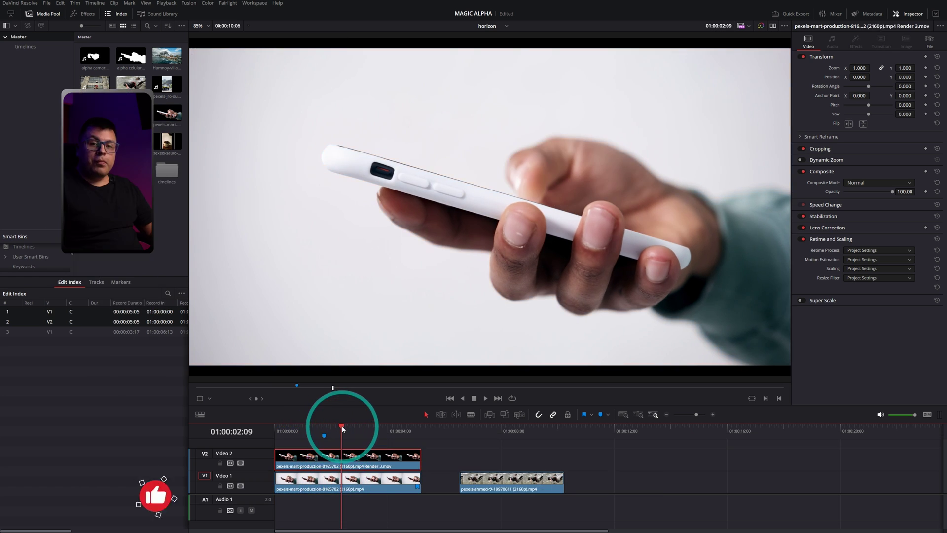
# Select the top-track rendered clip at 01:00:02:00 and bring it into the Color page
pyautogui.click(331, 439)
pyautogui.click(351, 464)
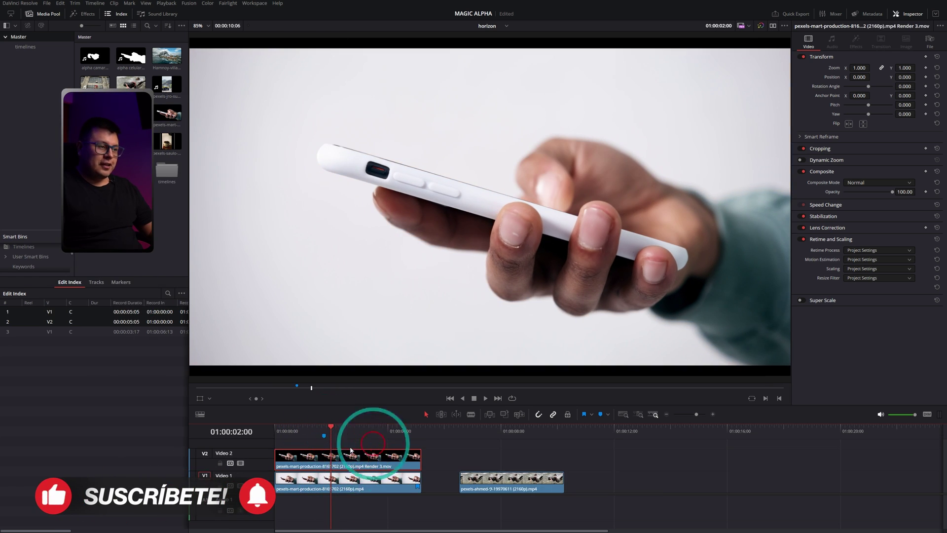
pyautogui.moveTo(331, 427); pyautogui.dragTo(350, 428)
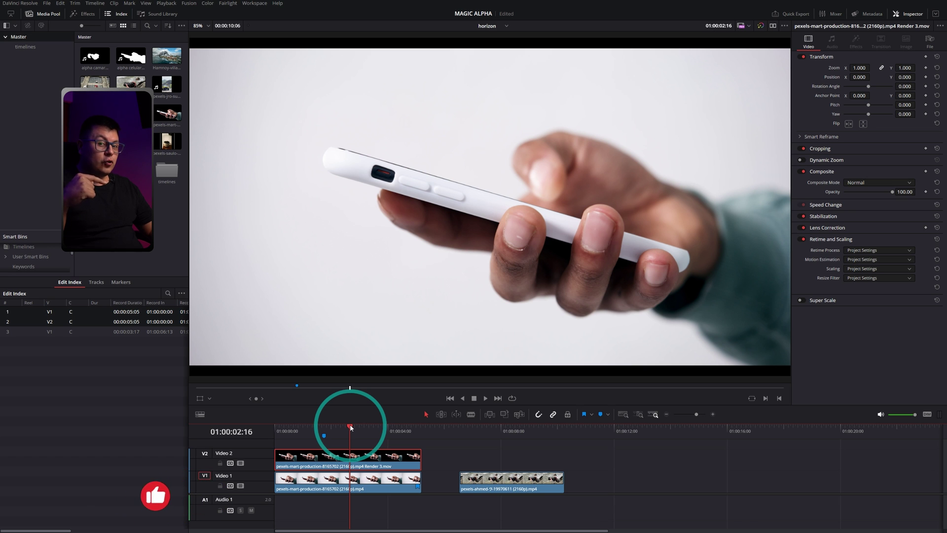
pyautogui.hotkey('shift', '6')
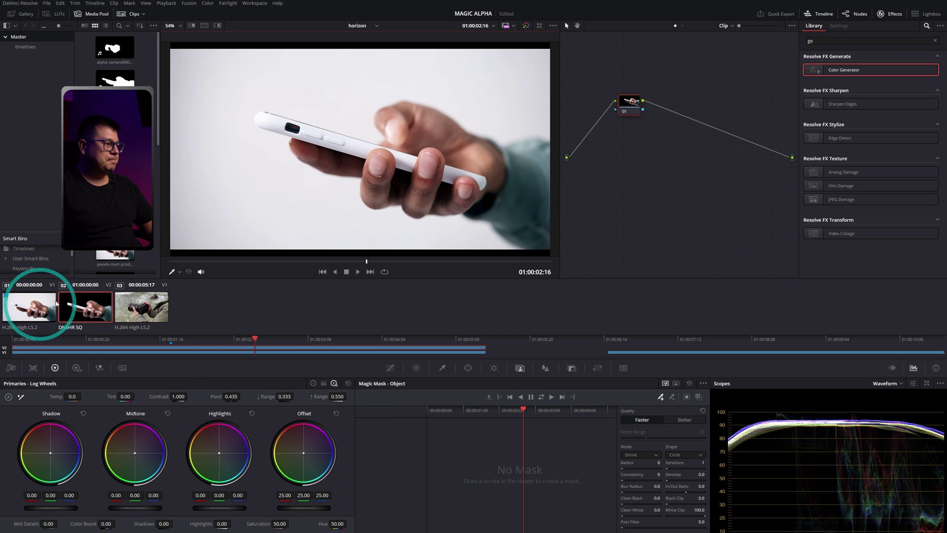
# Switch clip 01 to Color Wheels and push its Offset to 57.92, 10.32, 64.52
pyautogui.moveTo(629, 101); pyautogui.dragTo(635, 131)
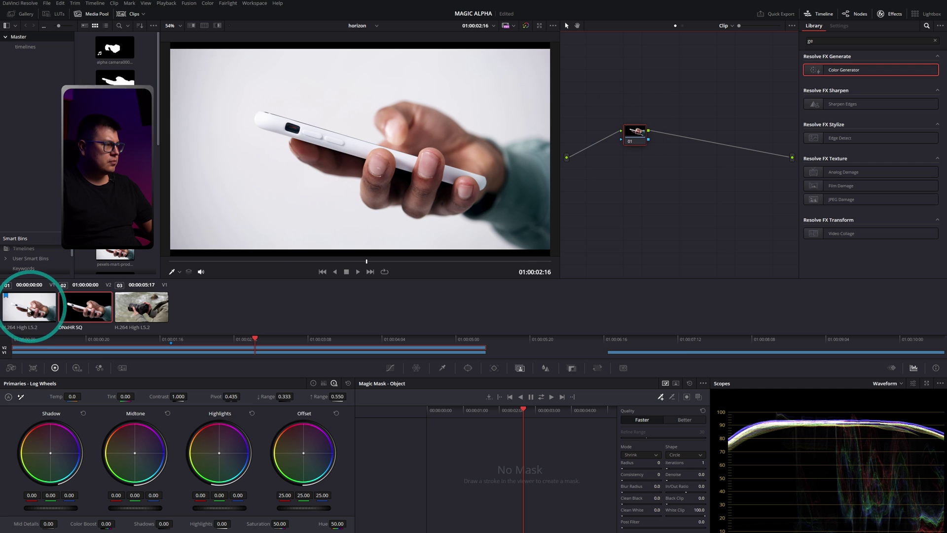
pyautogui.click(28, 310)
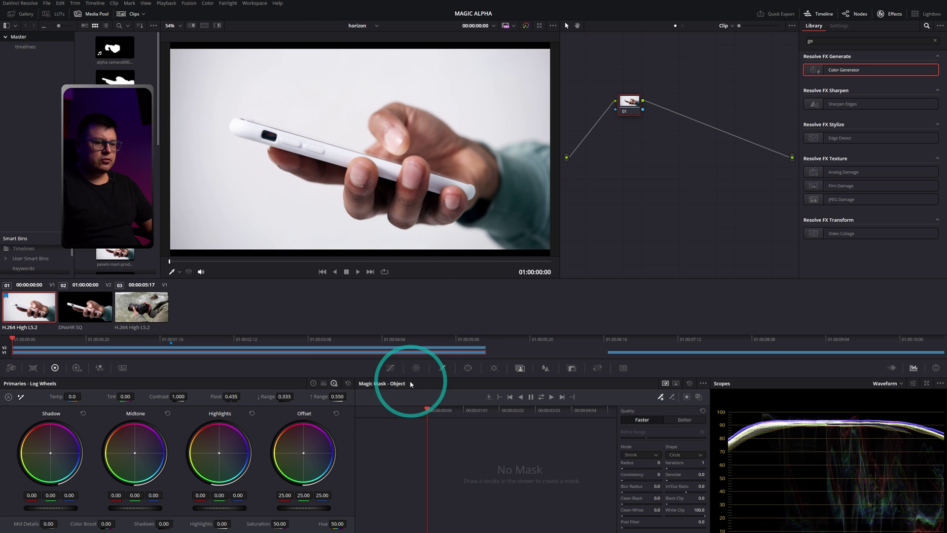
pyautogui.click(313, 383)
pyautogui.moveTo(307, 453)
pyautogui.mouseDown()
pyautogui.moveTo(265, 372)
pyautogui.moveTo(322, 437)
pyautogui.mouseUp()
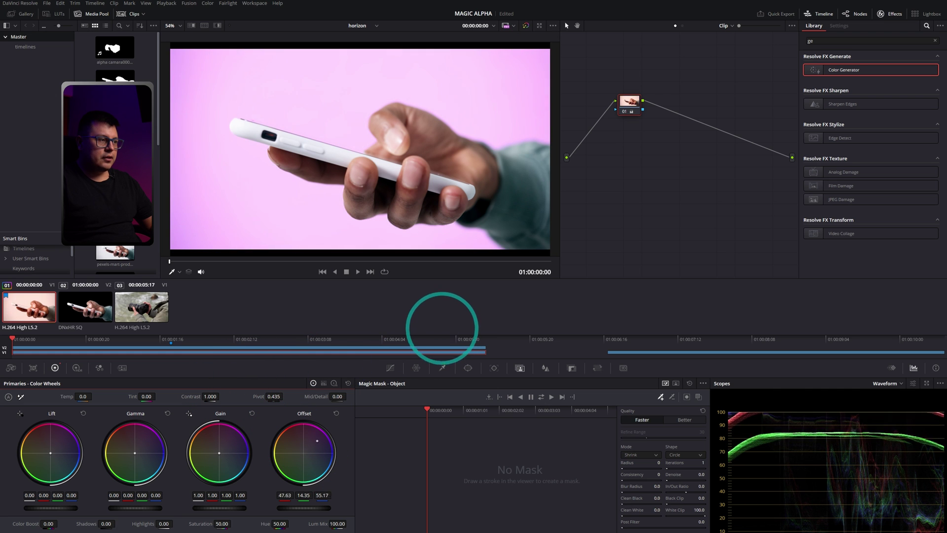
# Shift the second clip's colour balance strongly toward green
pyautogui.click(79, 312)
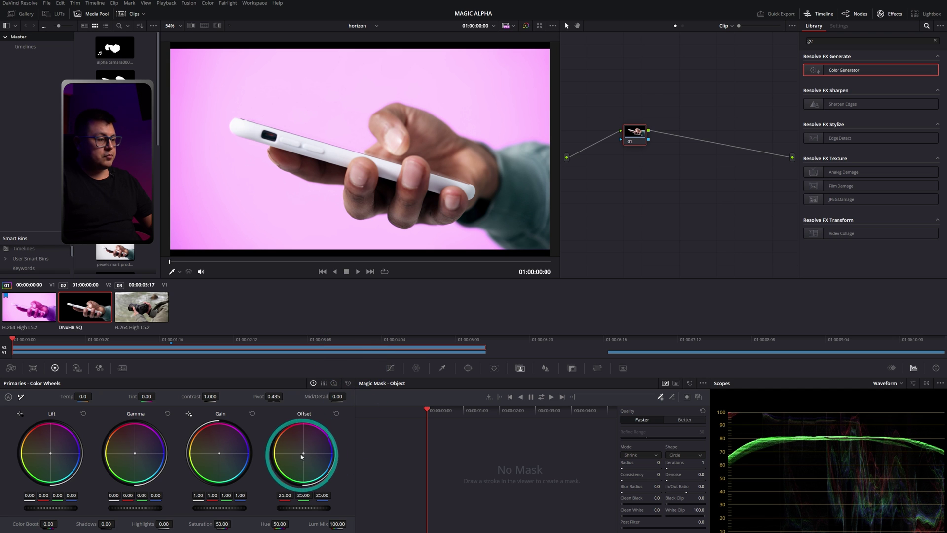
pyautogui.moveTo(302, 456); pyautogui.dragTo(240, 496)
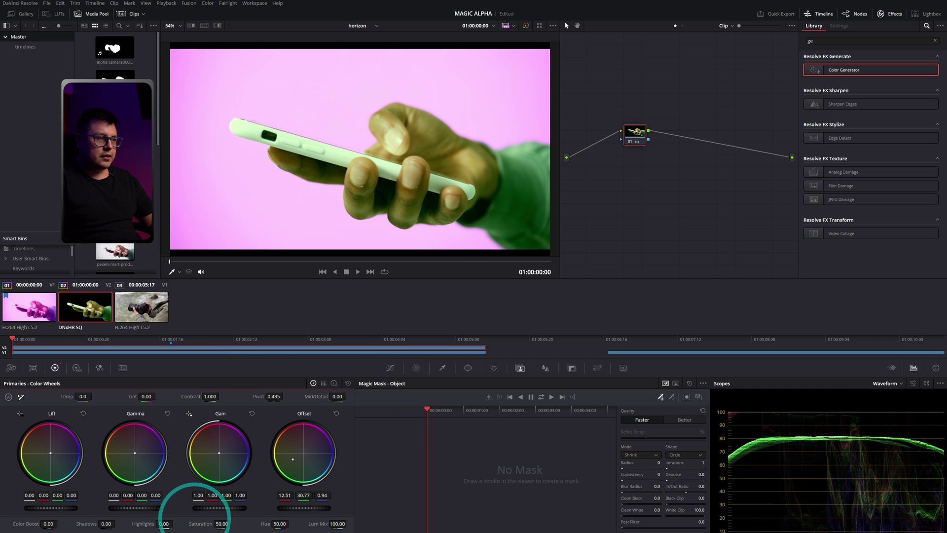
pyautogui.moveTo(195, 519); pyautogui.dragTo(300, 374)
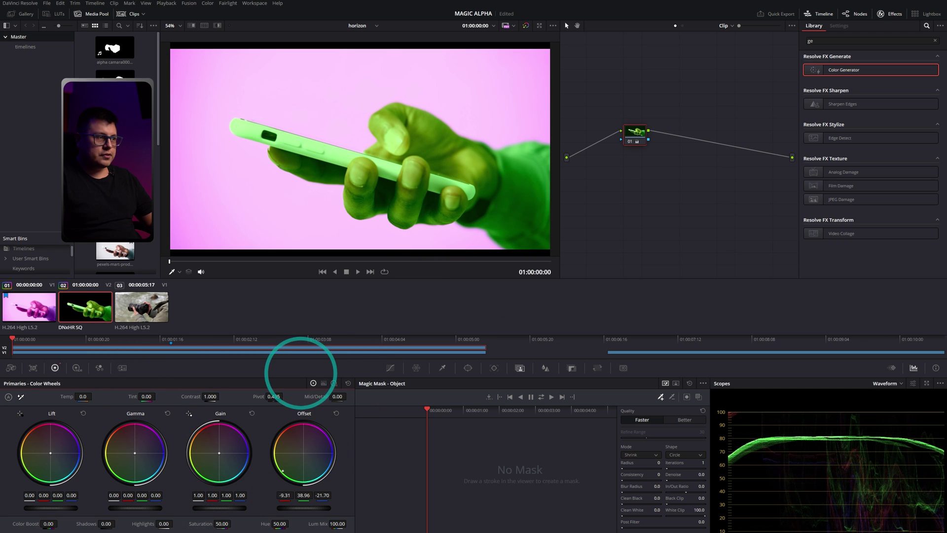
# Add a new corrector node and tint its highlights toward cyan
pyautogui.moveTo(628, 138); pyautogui.dragTo(666, 158)
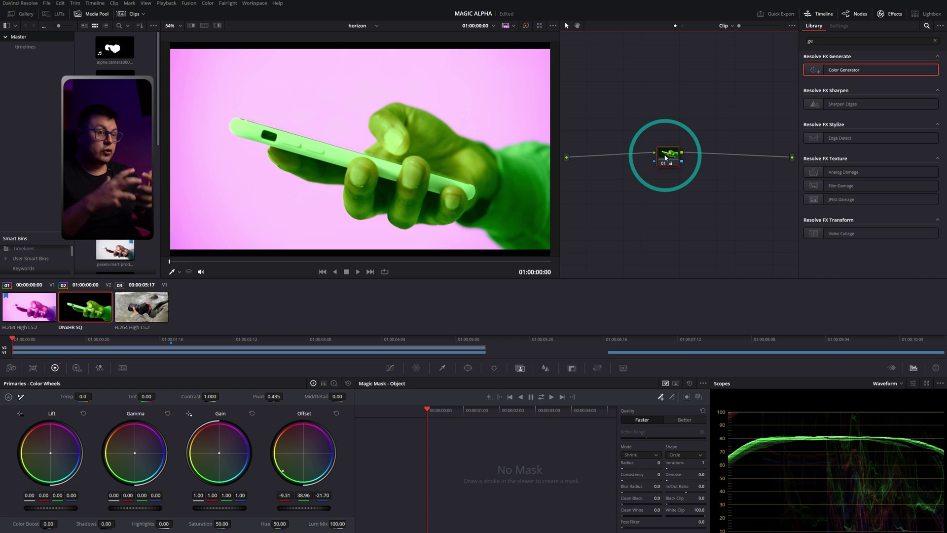
pyautogui.moveTo(666, 158)
pyautogui.mouseDown()
pyautogui.moveTo(704, 165)
pyautogui.moveTo(634, 199)
pyautogui.mouseUp()
pyautogui.hotkey('alt', 's')
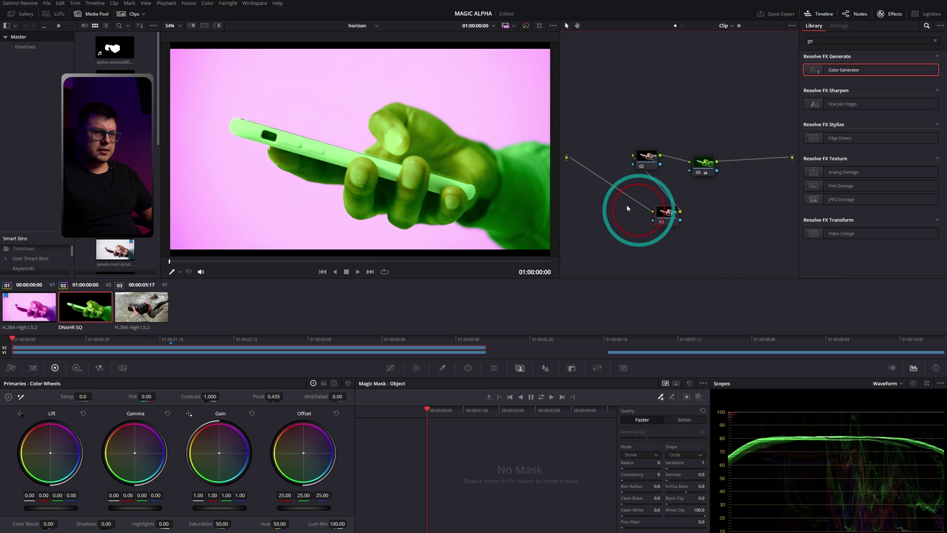
pyautogui.moveTo(657, 158); pyautogui.dragTo(663, 153)
pyautogui.moveTo(219, 453); pyautogui.dragTo(232, 466)
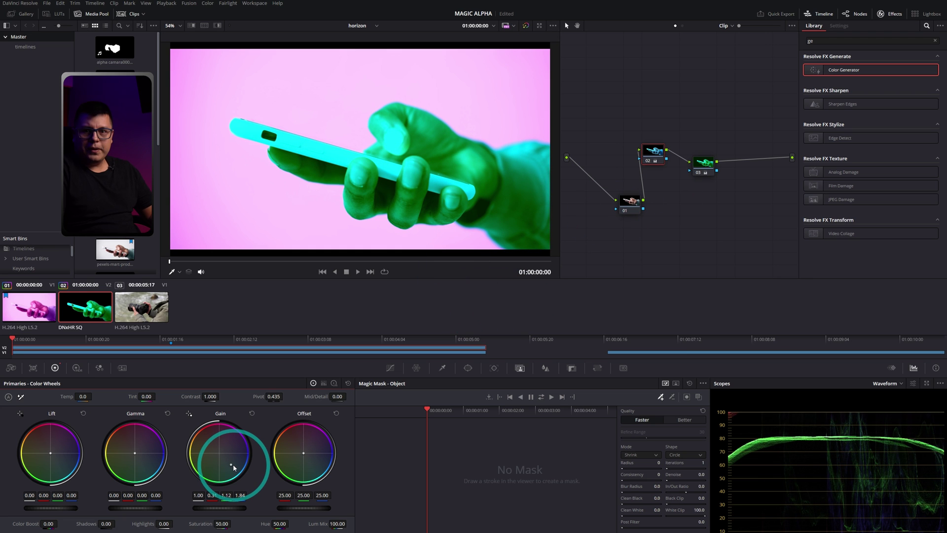
# Reset the Gain wheel to neutral and select node 03
pyautogui.click(348, 383)
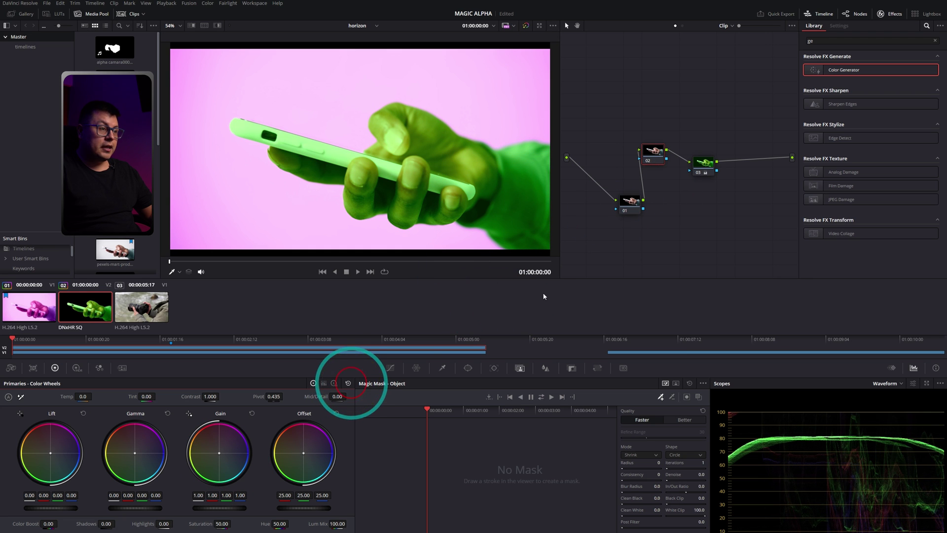
pyautogui.click(704, 171)
pyautogui.click(700, 173)
# Delete nodes 02 and 03, set Contrast 1.150, Pivot 0.261, Mid/Detail 64.50, and preview playback
pyautogui.hotkey('ctrl', 'shift', 'Home')
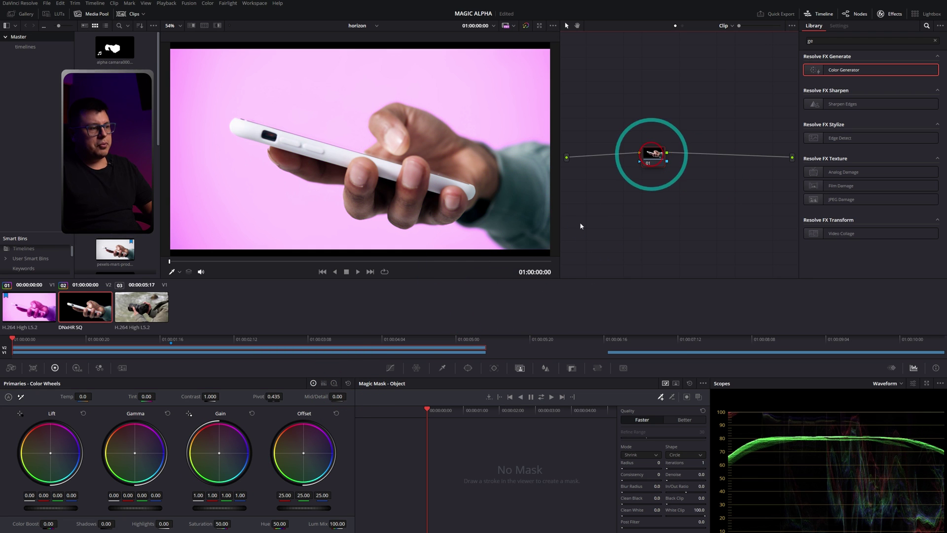
pyautogui.moveTo(195, 396); pyautogui.dragTo(221, 397)
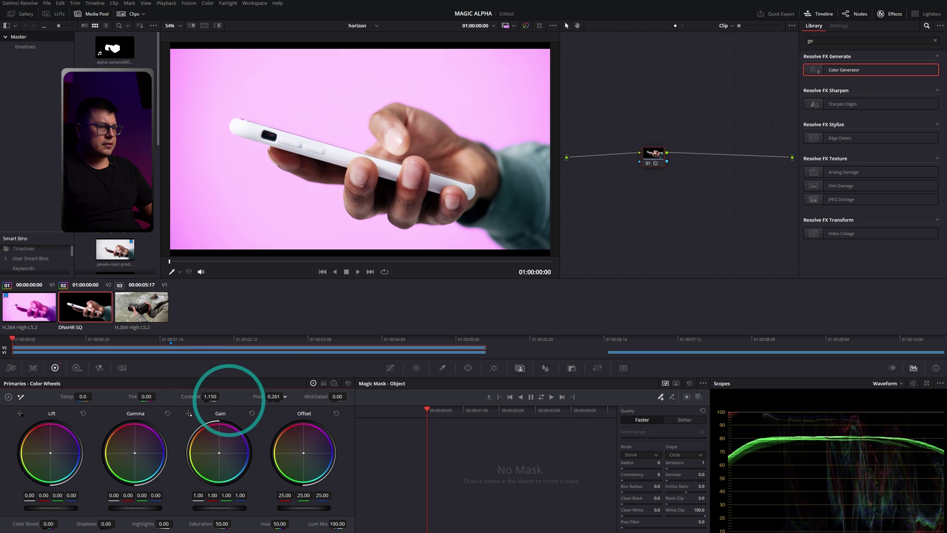
pyautogui.moveTo(275, 396)
pyautogui.mouseDown()
pyautogui.moveTo(260, 393)
pyautogui.moveTo(413, 397)
pyautogui.moveTo(340, 396)
pyautogui.mouseUp()
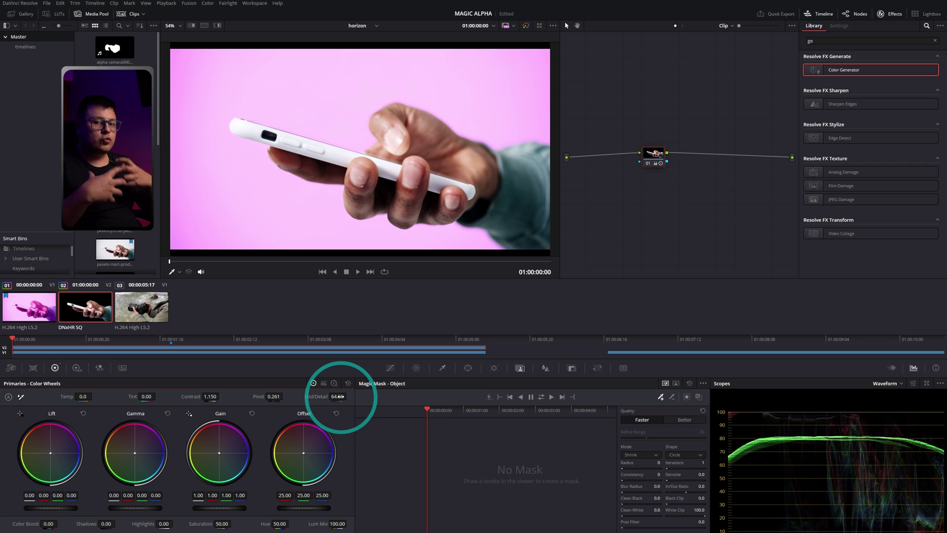
pyautogui.press('space')
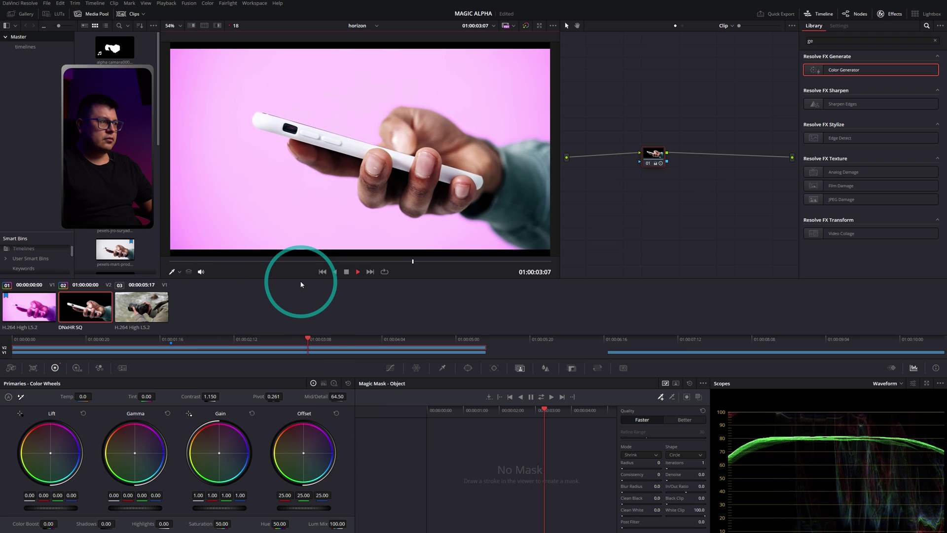
pyautogui.press('space')
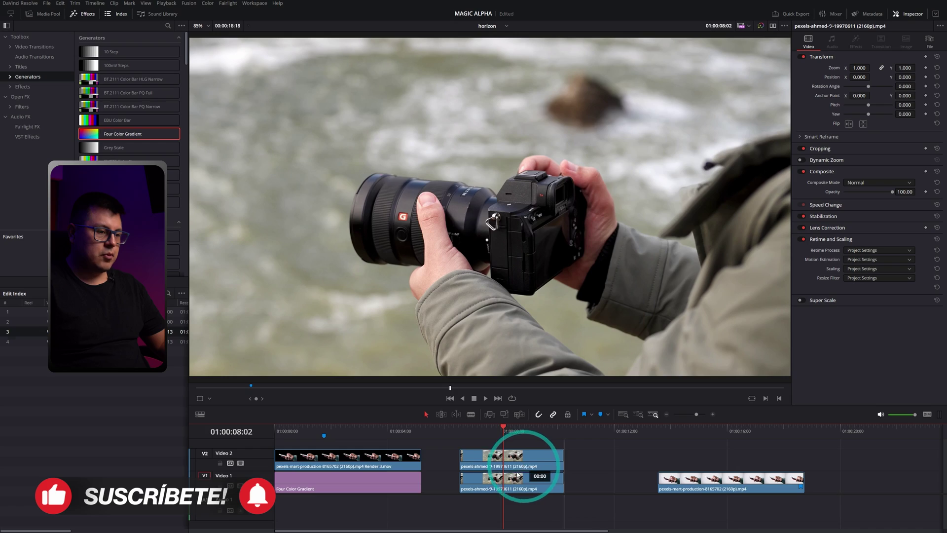
# Move the camera clip from Video 2 down to Video 1 and place node 01 on the main line
pyautogui.moveTo(508, 456); pyautogui.dragTo(511, 479)
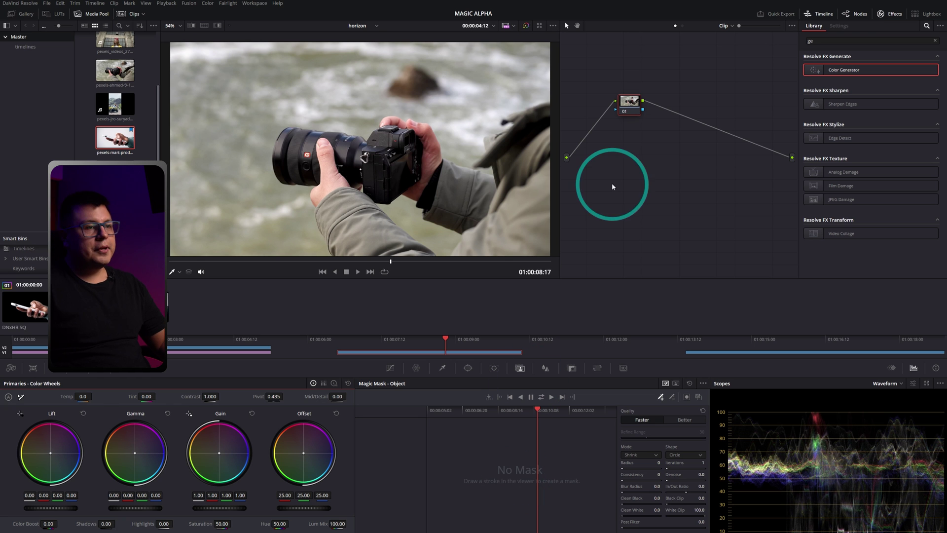
pyautogui.moveTo(627, 102); pyautogui.dragTo(611, 162)
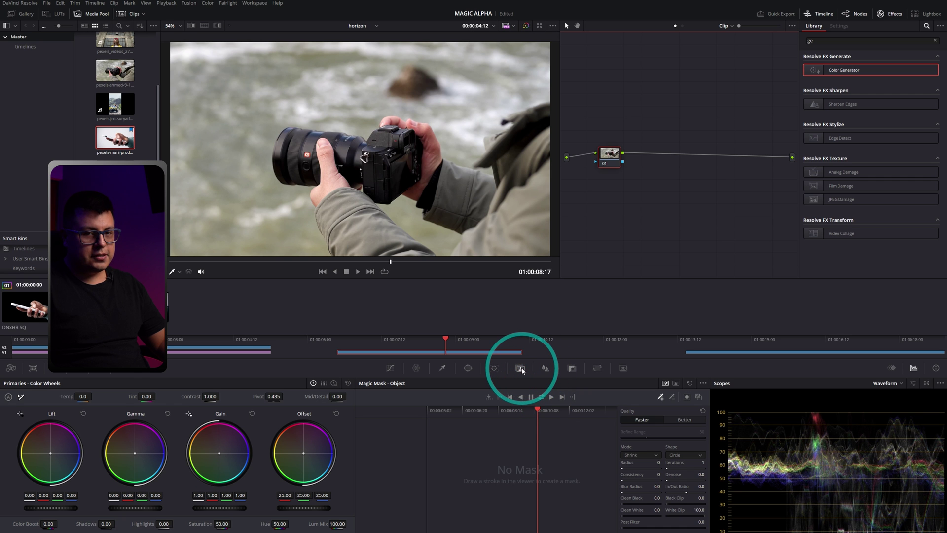
# Set Magic Mask quality to Better and paint strokes across the camera lens and body
pyautogui.scroll(2, 338, 163)
pyautogui.scroll(2, 313, 170)
pyautogui.scroll(1, 370, 158)
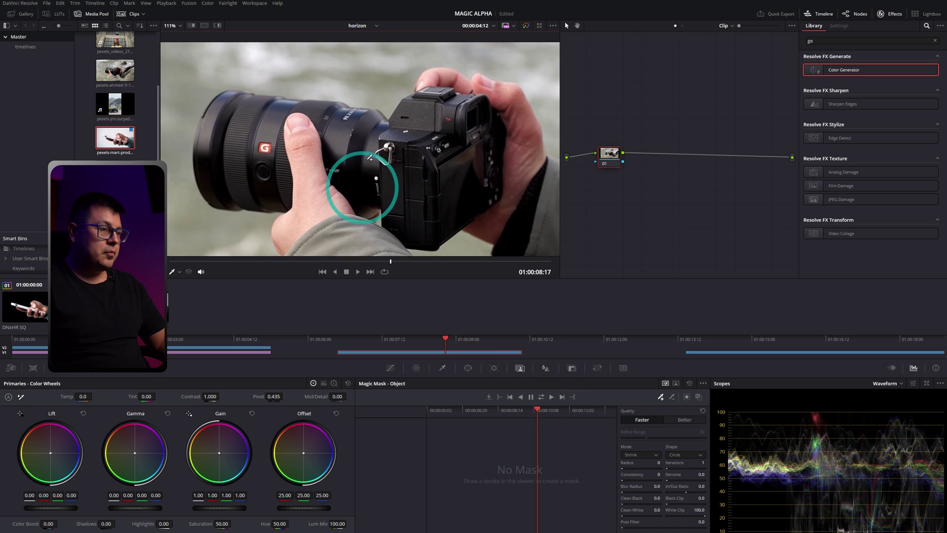
pyautogui.scroll(-2, 370, 158)
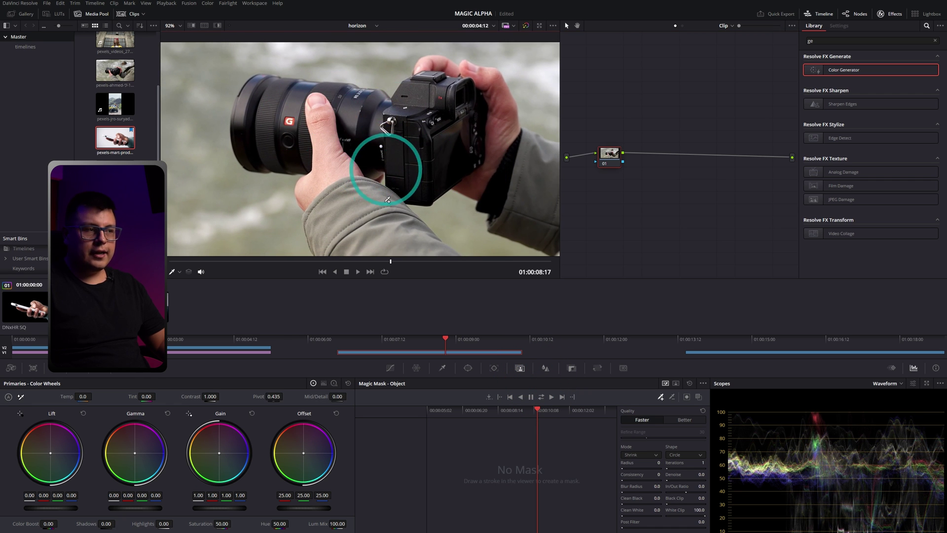
pyautogui.click(680, 420)
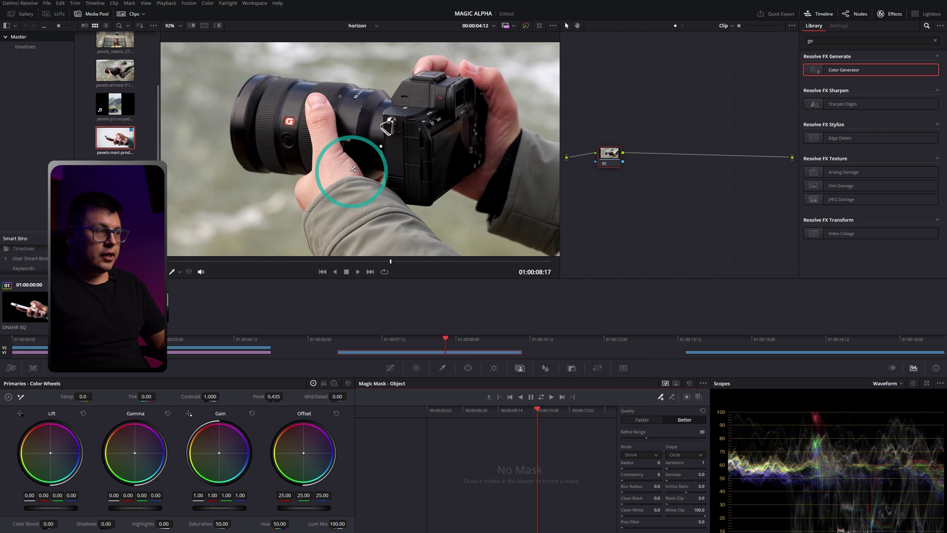
pyautogui.moveTo(301, 114); pyautogui.dragTo(278, 162)
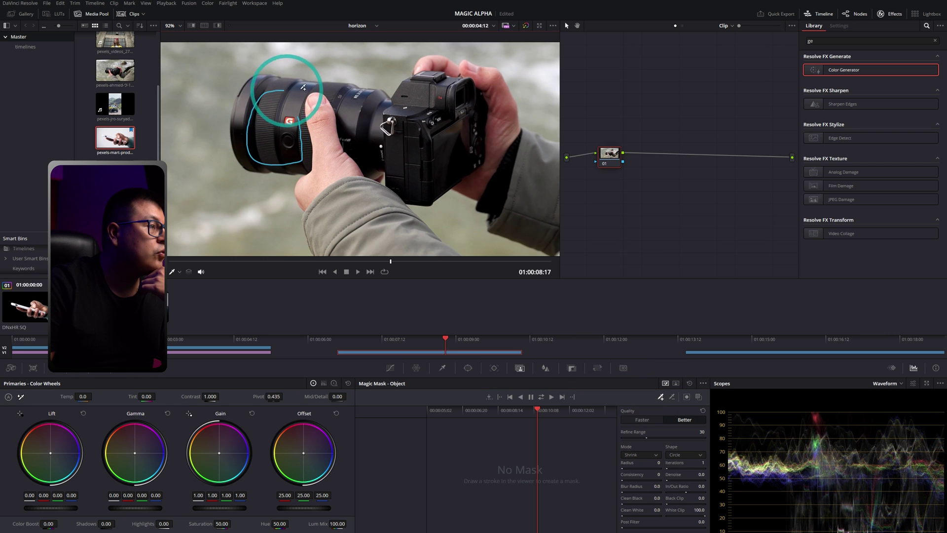
pyautogui.moveTo(347, 93)
pyautogui.mouseDown()
pyautogui.moveTo(460, 157)
pyautogui.moveTo(473, 119)
pyautogui.mouseUp()
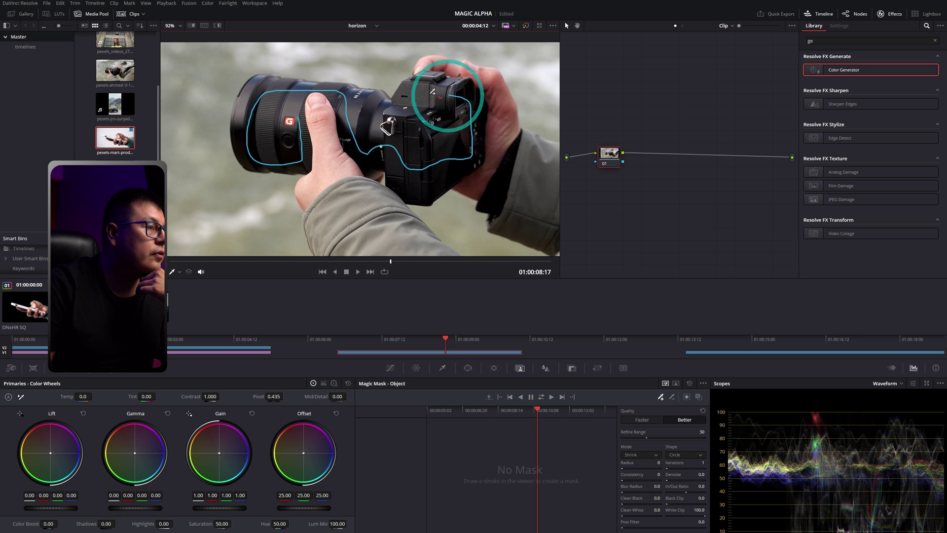
pyautogui.moveTo(374, 105); pyautogui.dragTo(372, 104)
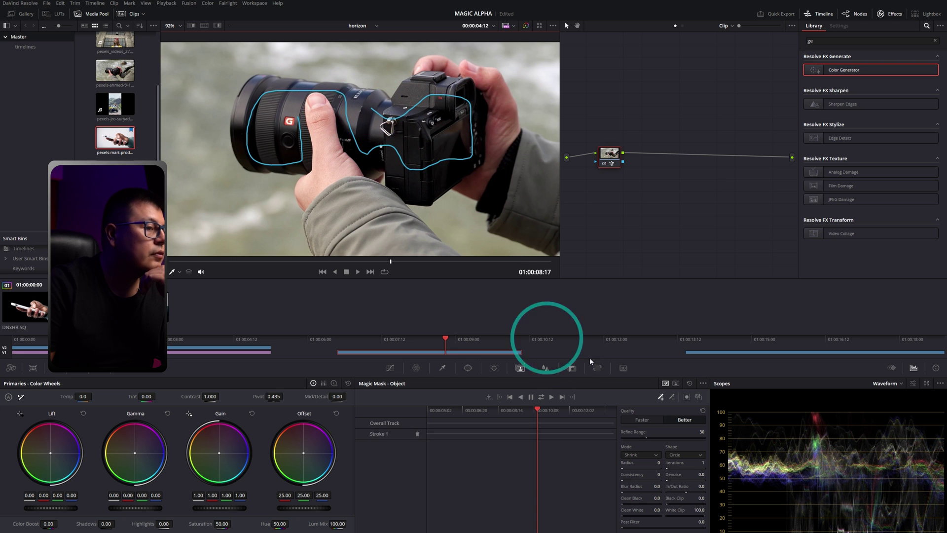
# Check the camera mask by toggling between red overlay and black-and-white views
pyautogui.click(698, 397)
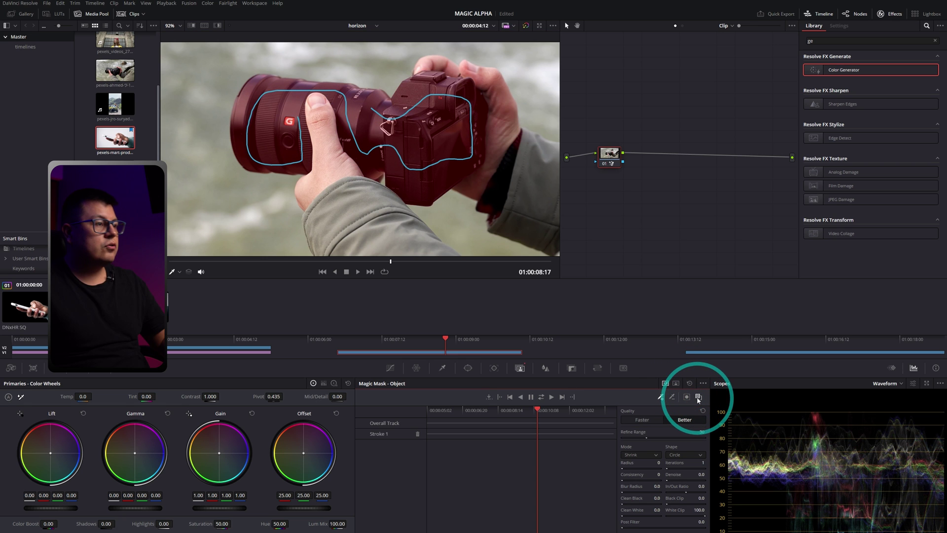
pyautogui.click(698, 397)
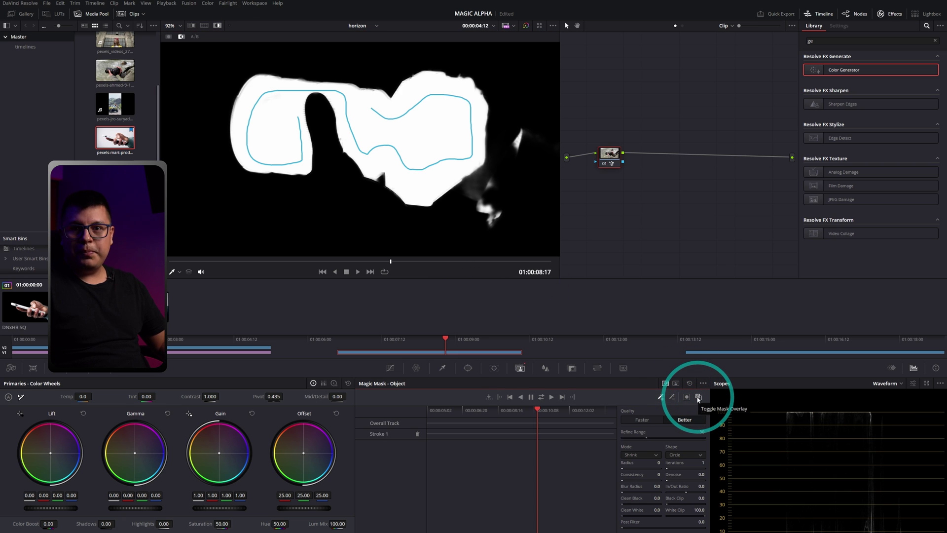
pyautogui.click(699, 398)
pyautogui.click(698, 397)
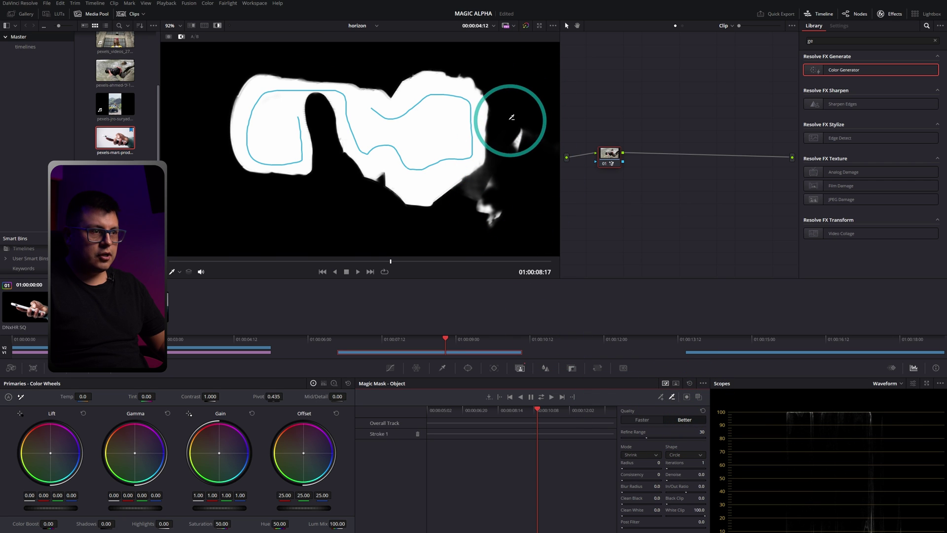
# Paint subtract strokes removing the sleeve and thumb from the mask, then restore the normal image
pyautogui.moveTo(510, 120); pyautogui.dragTo(478, 214)
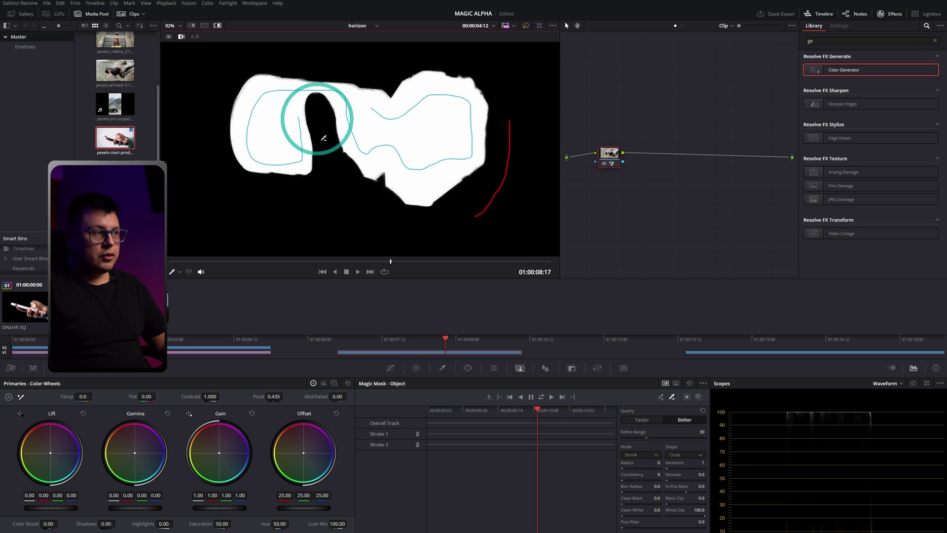
pyautogui.moveTo(320, 108); pyautogui.dragTo(349, 215)
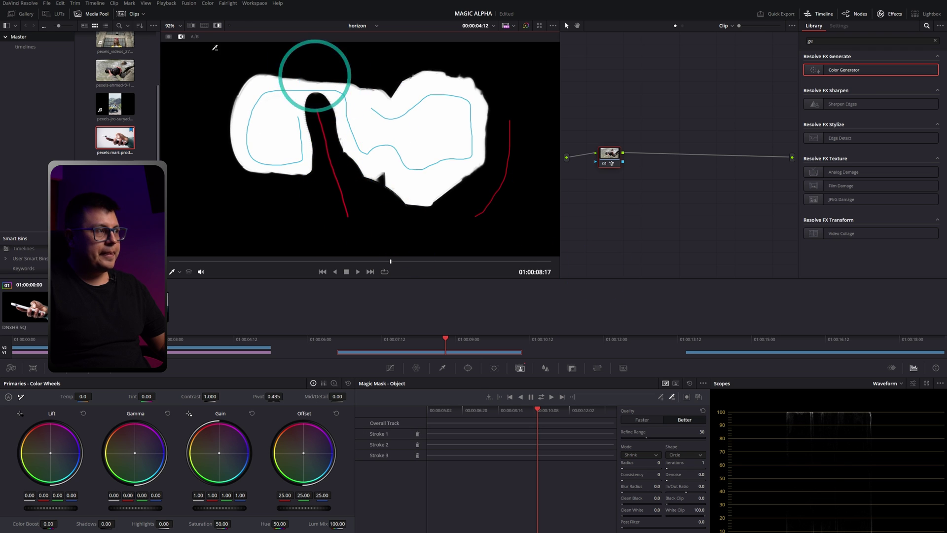
pyautogui.click(217, 25)
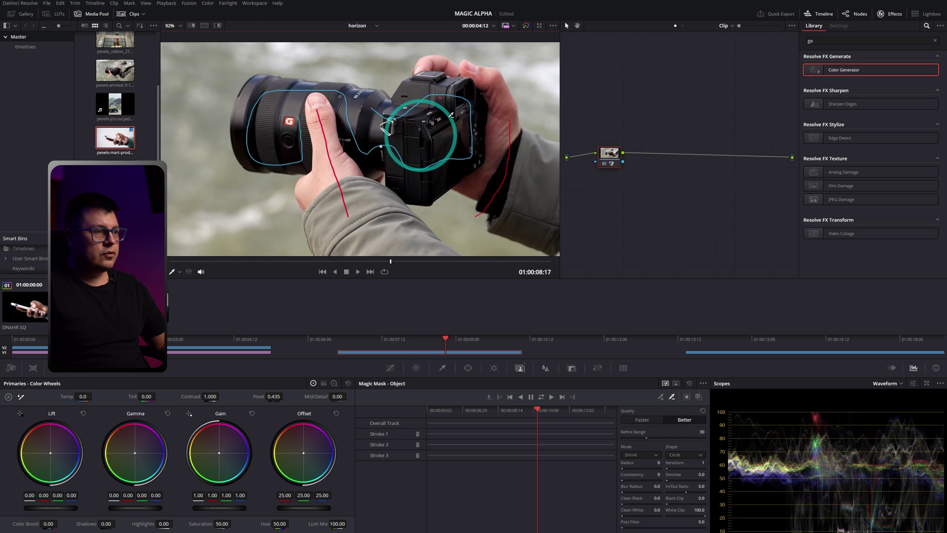
# Track the camera mask across the clip and review the result as a black-and-white matte
pyautogui.click(699, 397)
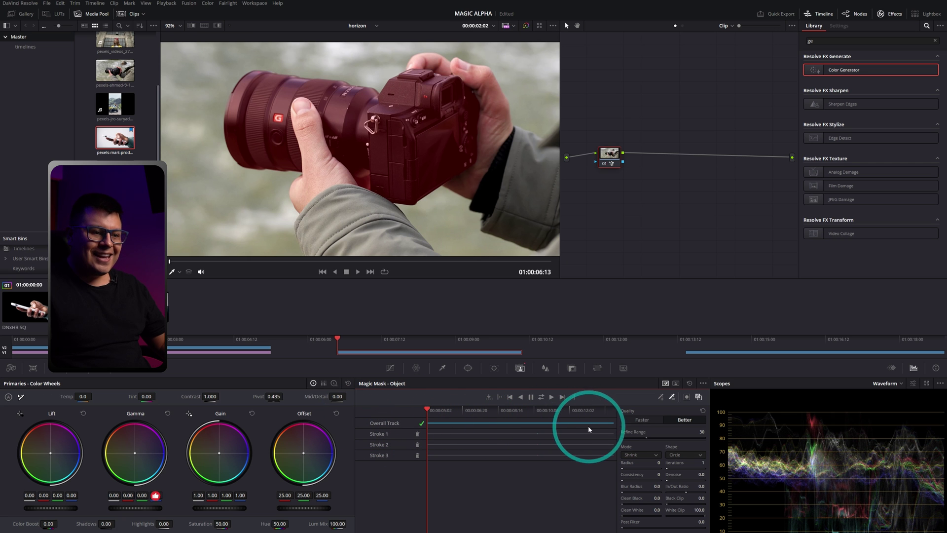
pyautogui.click(703, 384)
pyautogui.click(719, 393)
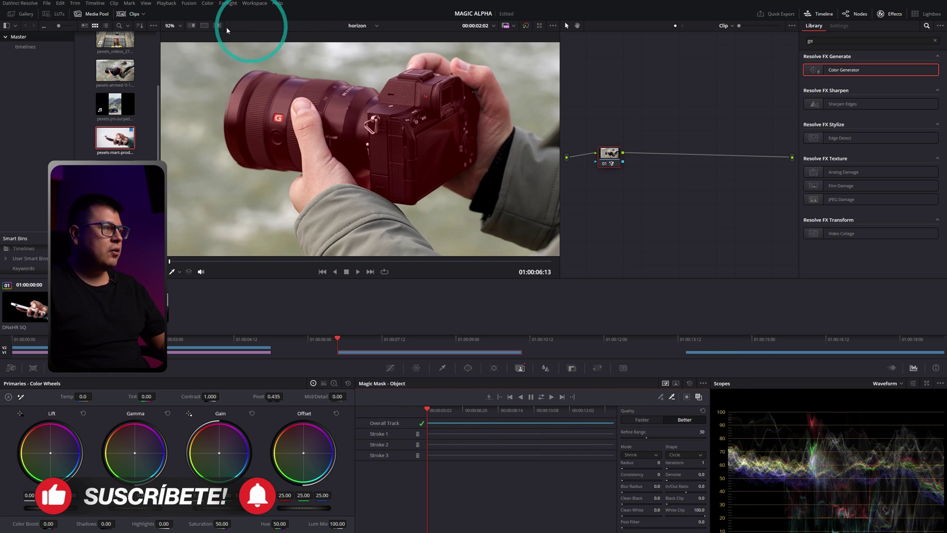
pyautogui.click(217, 25)
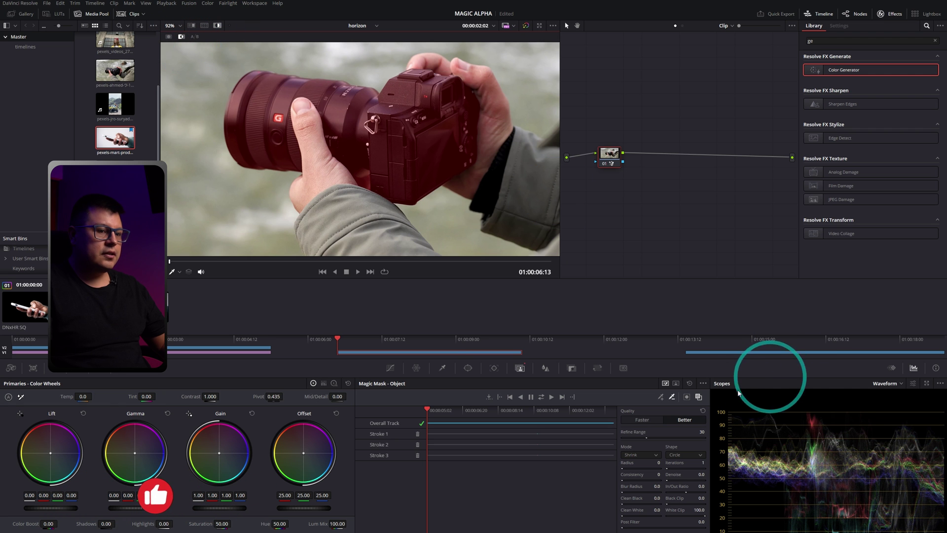
pyautogui.click(181, 36)
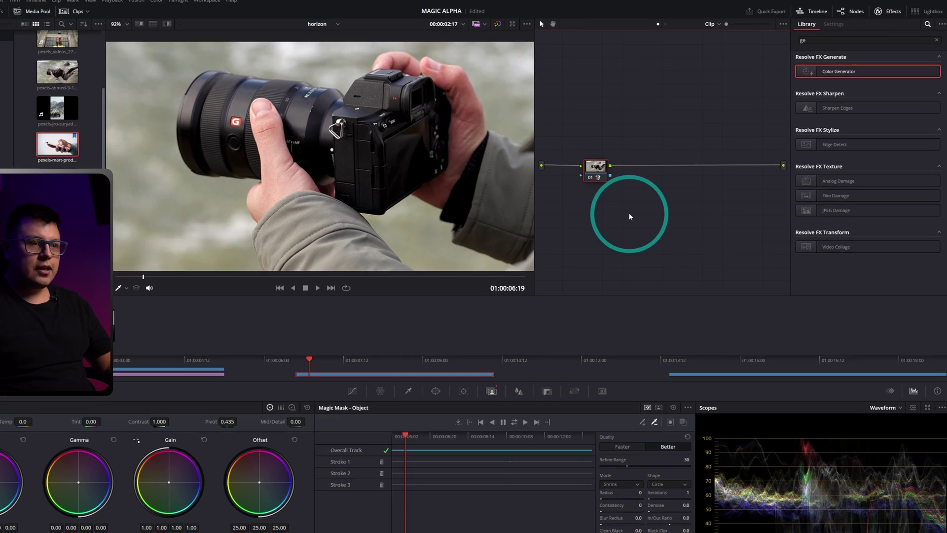
# Add serial node 02 and parallel node 03 with a Layer Mixer, then apply a Color Generator to node 03
pyautogui.hotkey('alt', 's')
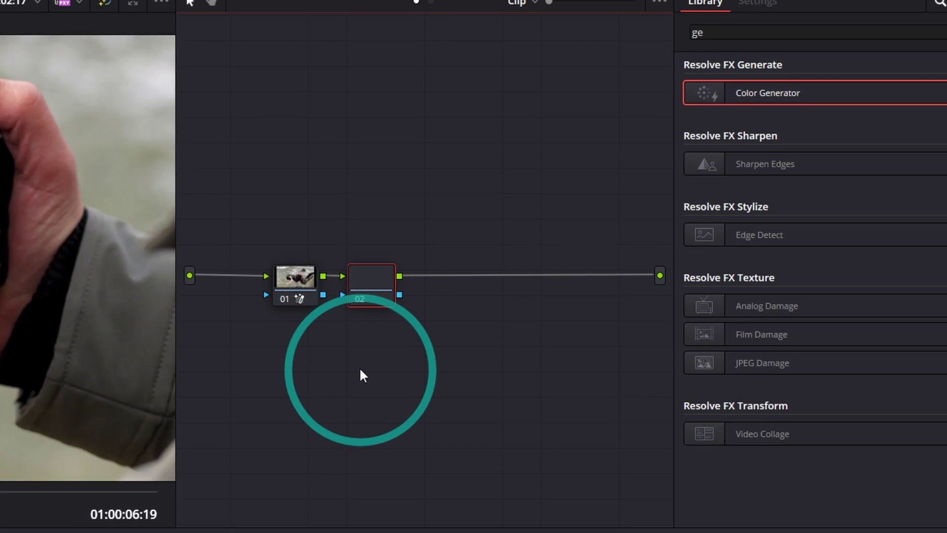
pyautogui.click(653, 171)
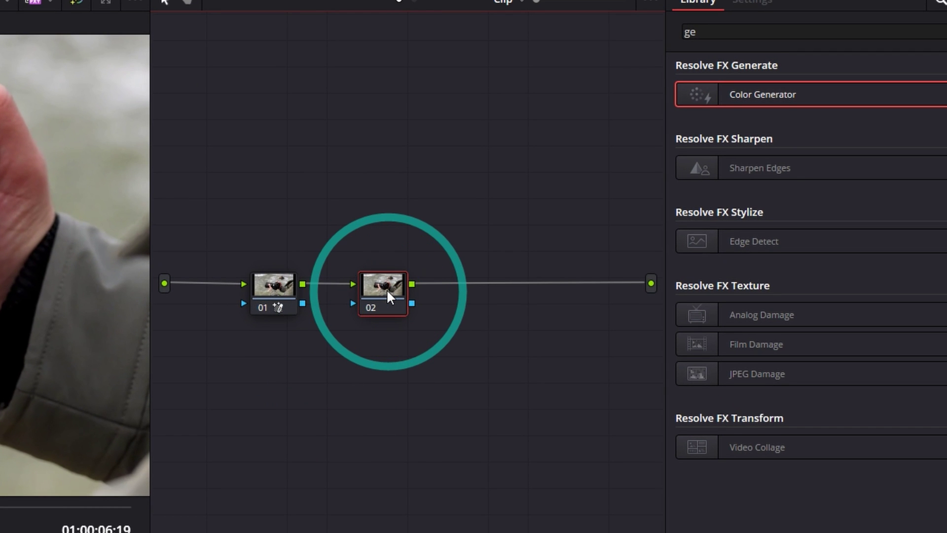
pyautogui.hotkey('alt', 'p')
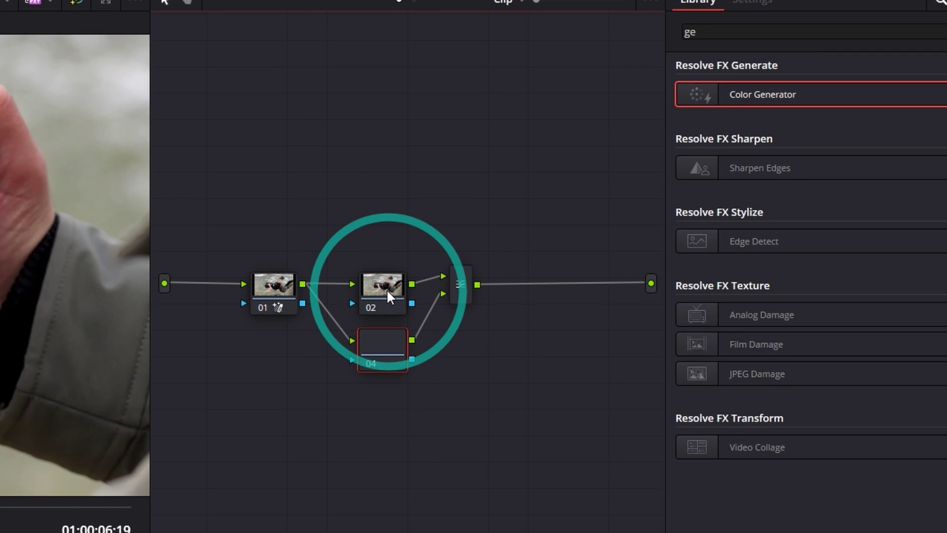
pyautogui.moveTo(451, 288); pyautogui.dragTo(474, 318)
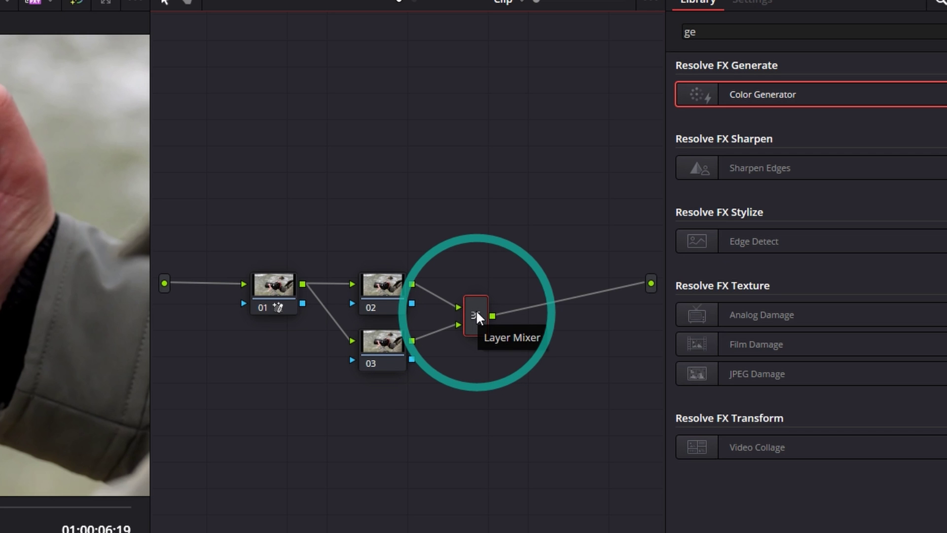
pyautogui.moveTo(381, 286); pyautogui.dragTo(384, 272)
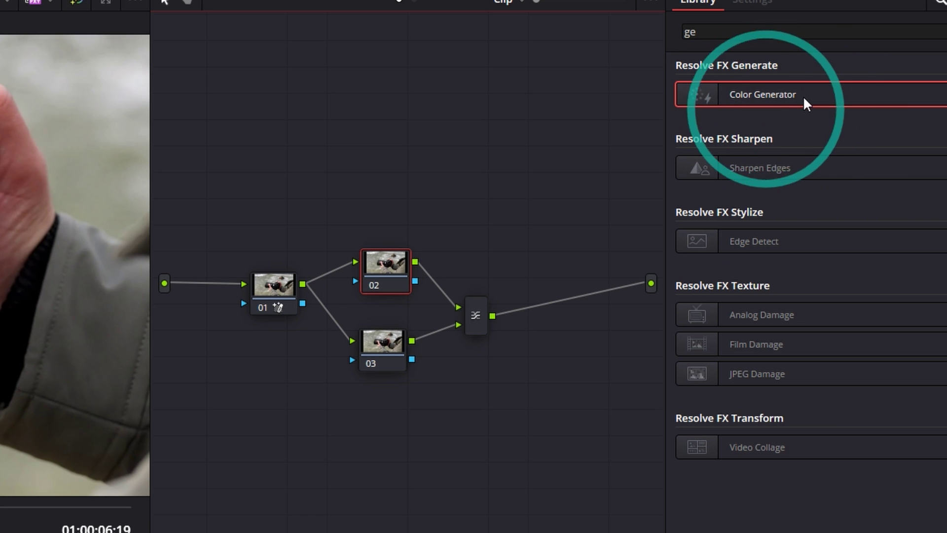
pyautogui.moveTo(766, 93); pyautogui.dragTo(379, 345)
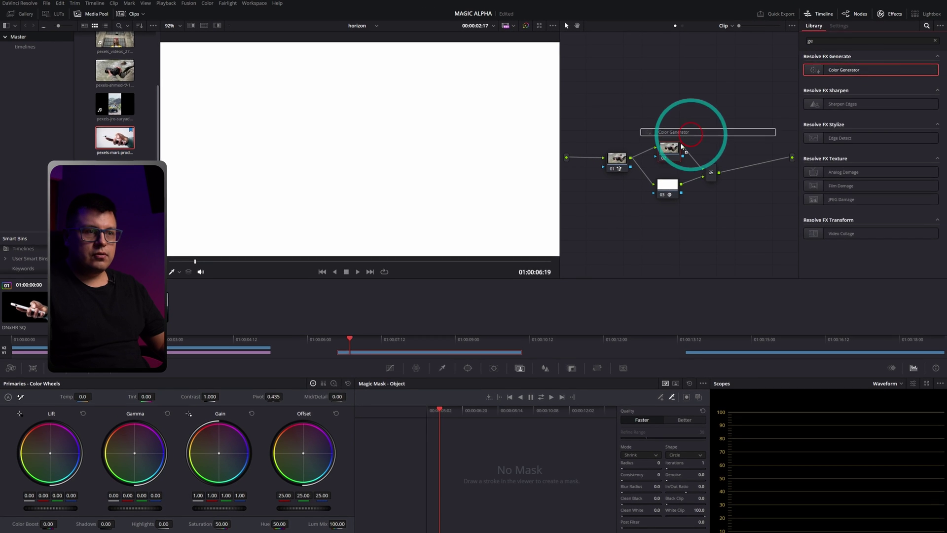
pyautogui.click(670, 186)
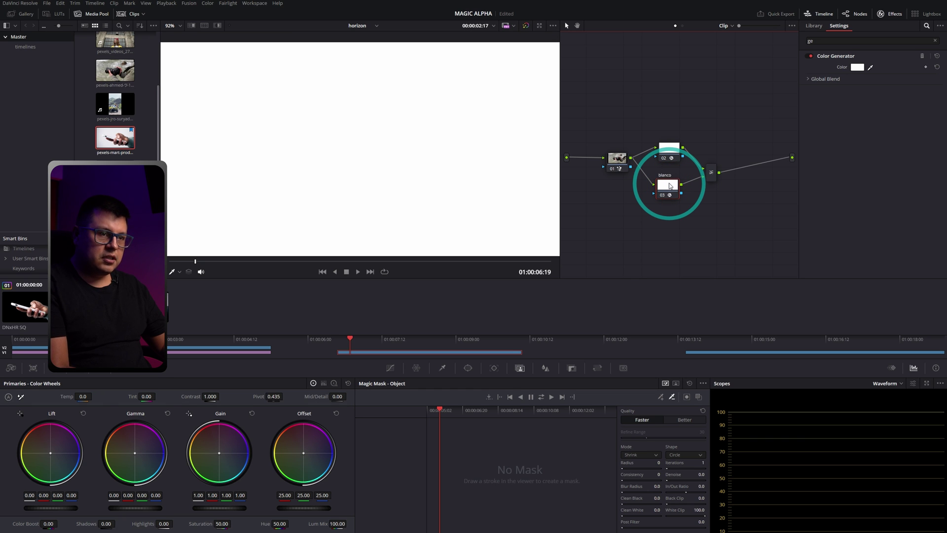
# Rename node 02 'negro' and set its Color Generator colour to black #000000
pyautogui.click(673, 148)
pyautogui.write('neg')
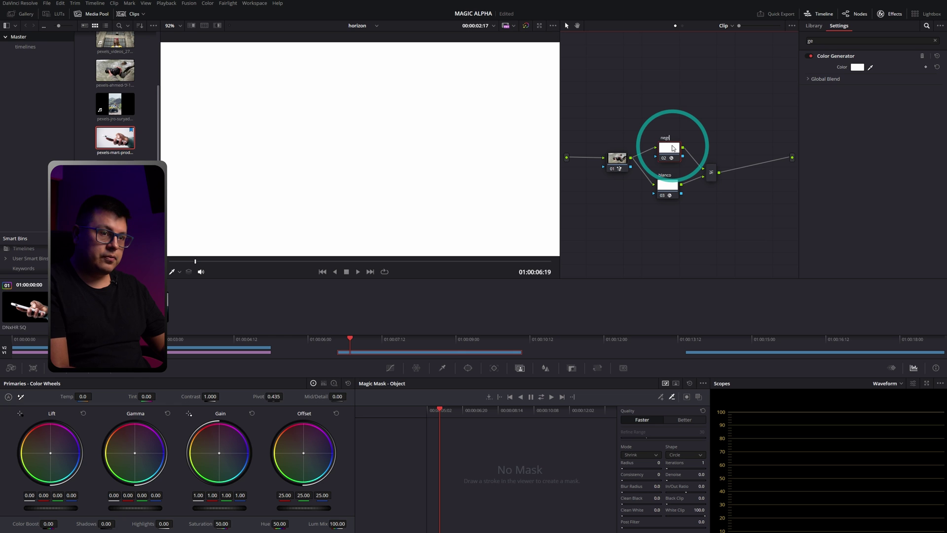
pyautogui.write('o')
pyautogui.click(679, 151)
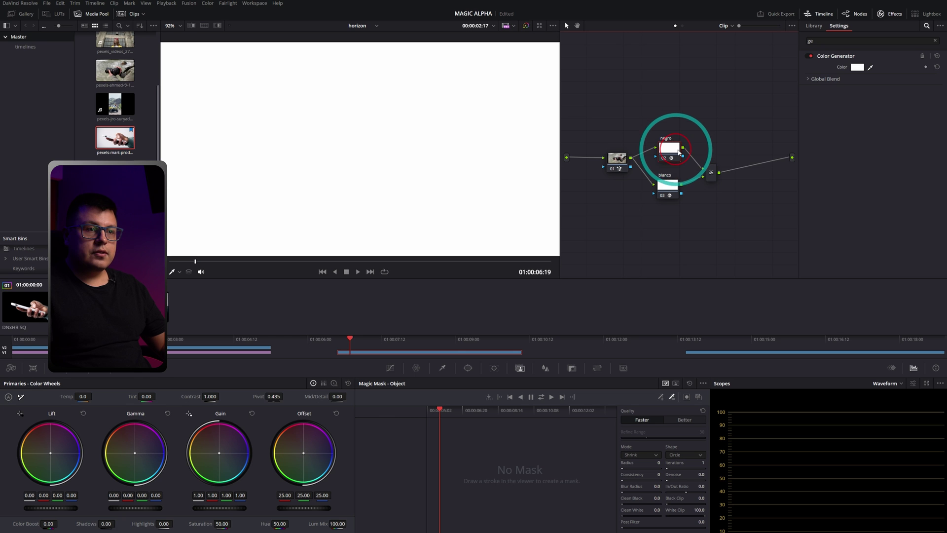
pyautogui.click(854, 69)
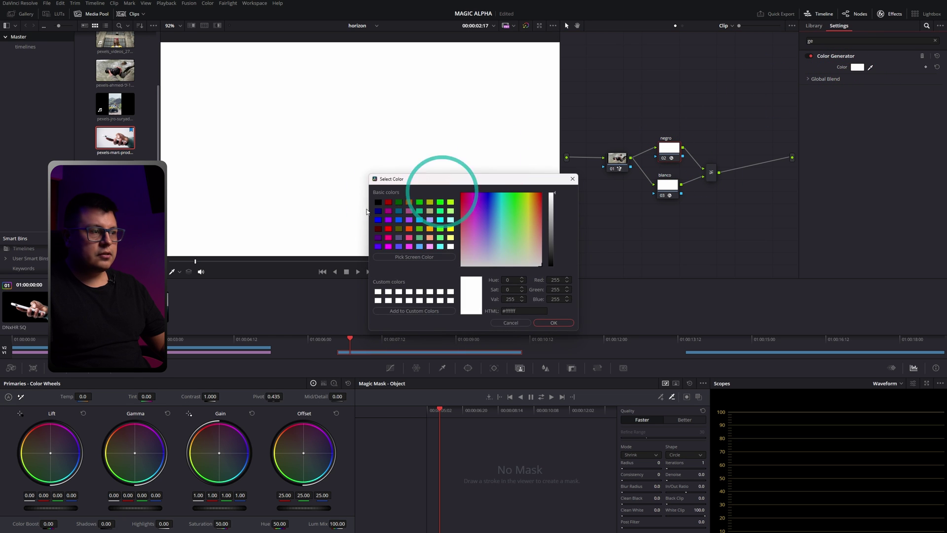
pyautogui.click(378, 202)
pyautogui.click(547, 323)
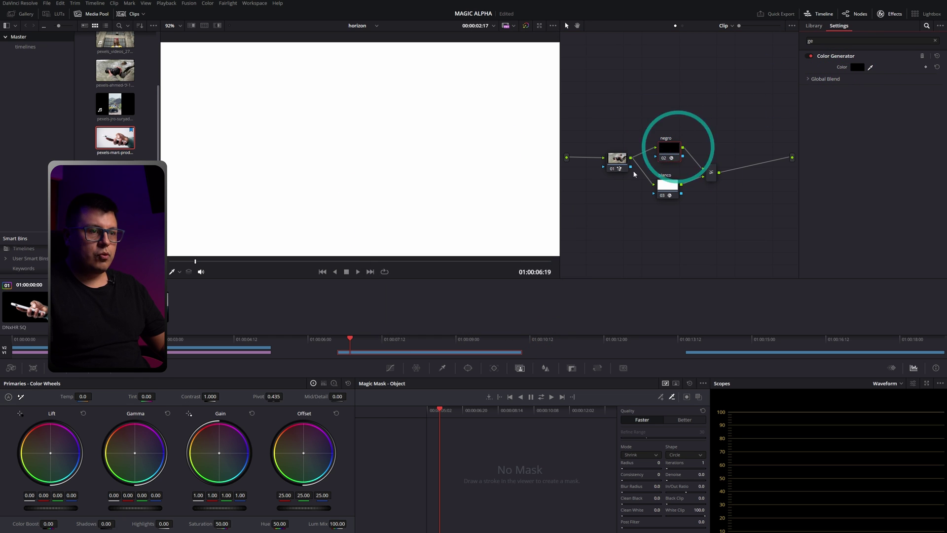
# Tidy nodes 01 and blanco, scrub forward to check the white-on-black matte, then go to the Edit page
pyautogui.click(616, 161)
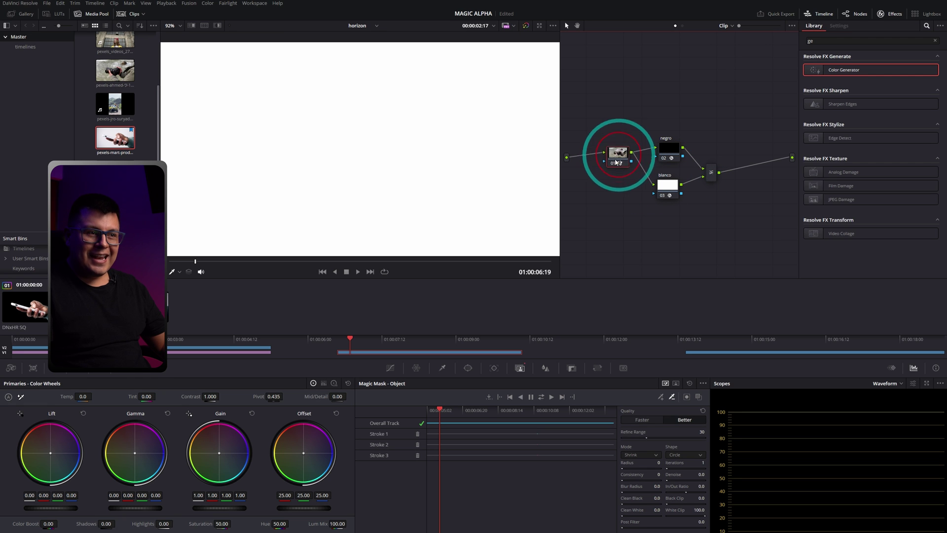
pyautogui.moveTo(618, 168); pyautogui.dragTo(610, 166)
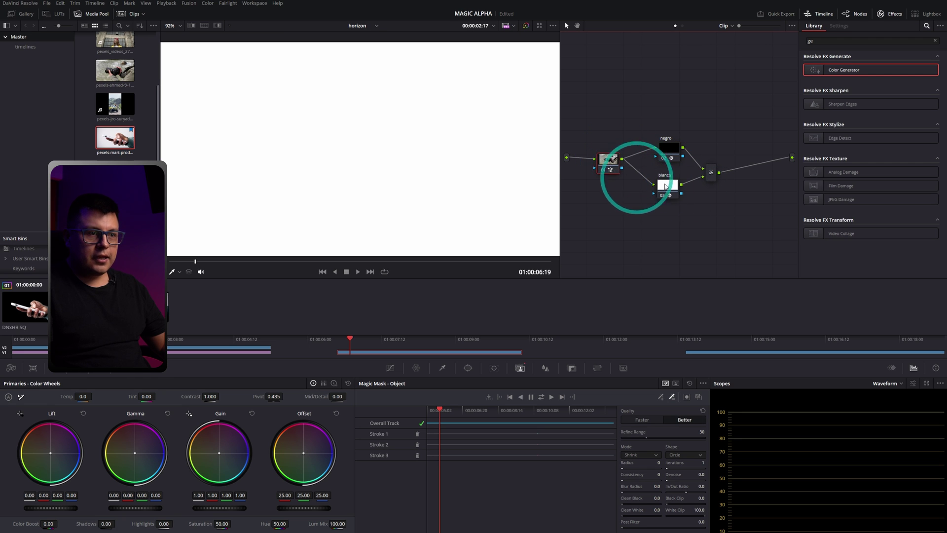
pyautogui.moveTo(665, 186)
pyautogui.mouseDown()
pyautogui.moveTo(672, 181)
pyautogui.moveTo(670, 189)
pyautogui.mouseUp()
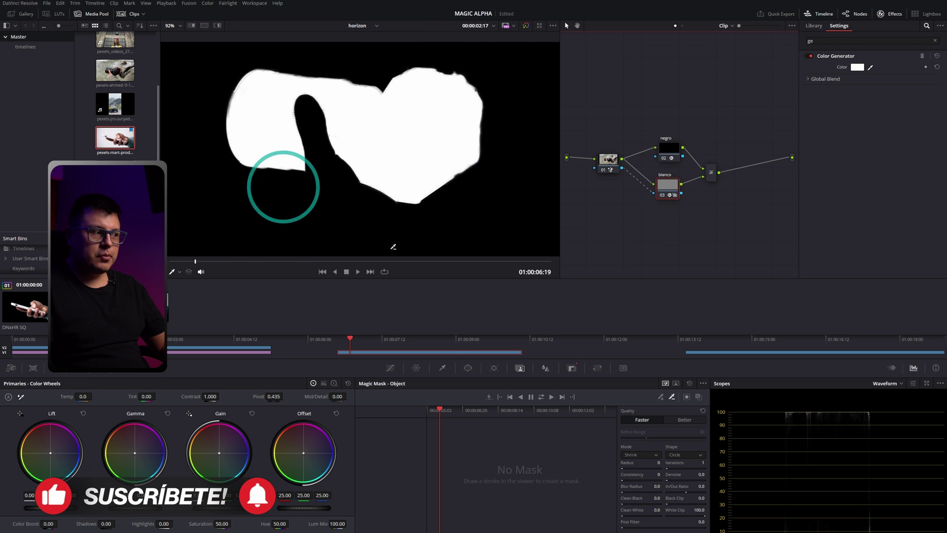
pyautogui.click(230, 262)
pyautogui.click(416, 261)
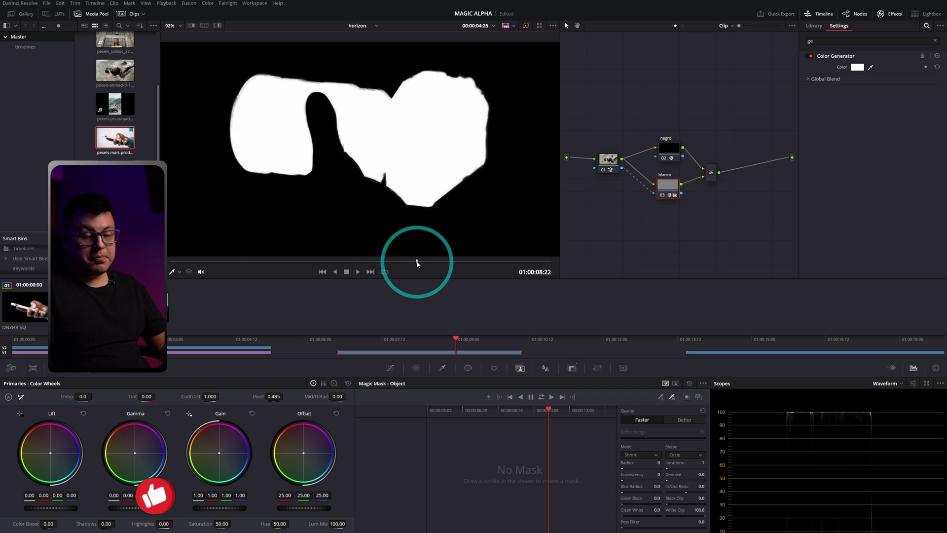
pyautogui.hotkey('shift', '4')
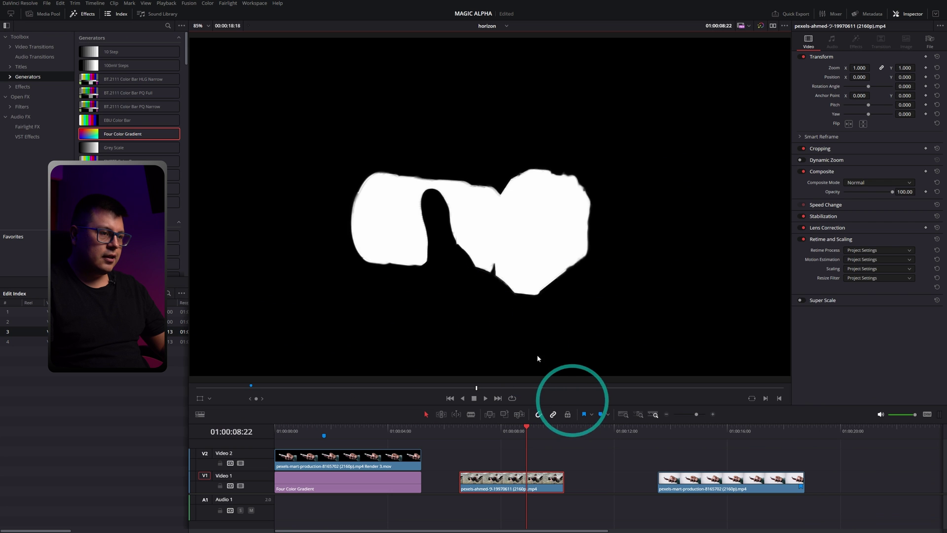
# Park the Edit timeline playhead at 01:00:08:01 and open the Deliver page
pyautogui.moveTo(527, 431); pyautogui.dragTo(478, 441)
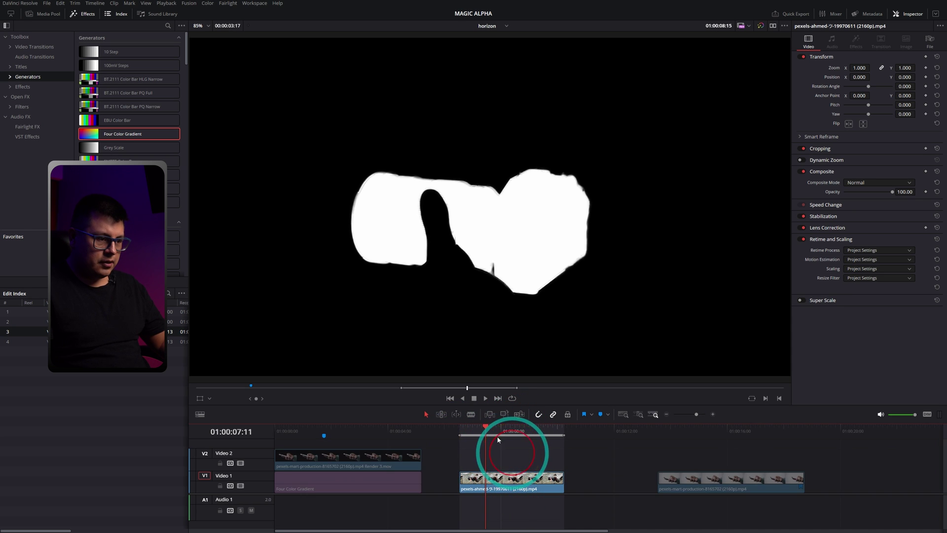
pyautogui.moveTo(482, 434); pyautogui.dragTo(503, 438)
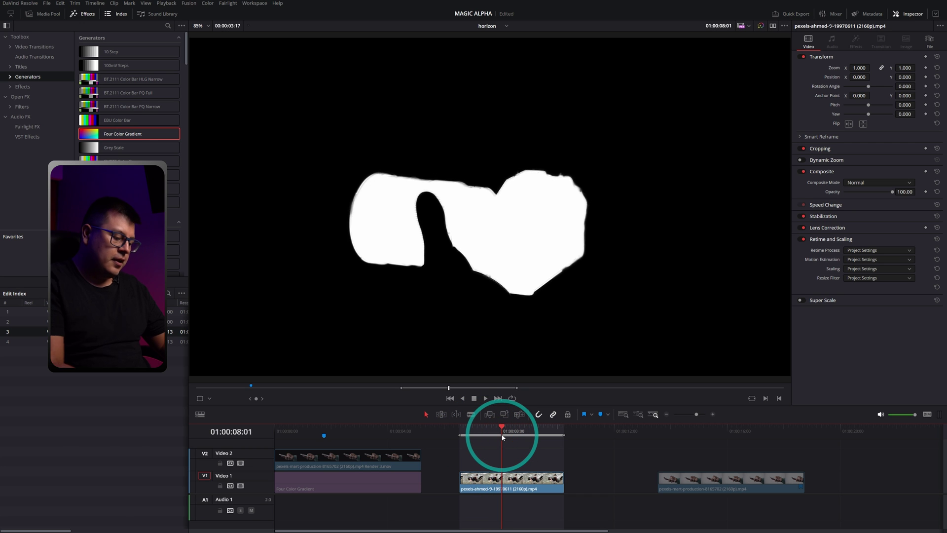
pyautogui.hotkey('shift', '8')
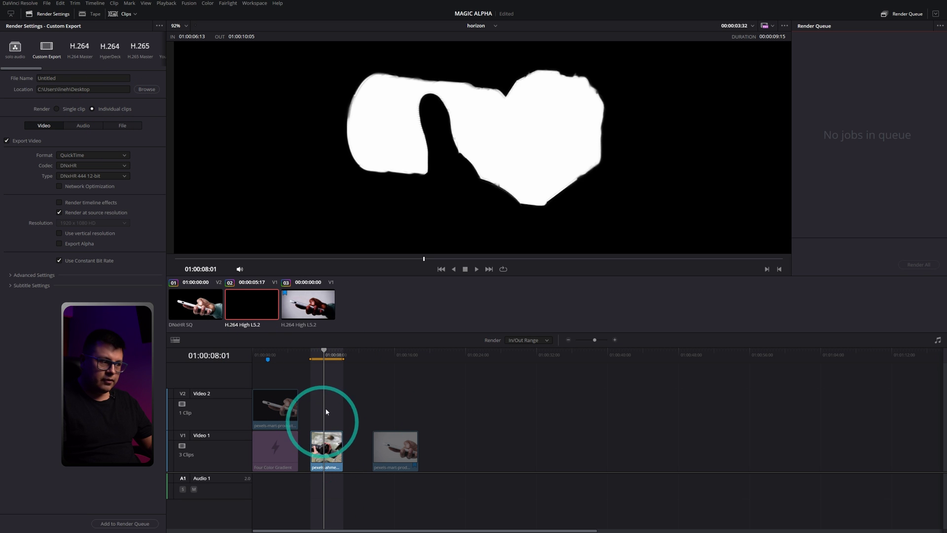
# Set the render range to In/Out limited to the middle camera clip
pyautogui.click(528, 340)
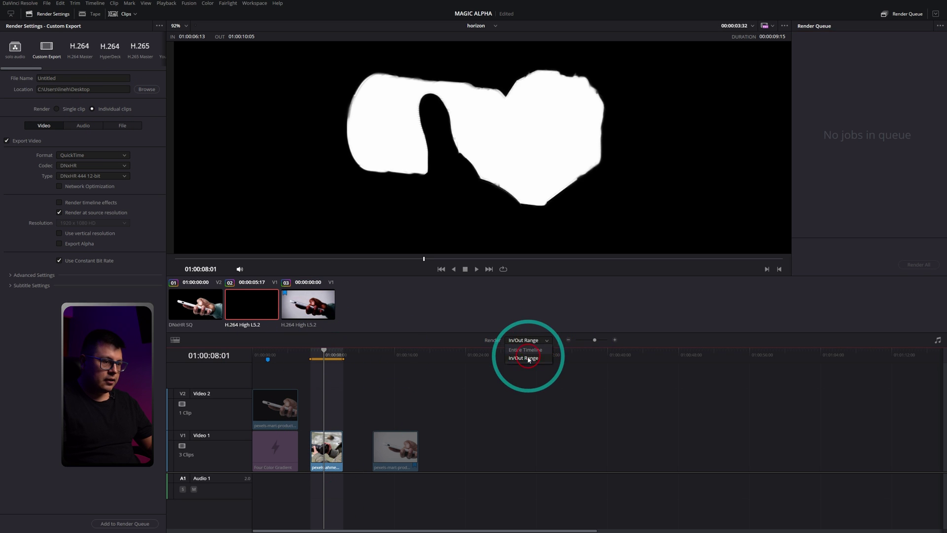
pyautogui.click(526, 346)
pyautogui.click(535, 340)
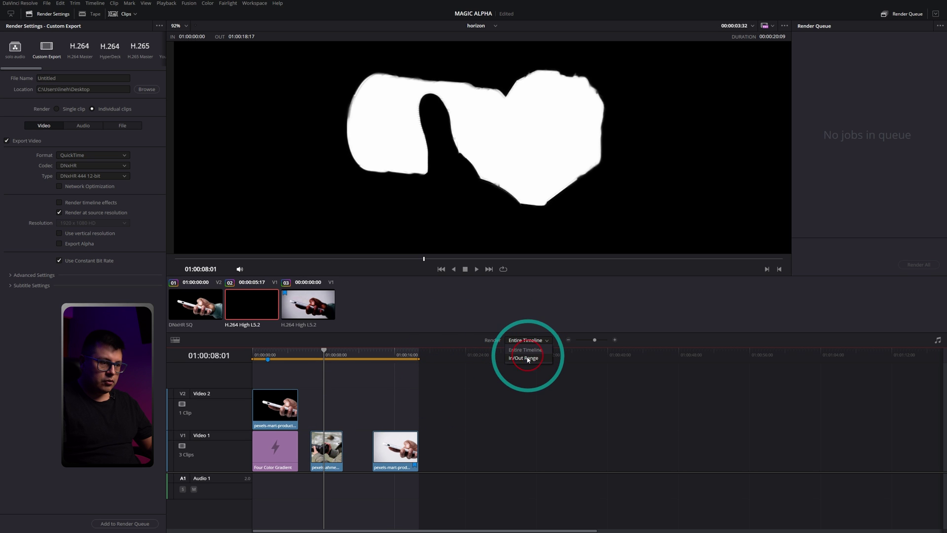
pyautogui.click(330, 453)
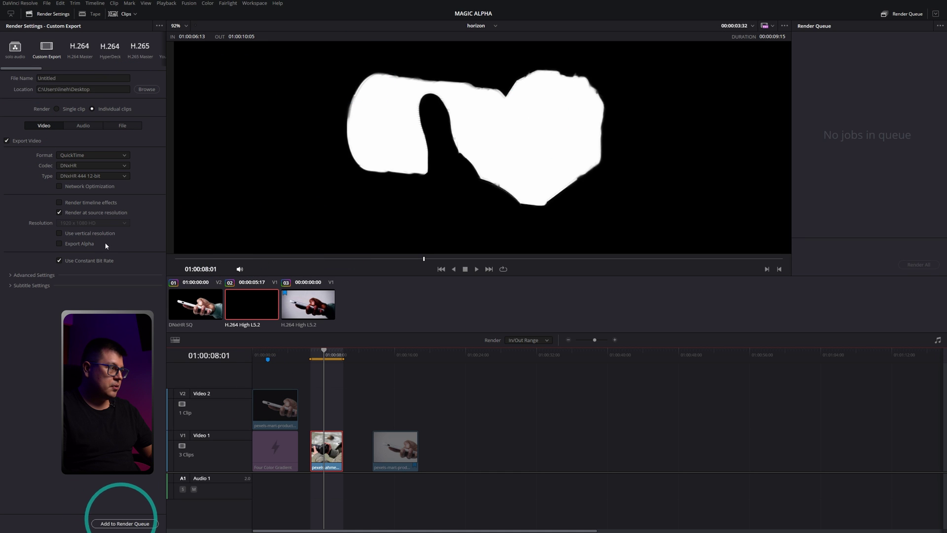
# Name the output 'alpha camara', add it to the Render Queue and render it, then return to Color
pyautogui.moveTo(54, 78); pyautogui.dragTo(5, 77)
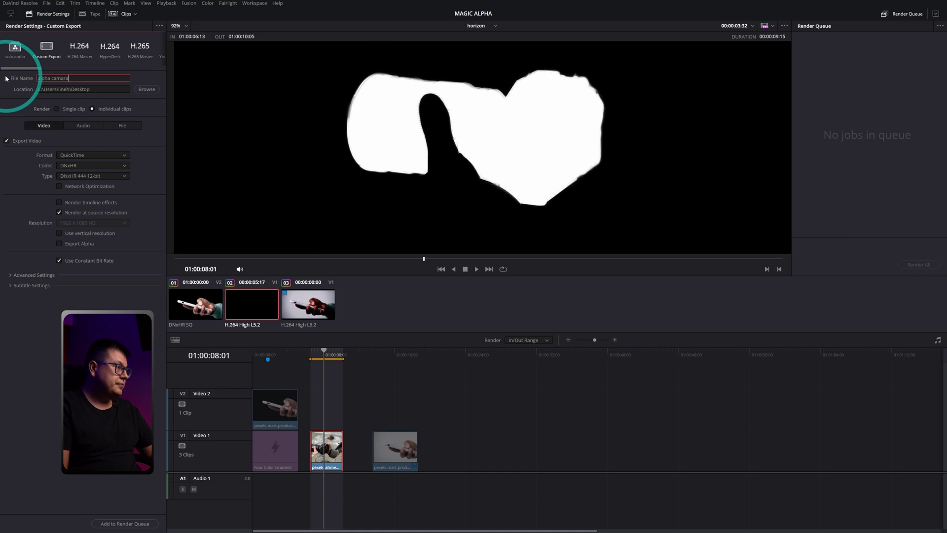
pyautogui.click(125, 523)
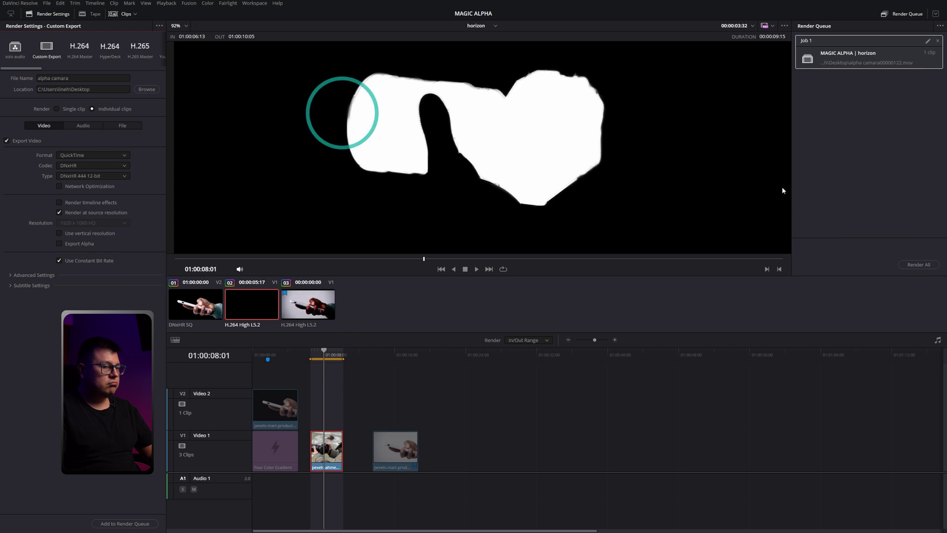
pyautogui.click(914, 265)
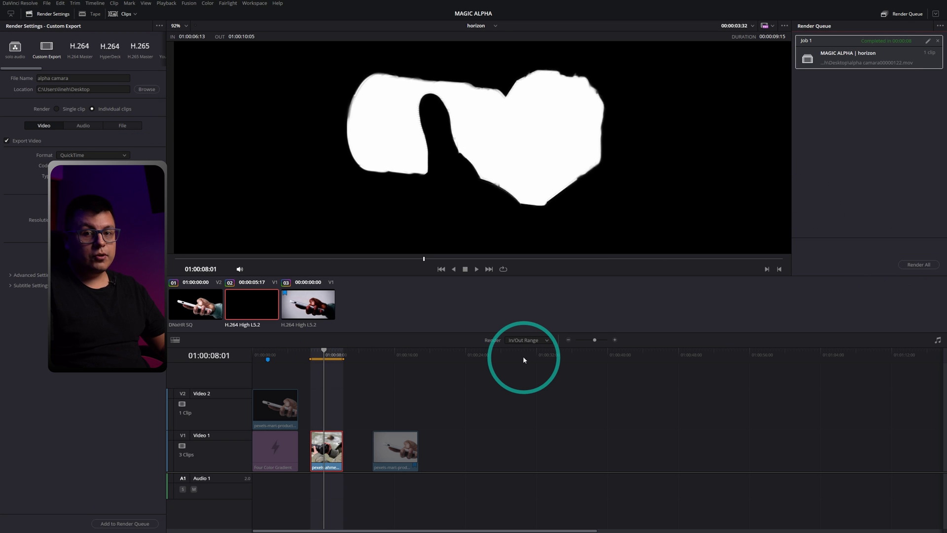
pyautogui.hotkey('shift', '6')
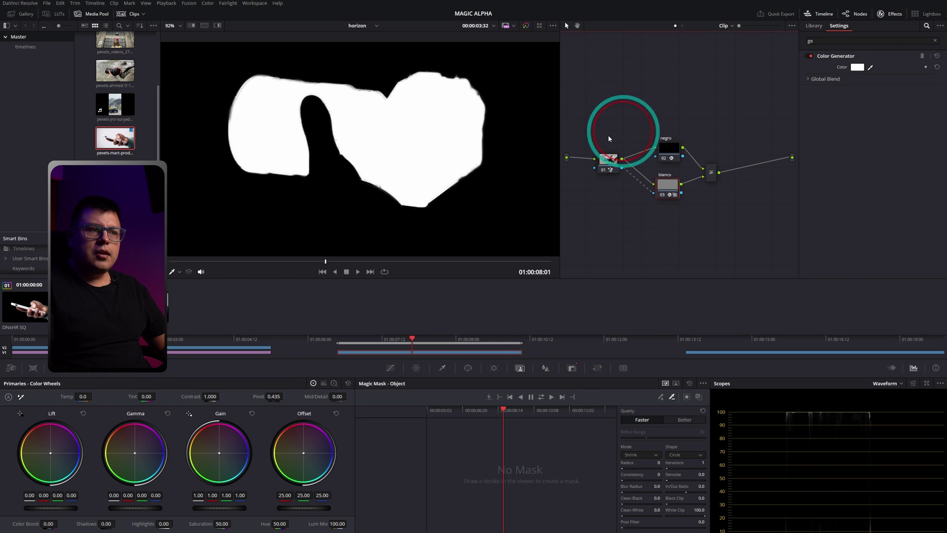
# Delete all nodes and reset the graph to a single centred node 01
pyautogui.moveTo(585, 84); pyautogui.dragTo(726, 230)
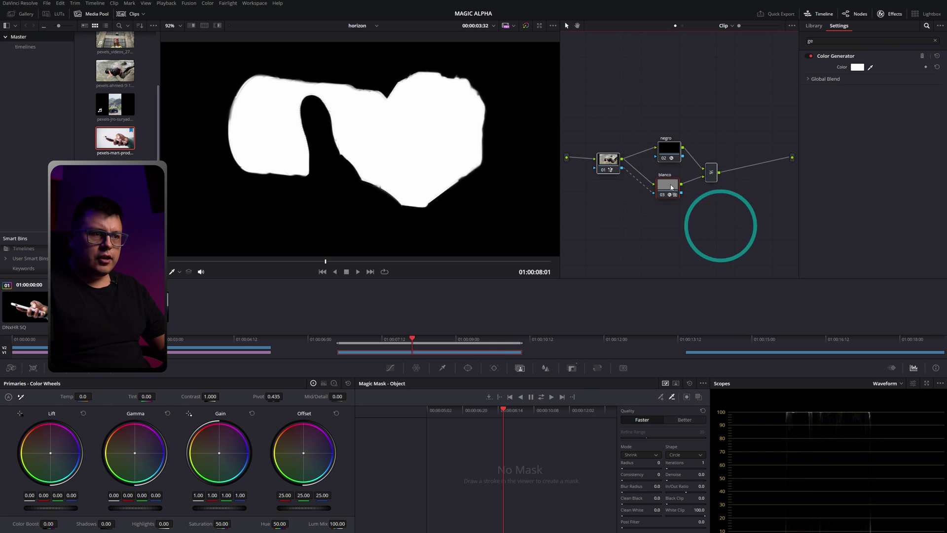
pyautogui.click(602, 169)
pyautogui.press('Delete')
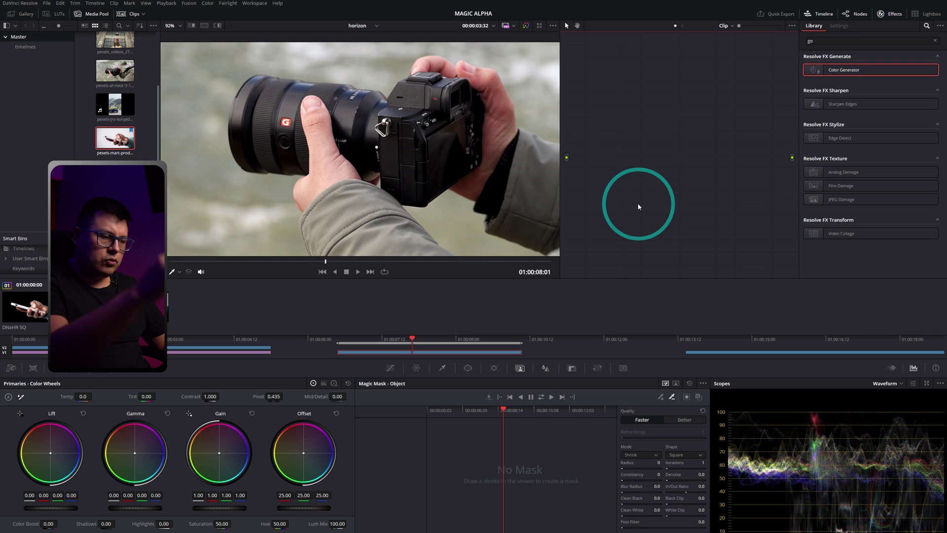
pyautogui.hotkey('alt', 's')
pyautogui.moveTo(616, 102); pyautogui.dragTo(566, 158)
pyautogui.moveTo(627, 105); pyautogui.dragTo(679, 142)
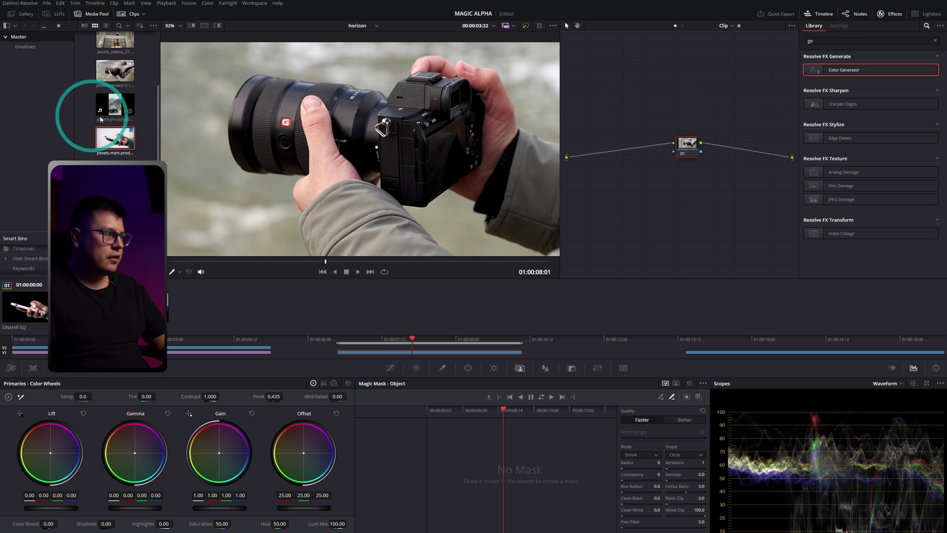
# Open the timelines bin in the Media Pool, then launch File Explorer with Win+E
pyautogui.scroll(-3, 101, 119)
pyautogui.click(121, 150)
pyautogui.scroll(2, 124, 148)
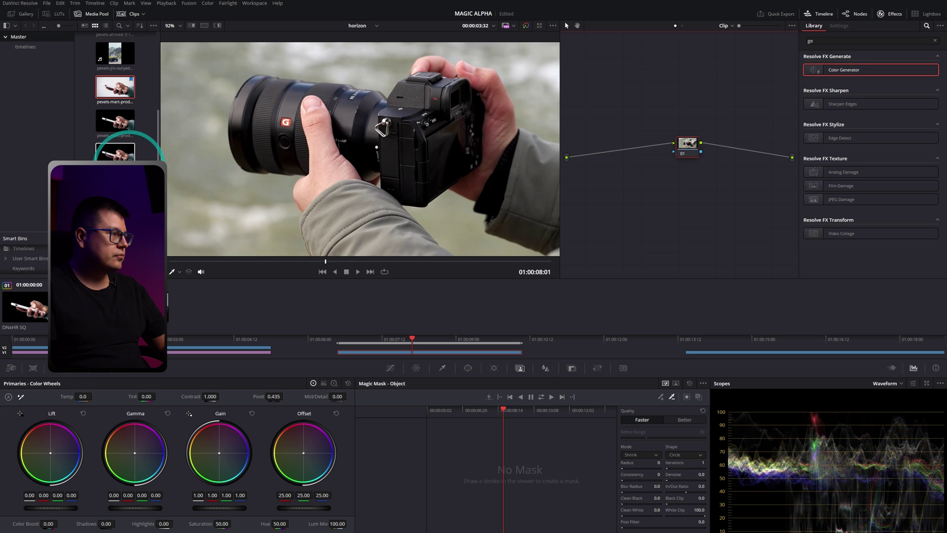
pyautogui.scroll(5, 139, 150)
pyautogui.click(137, 149)
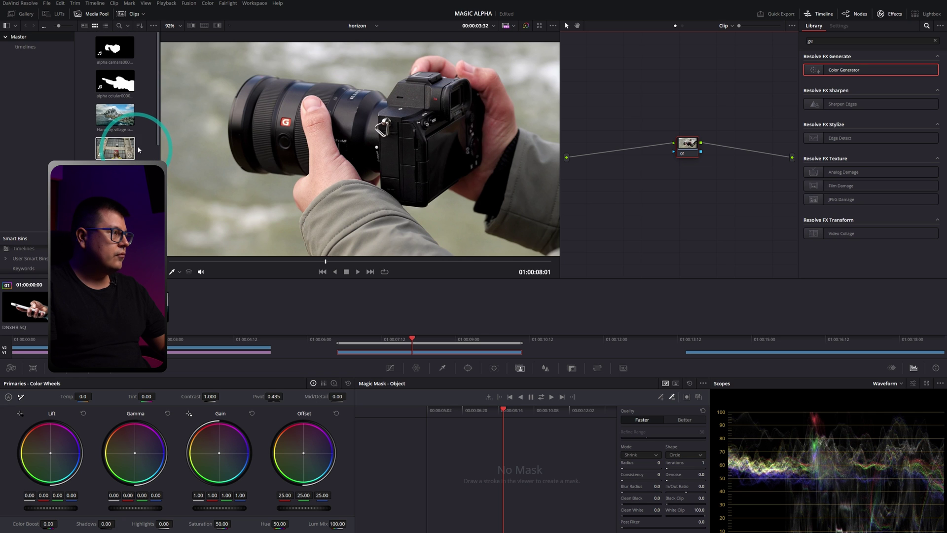
pyautogui.click(24, 47)
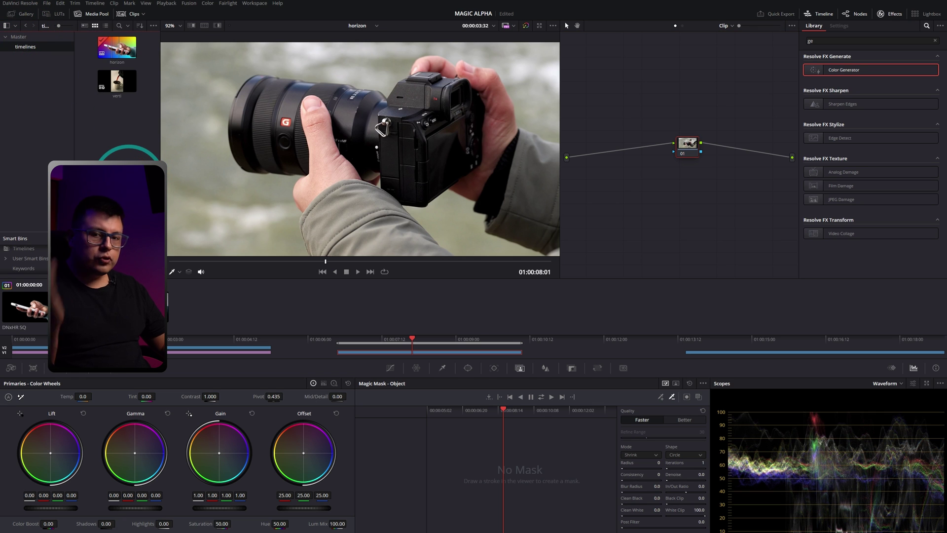
pyautogui.press('super+e')
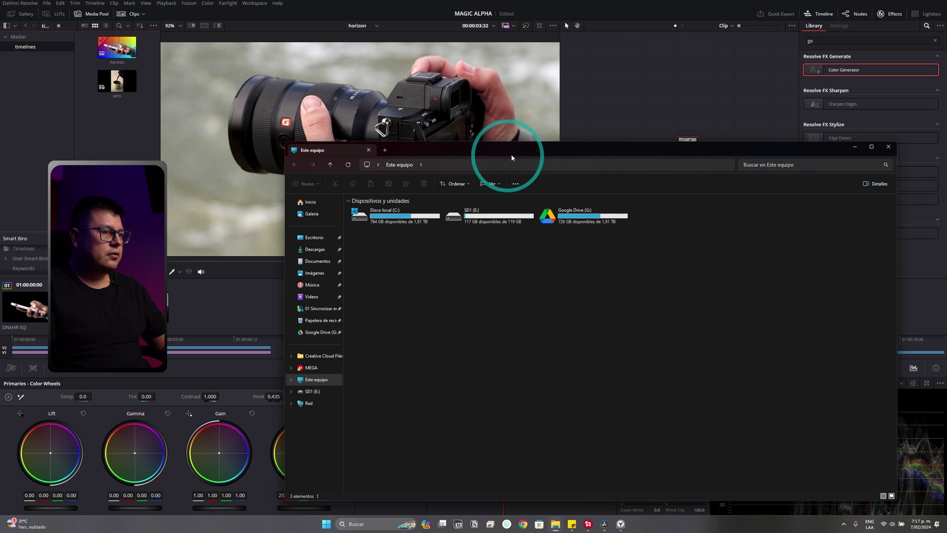
# Drag the rendered alpha camara .mov from the Escritorio folder into the Media Pool
pyautogui.moveTo(484, 150); pyautogui.dragTo(441, 88)
pyautogui.click(271, 177)
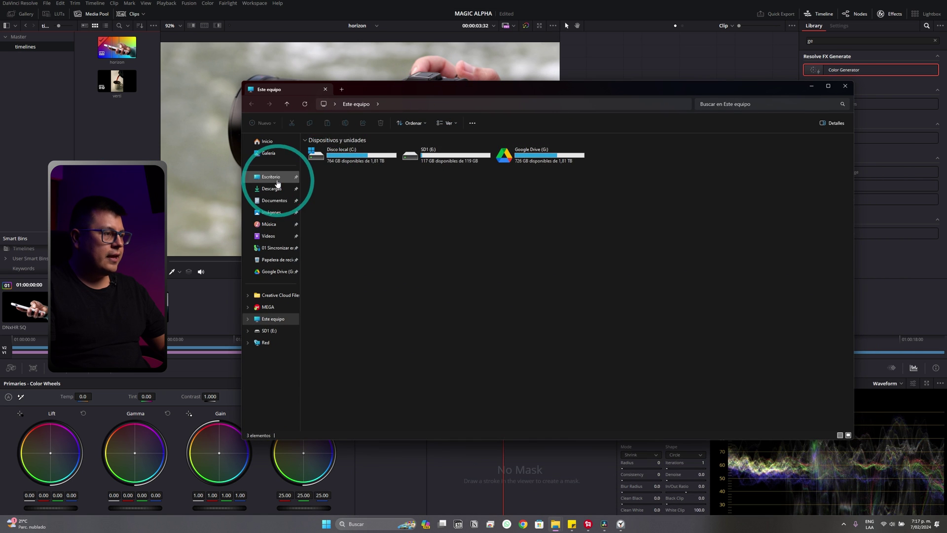
pyautogui.click(380, 168)
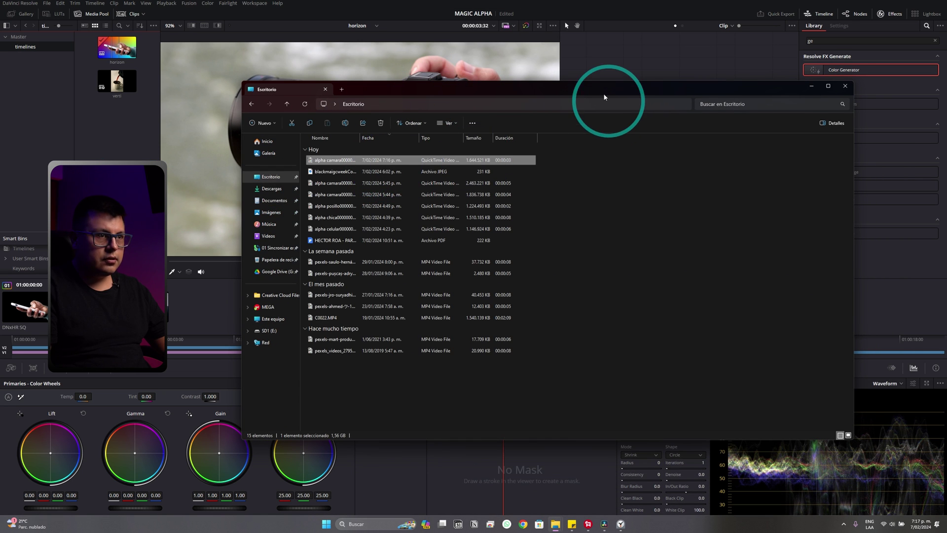
pyautogui.moveTo(604, 97); pyautogui.dragTo(644, 91)
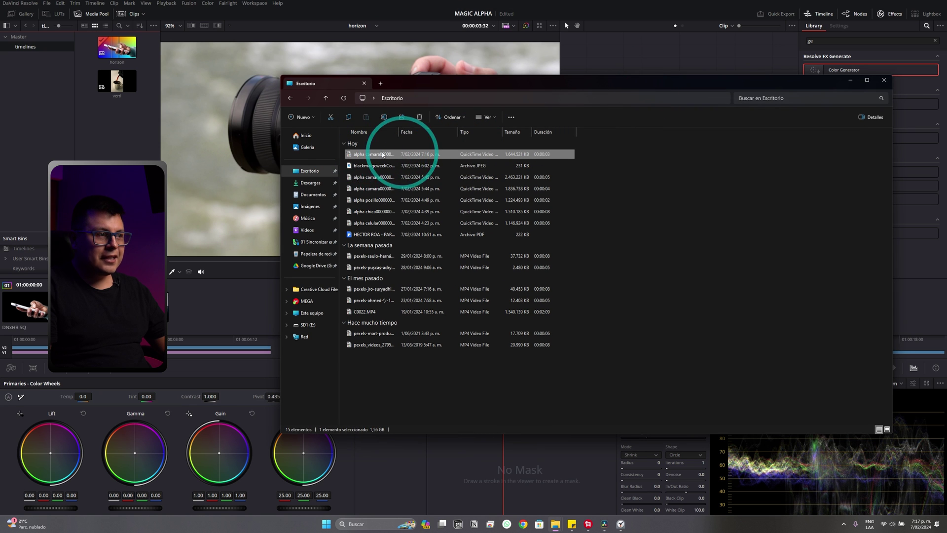
pyautogui.moveTo(386, 156); pyautogui.dragTo(111, 113)
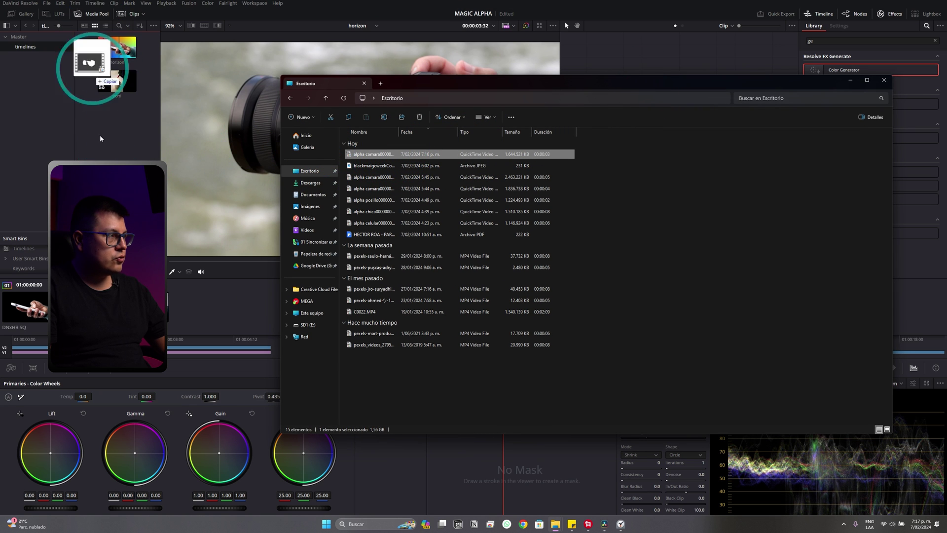
pyautogui.moveTo(104, 60); pyautogui.dragTo(104, 50)
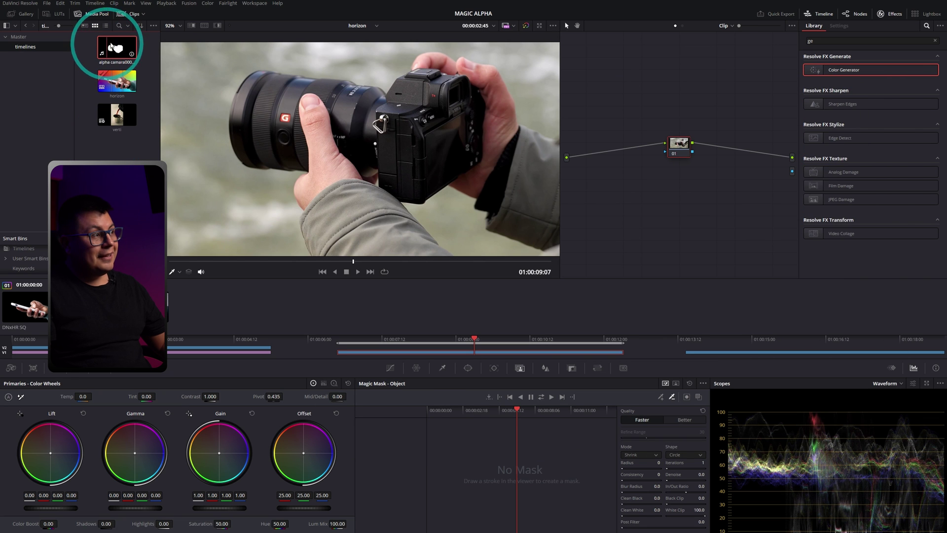
# Drop the alpha camara clip into the node graph and connect it to node 01's key input
pyautogui.click(106, 15)
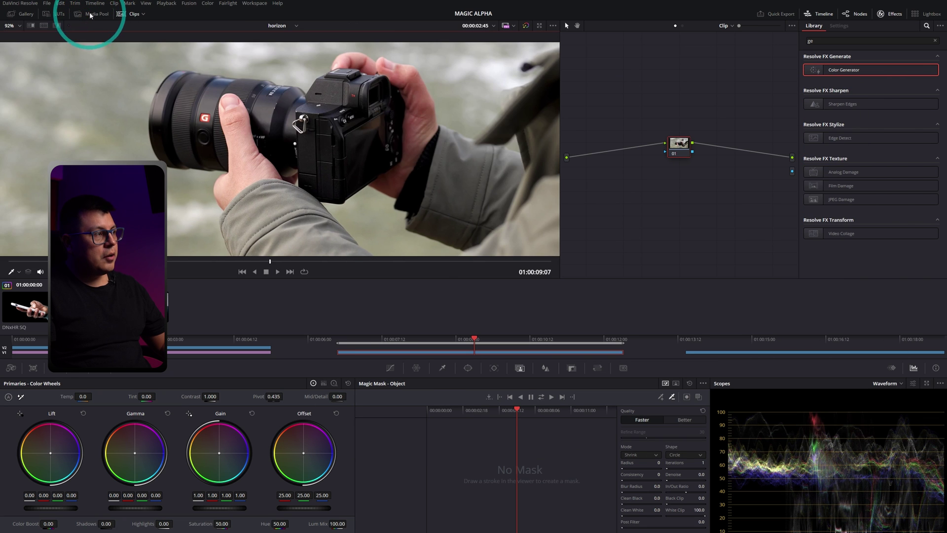
pyautogui.click(90, 15)
pyautogui.moveTo(117, 48); pyautogui.dragTo(593, 225)
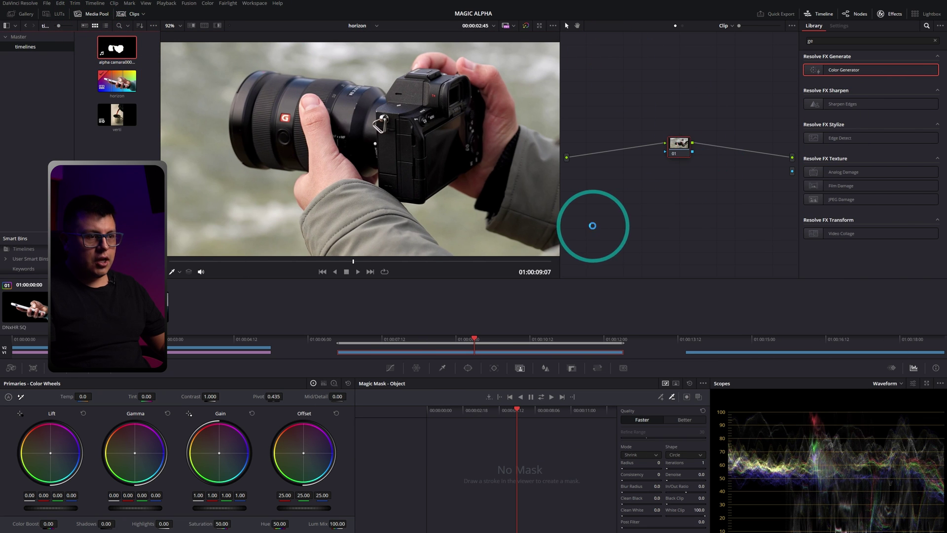
pyautogui.click(594, 226)
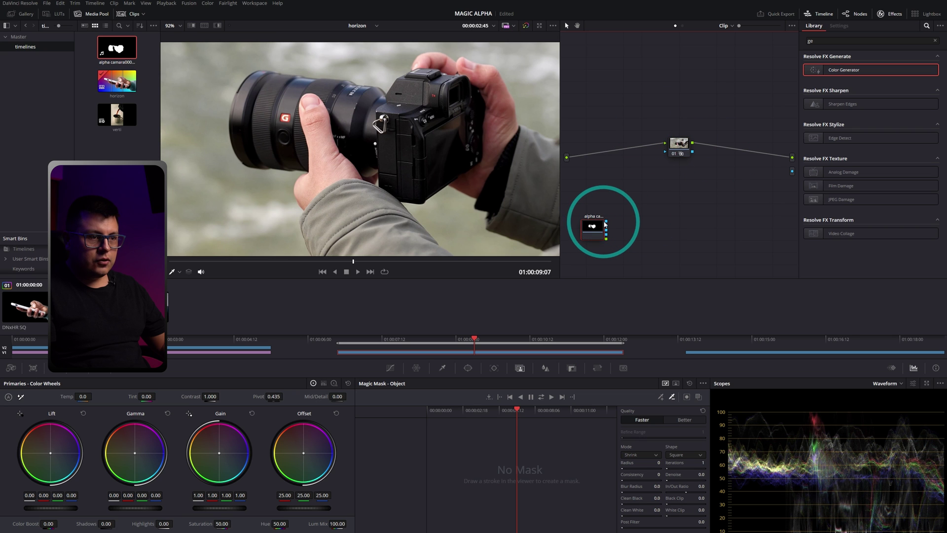
pyautogui.moveTo(648, 203); pyautogui.dragTo(665, 153)
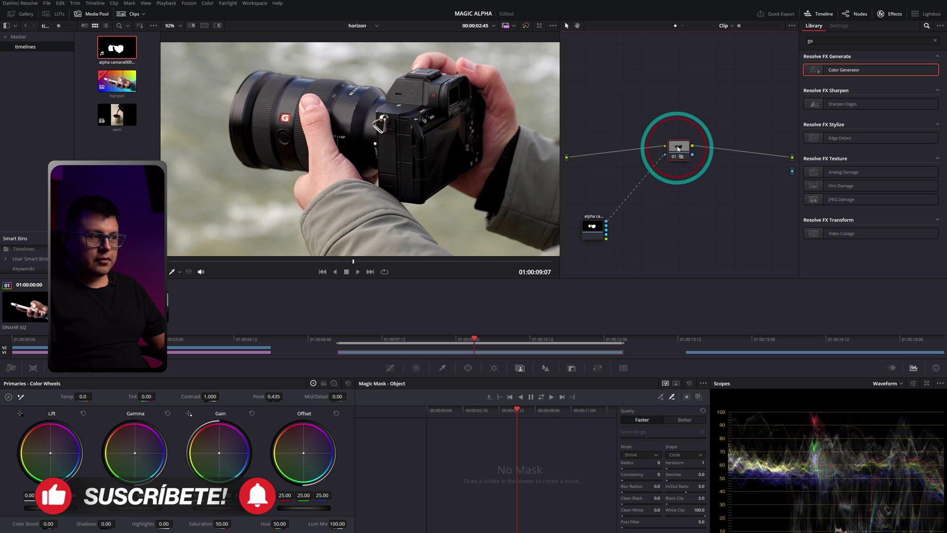
# Route node 01's alpha to the final output and settle the matte node into place
pyautogui.click(595, 217)
pyautogui.moveTo(594, 217); pyautogui.dragTo(598, 212)
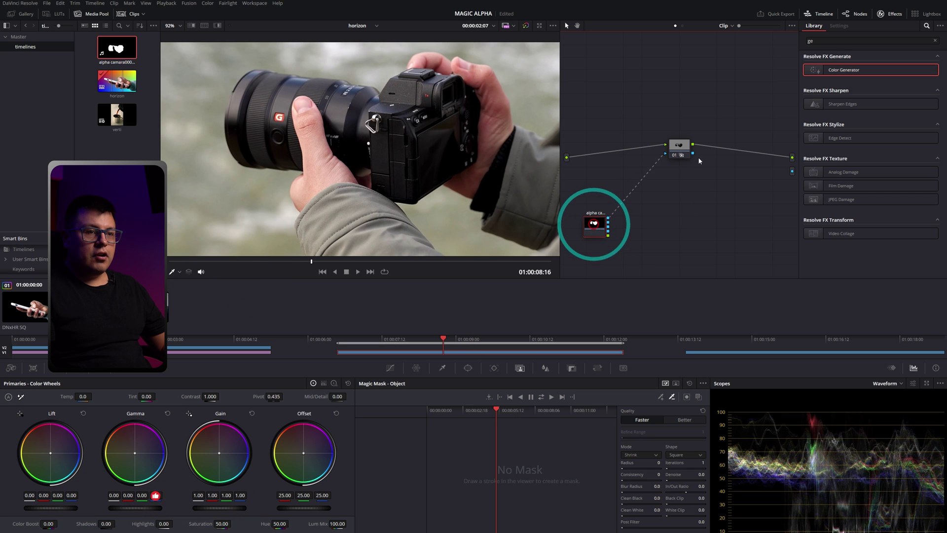
pyautogui.click(697, 157)
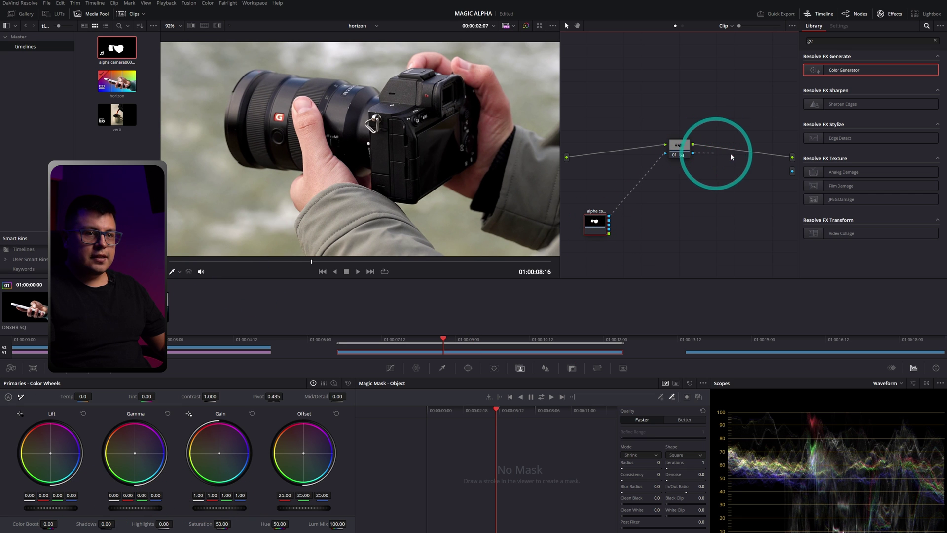
pyautogui.moveTo(792, 174); pyautogui.dragTo(792, 172)
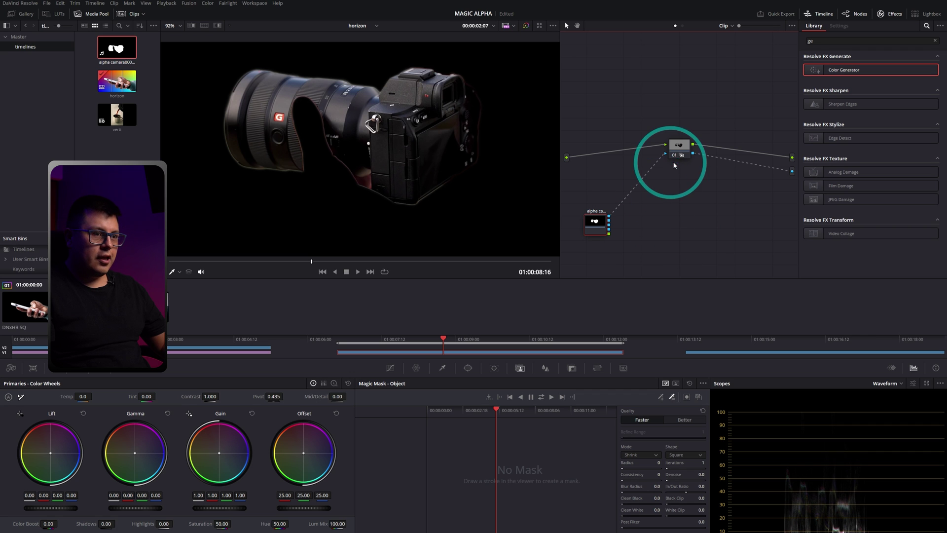
pyautogui.moveTo(602, 227); pyautogui.dragTo(606, 207)
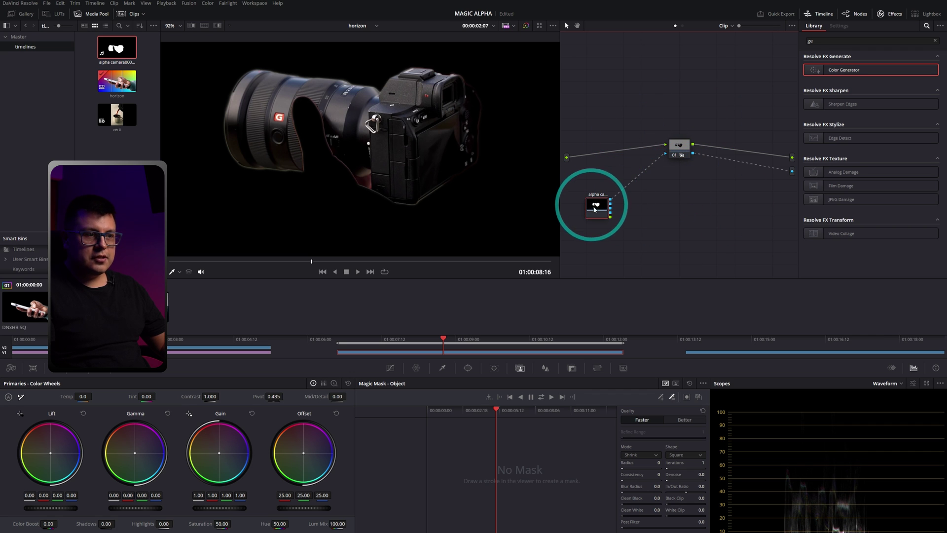
pyautogui.moveTo(595, 209); pyautogui.dragTo(609, 219)
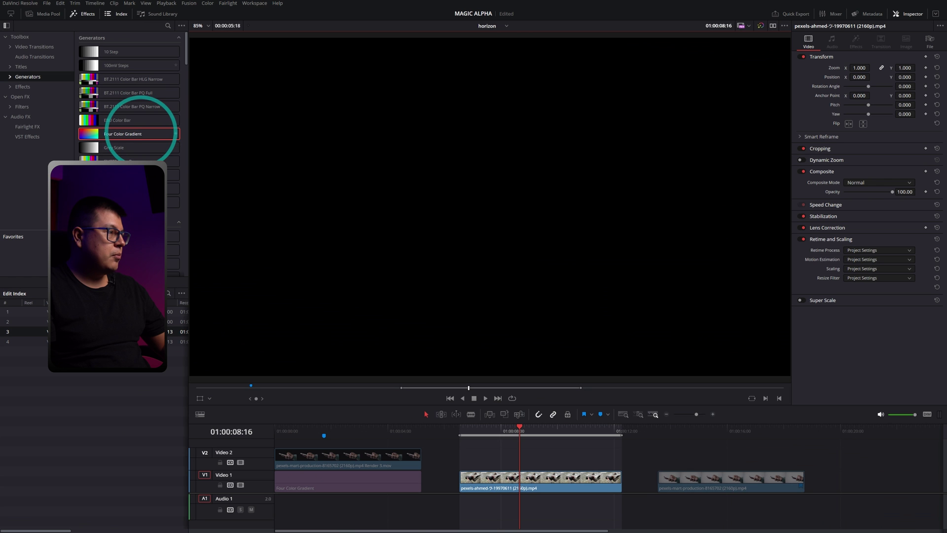
# Inspect the alpha camara clip in the viewer, then play back the timeline
pyautogui.click(40, 15)
pyautogui.doubleClick(94, 56)
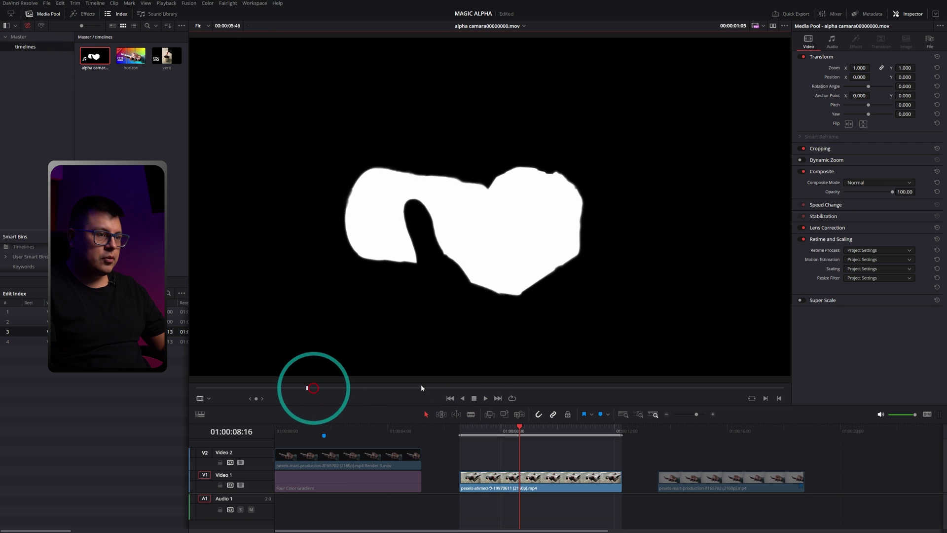
pyautogui.moveTo(521, 437); pyautogui.dragTo(492, 437)
pyautogui.press('space')
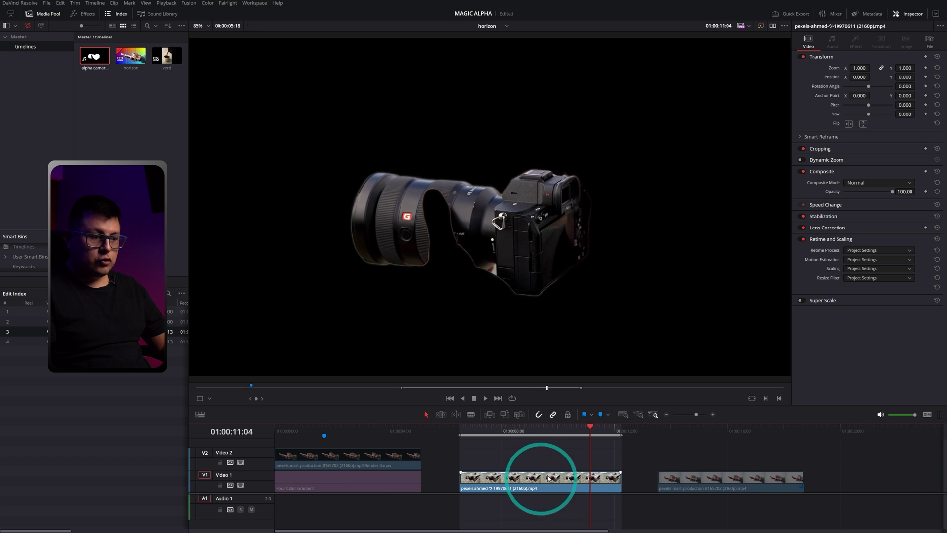
# Move pexels-ahmed up to V2, shift pexels-mart later, and delete the Four Color Gradient
pyautogui.moveTo(556, 478); pyautogui.dragTo(555, 458)
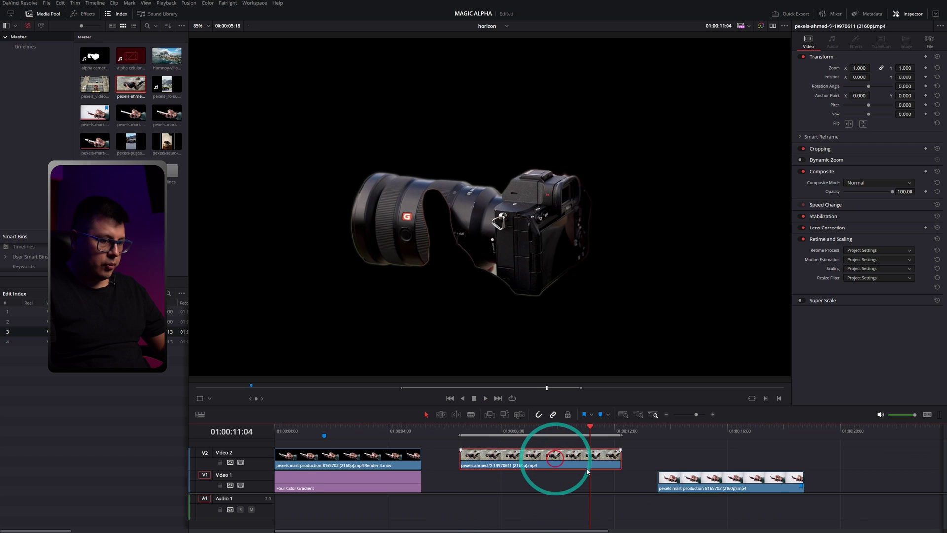
pyautogui.moveTo(748, 481); pyautogui.dragTo(865, 481)
pyautogui.moveTo(400, 485); pyautogui.dragTo(568, 482)
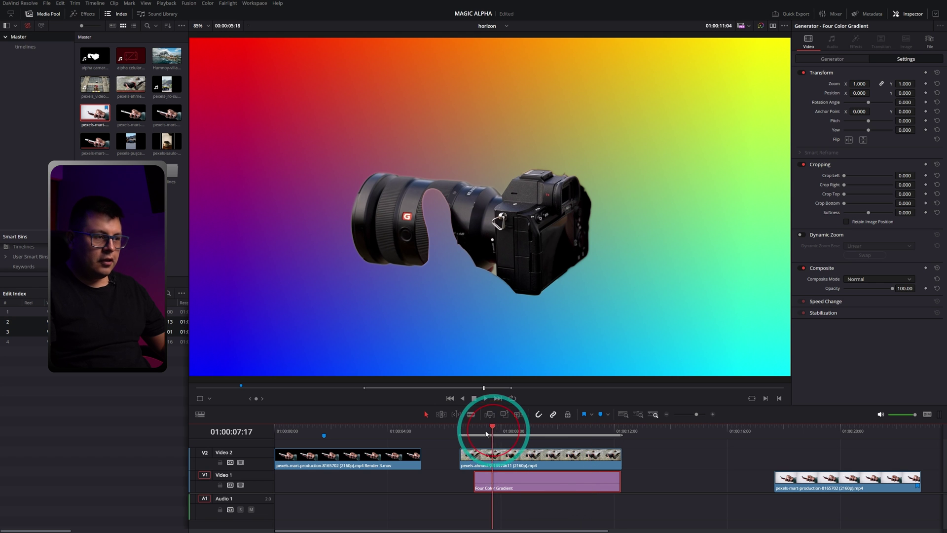
pyautogui.moveTo(486, 433); pyautogui.dragTo(551, 440)
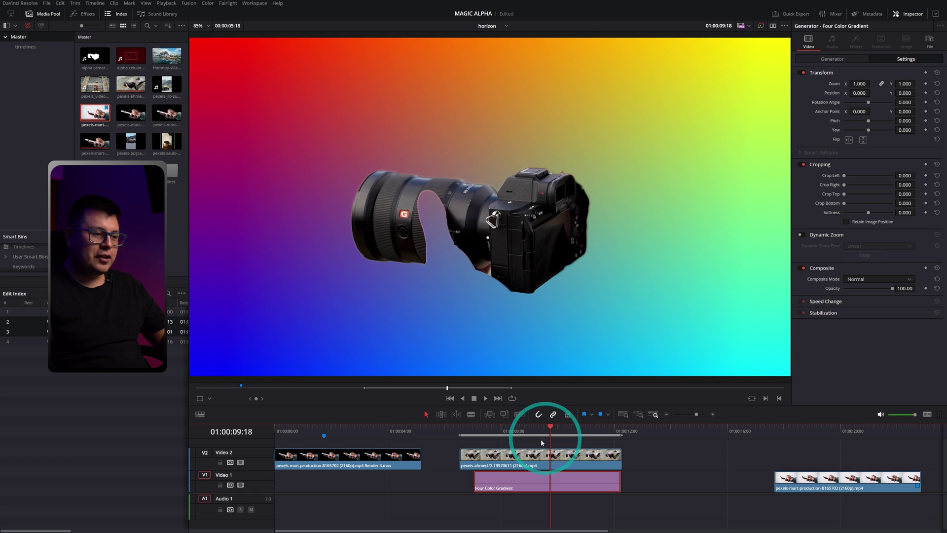
pyautogui.press('Delete')
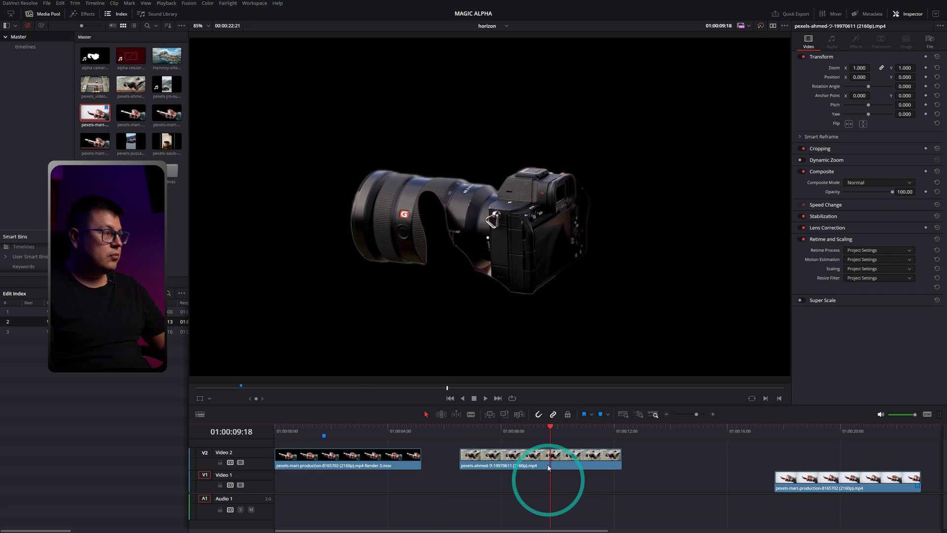
# Place an unkeyed copy of pexels-ahmed on V1, colour the V2 clip orange, and open Color
pyautogui.moveTo(131, 84)
pyautogui.mouseDown()
pyautogui.moveTo(491, 259)
pyautogui.moveTo(463, 491)
pyautogui.mouseUp()
pyautogui.moveTo(524, 453); pyautogui.dragTo(524, 444)
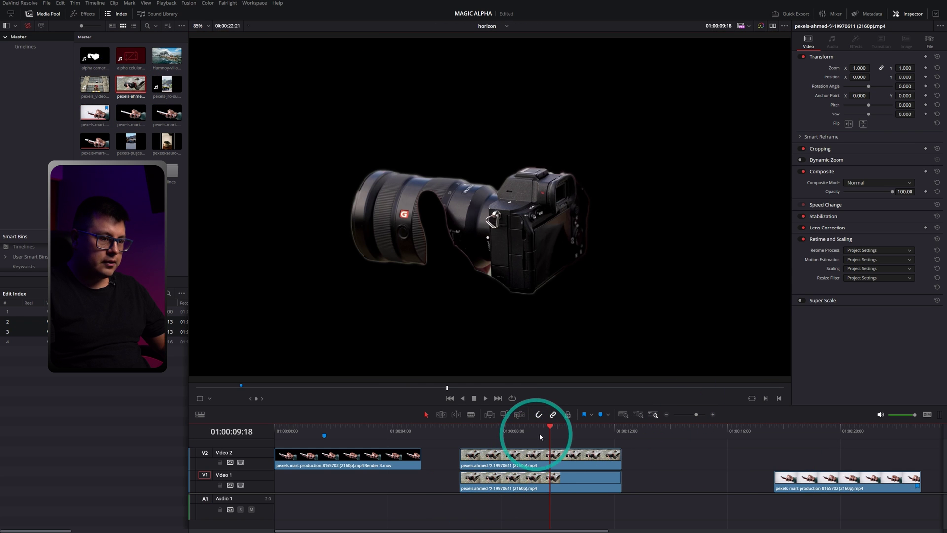
pyautogui.click(545, 464)
pyautogui.rightClick(544, 463)
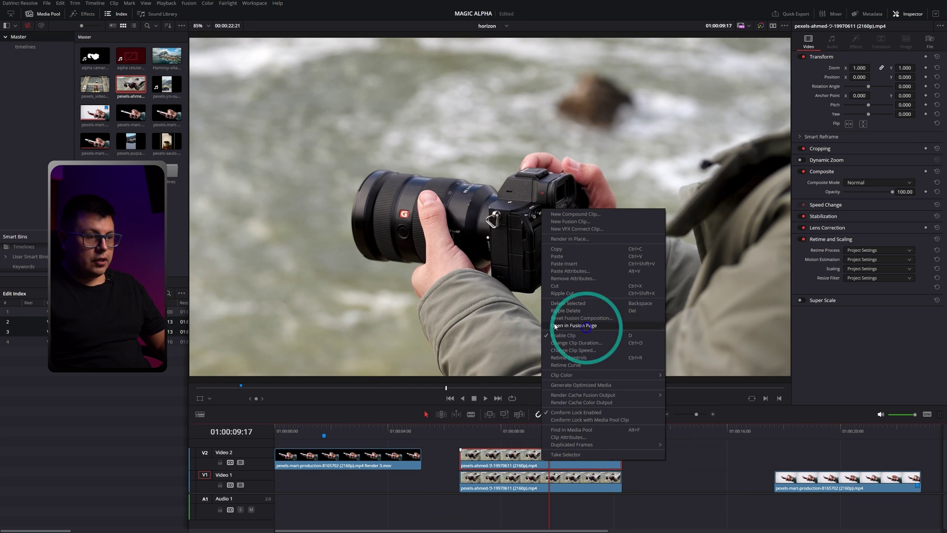
pyautogui.moveTo(582, 375)
pyautogui.click(712, 385)
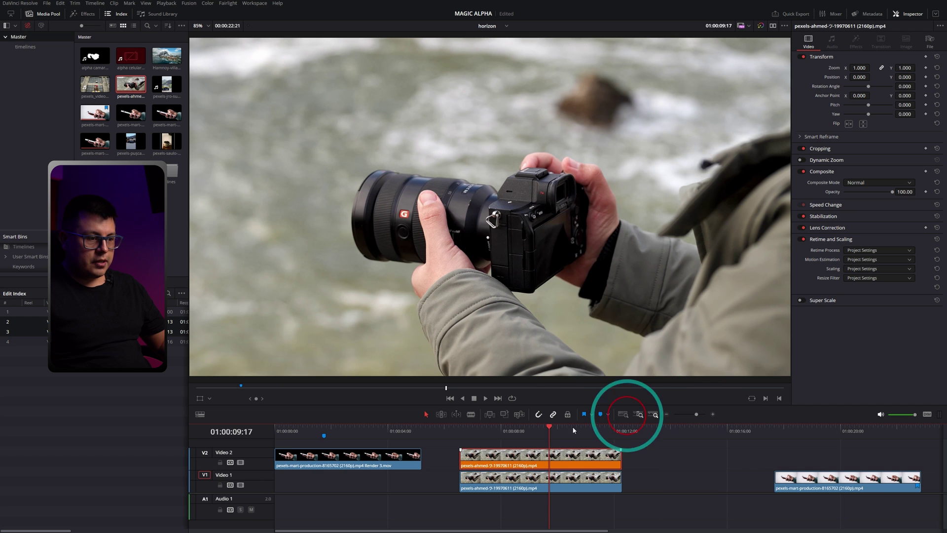
pyautogui.hotkey('shift', '6')
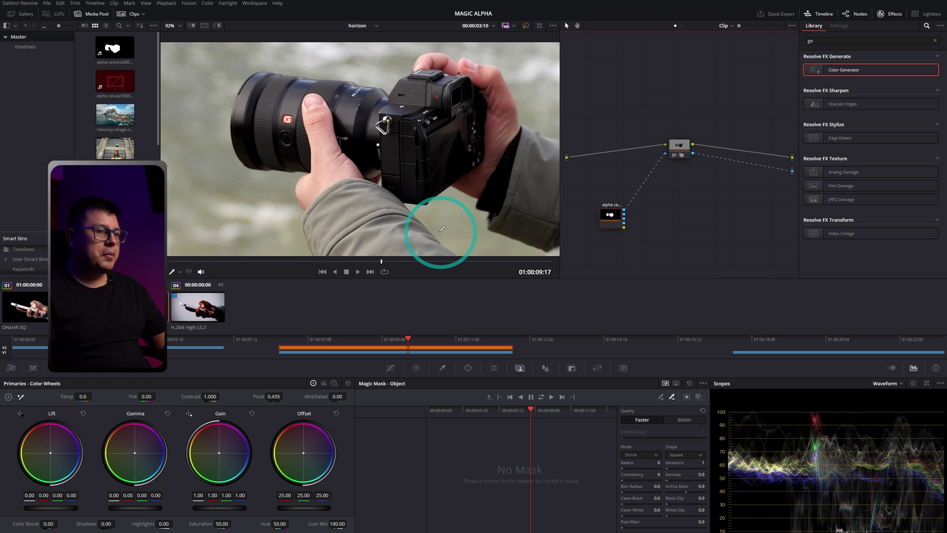
# Add a serial node after node 01 and push its Offset toward blue so the keyed camera turns blue
pyautogui.moveTo(678, 154); pyautogui.dragTo(669, 156)
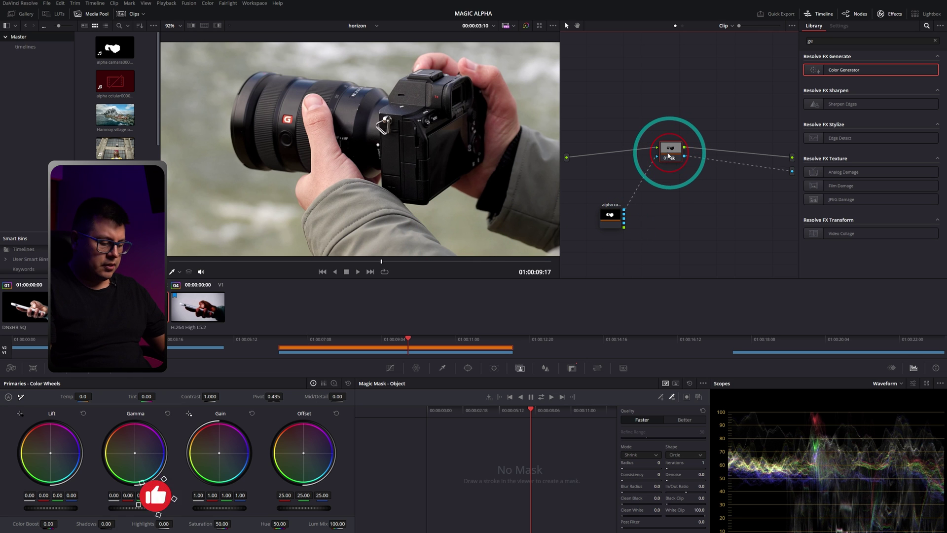
pyautogui.hotkey('alt', 's')
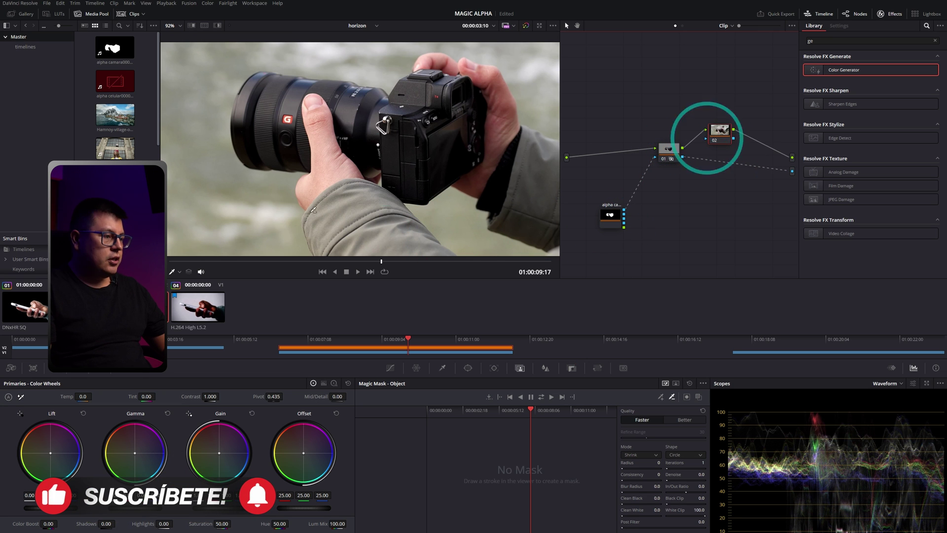
pyautogui.moveTo(303, 471); pyautogui.dragTo(293, 464)
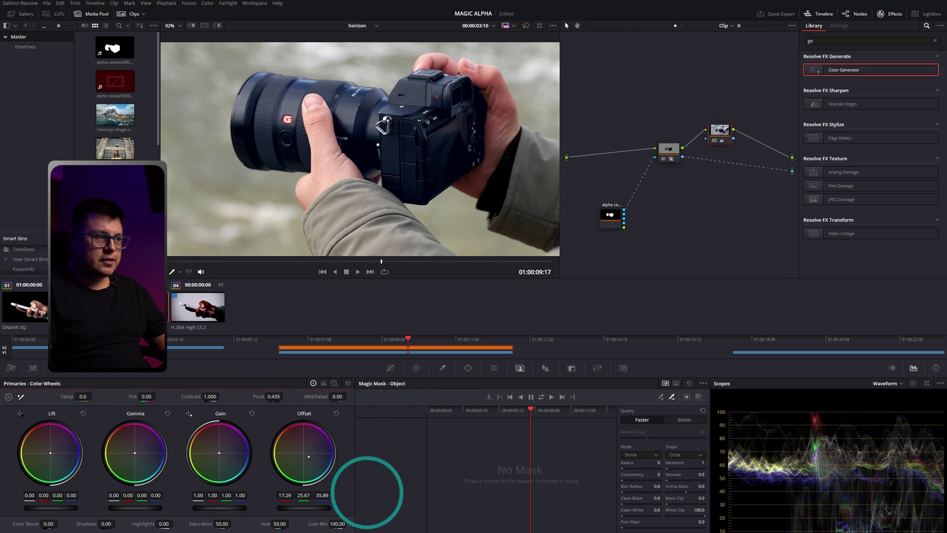
pyautogui.moveTo(367, 493); pyautogui.dragTo(579, 317)
pyautogui.scroll(-3, 299, 191)
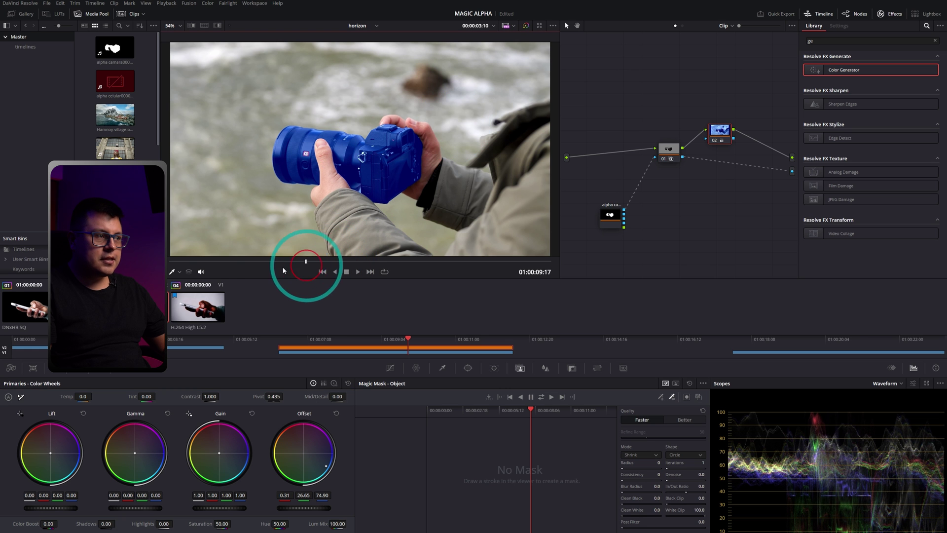
pyautogui.moveTo(243, 271); pyautogui.dragTo(425, 265)
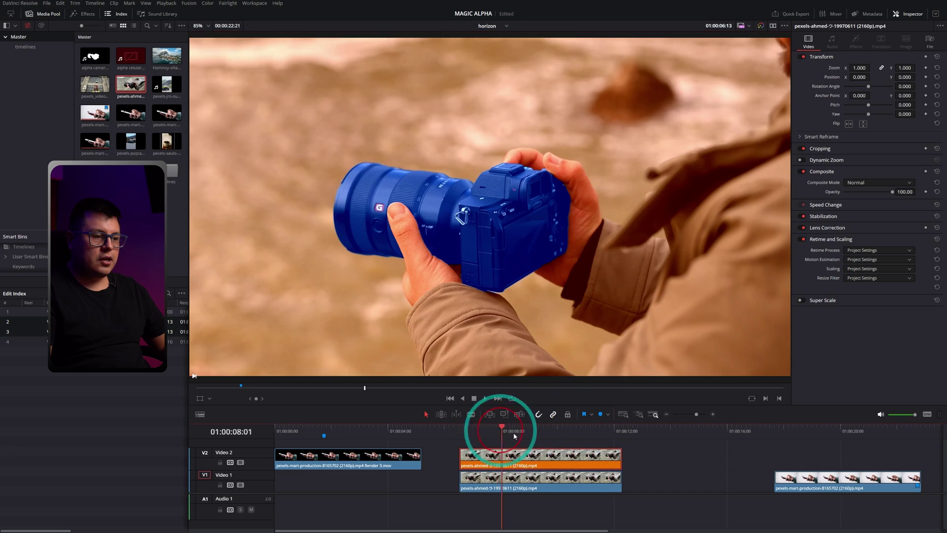
pyautogui.moveTo(514, 435); pyautogui.dragTo(555, 430)
pyautogui.press('space')
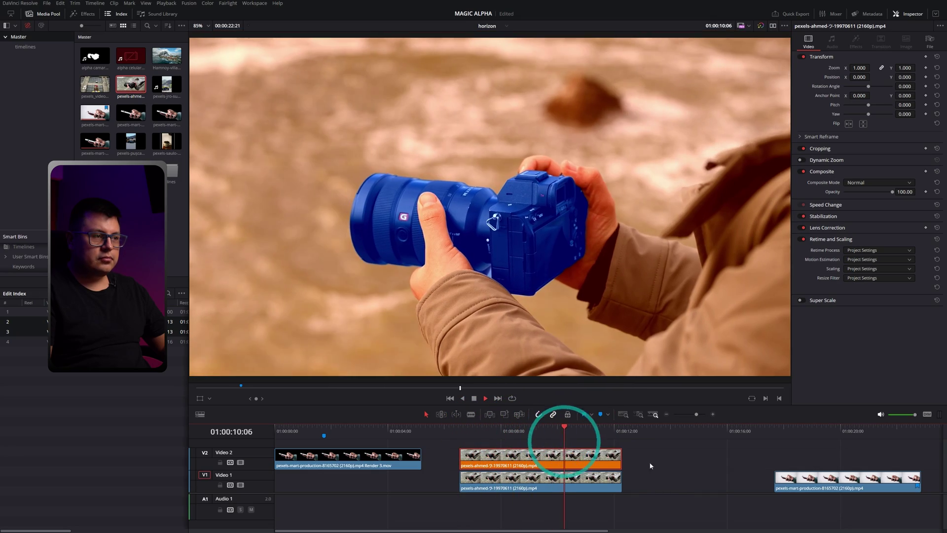
pyautogui.click(499, 429)
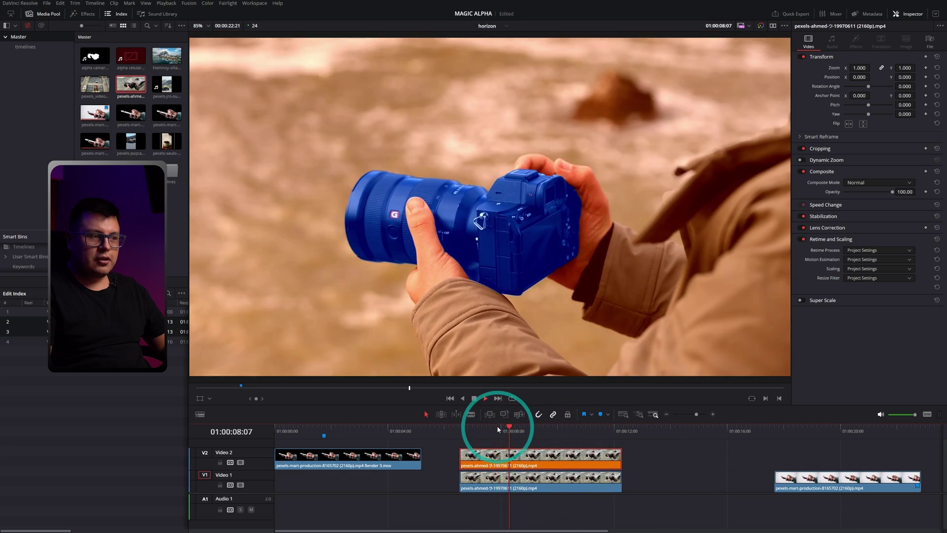
pyautogui.press('space')
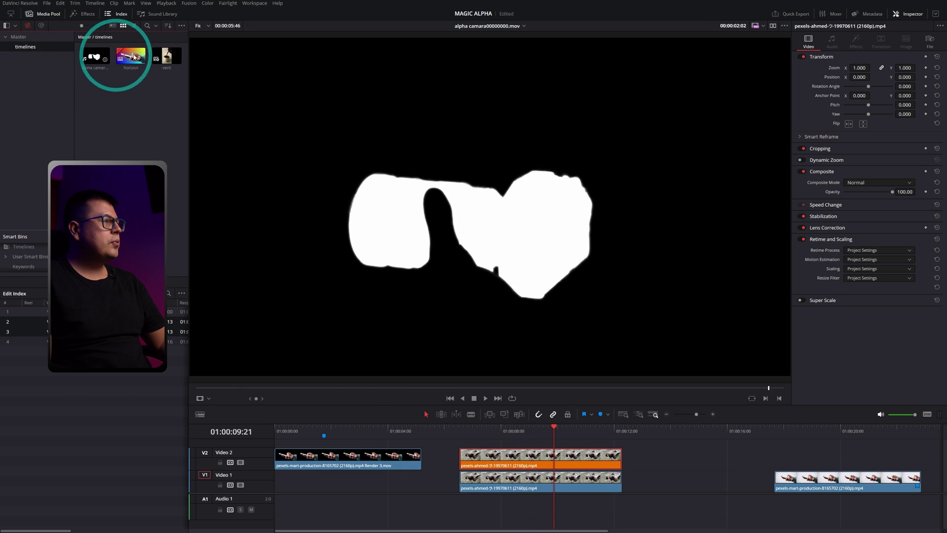
# Open the verti timeline's coffee-pouring clip on the Color page
pyautogui.click(158, 54)
pyautogui.click(424, 291)
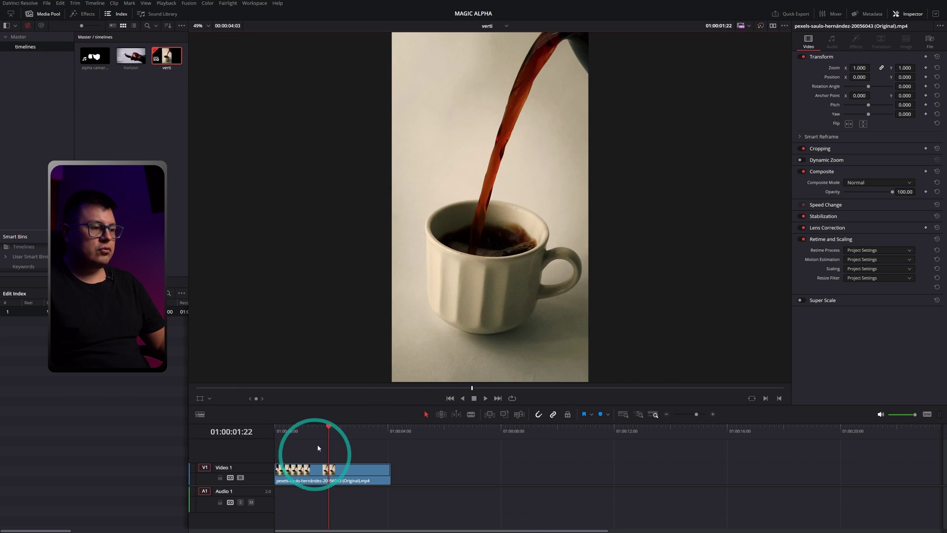
pyautogui.moveTo(334, 431); pyautogui.dragTo(282, 444)
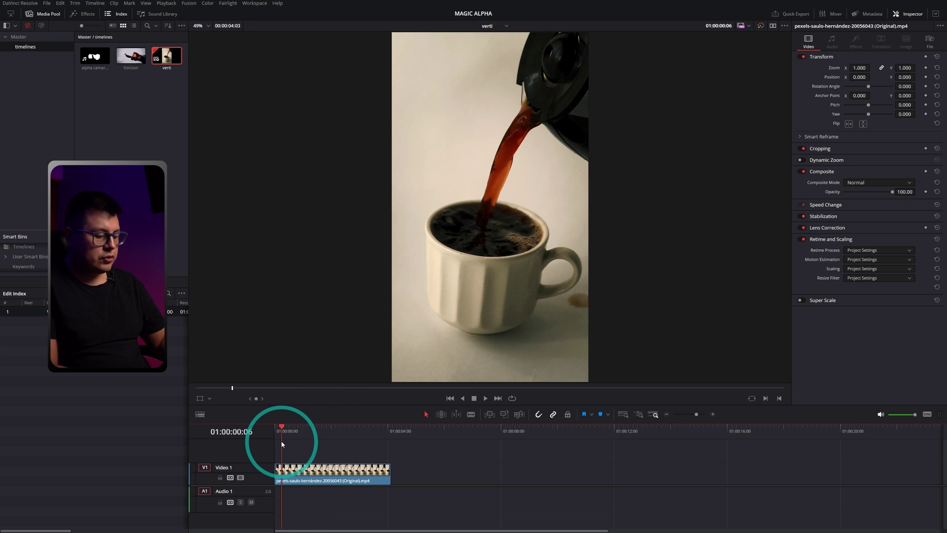
pyautogui.hotkey('shift', '6')
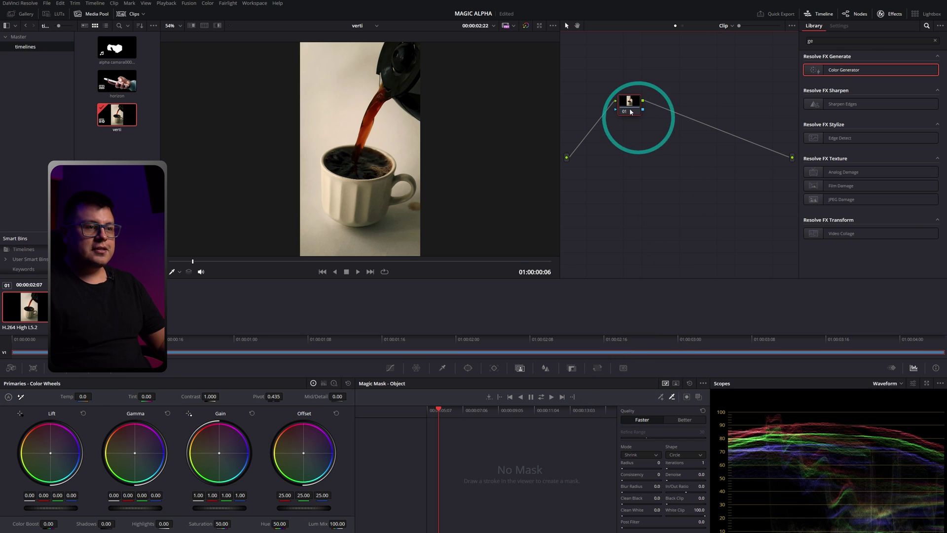
# Stroke a Better-quality Magic Mask over the kettle, stream and cup, then track it both directions
pyautogui.moveTo(631, 112); pyautogui.dragTo(612, 159)
pyautogui.click(693, 420)
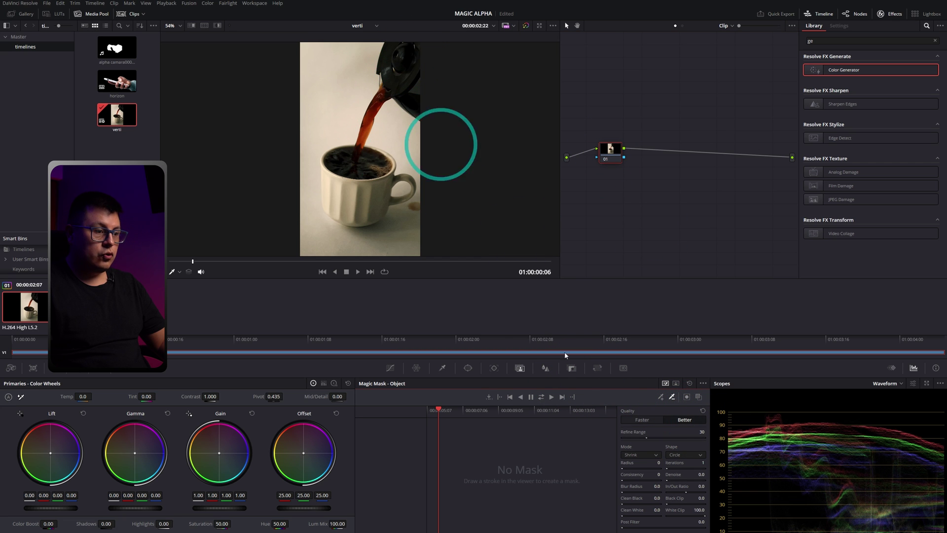
pyautogui.moveTo(406, 64); pyautogui.dragTo(358, 159)
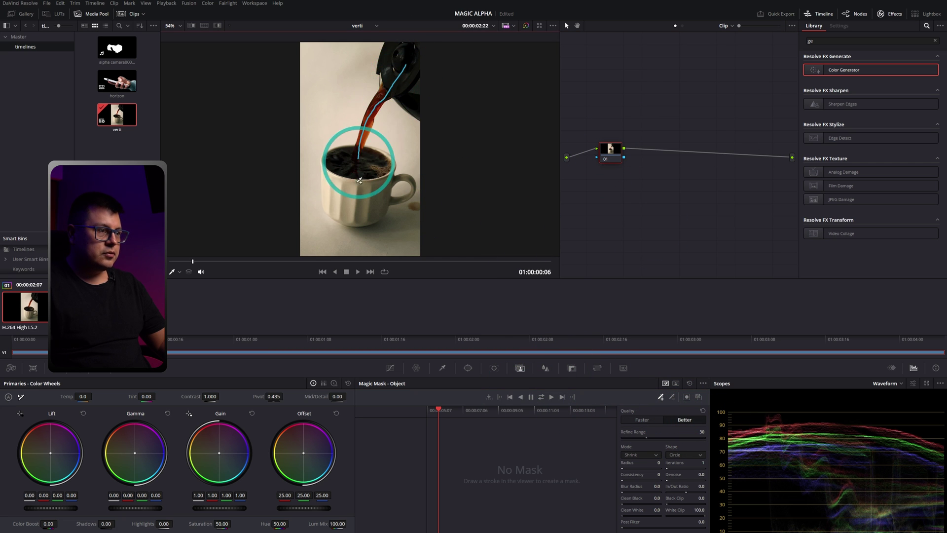
pyautogui.click(698, 397)
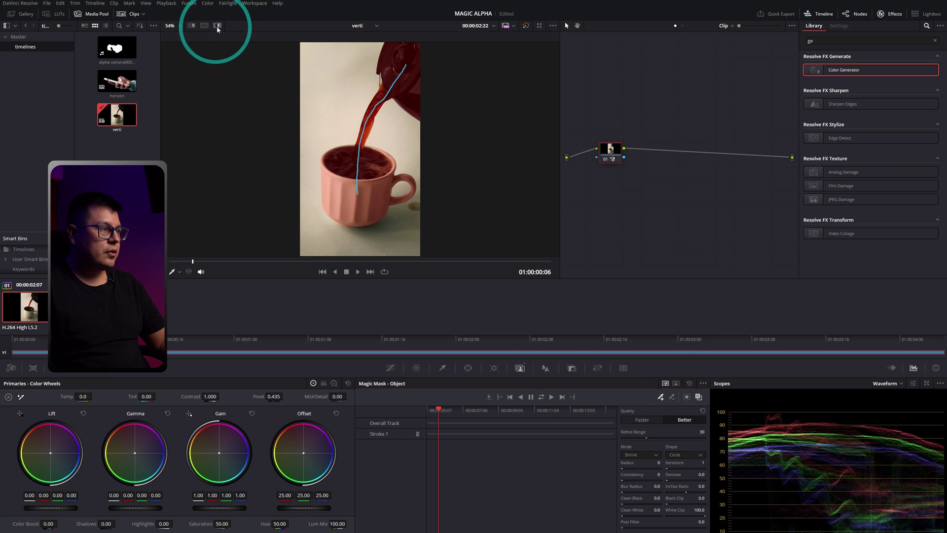
pyautogui.click(700, 397)
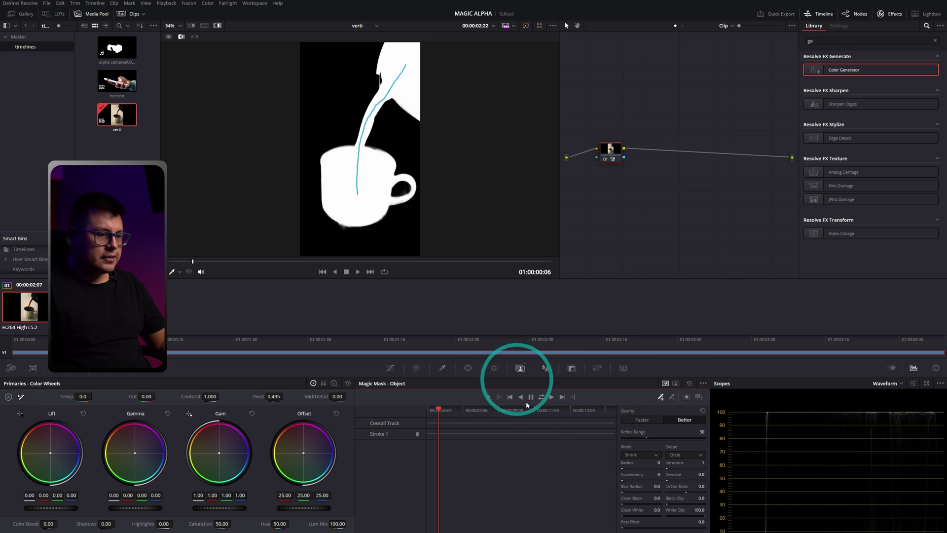
pyautogui.click(543, 398)
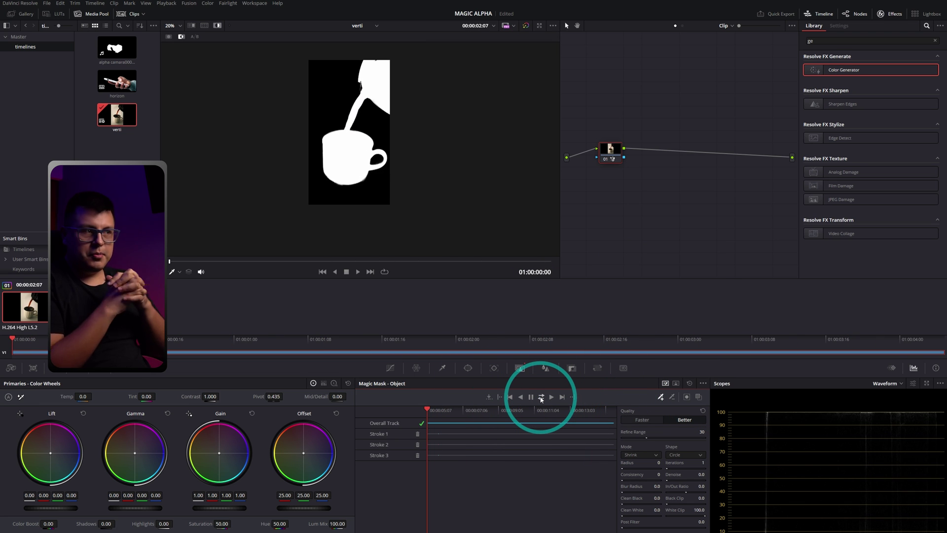
# Line up nodes 01 and 02 and add a parallel node alongside node 02
pyautogui.click(219, 26)
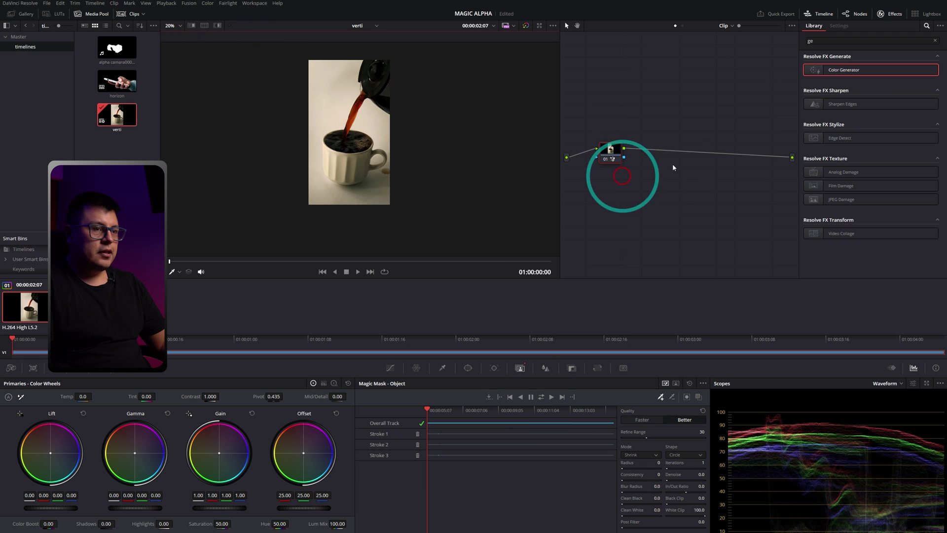
pyautogui.moveTo(610, 157); pyautogui.dragTo(608, 166)
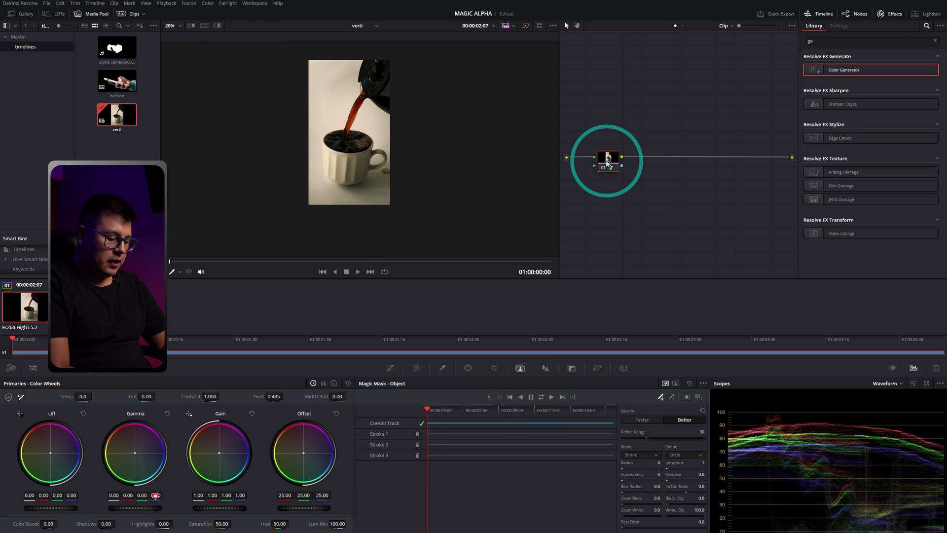
pyautogui.write('magic ma')
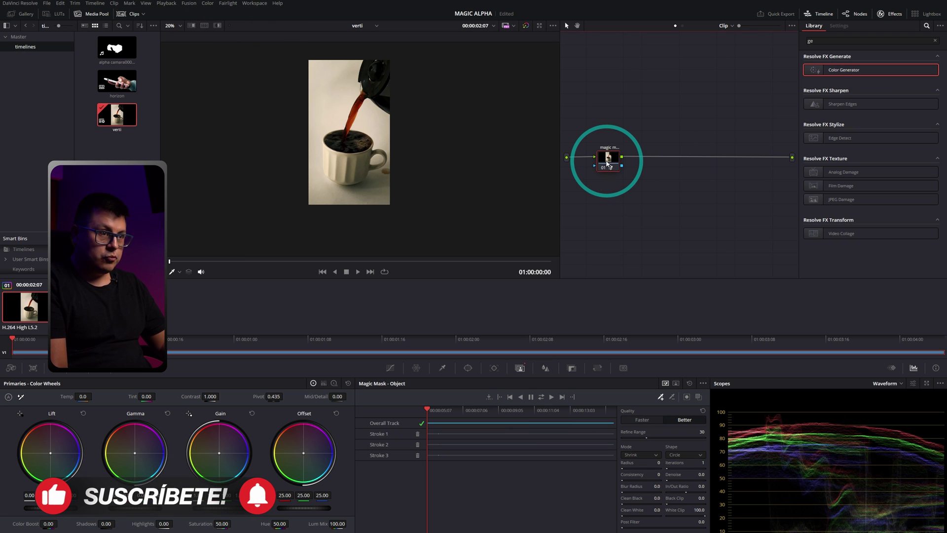
pyautogui.moveTo(642, 163); pyautogui.dragTo(663, 163)
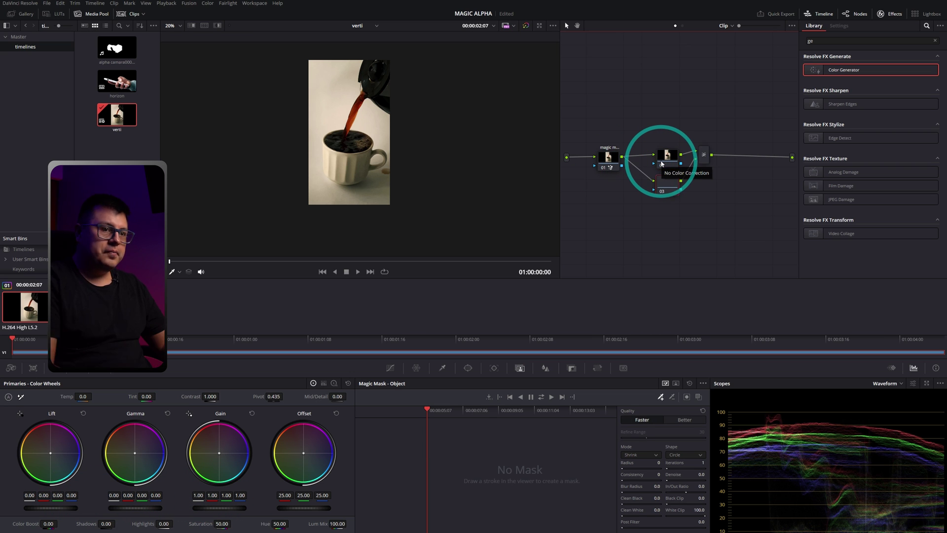
pyautogui.hotkey('alt', 'p')
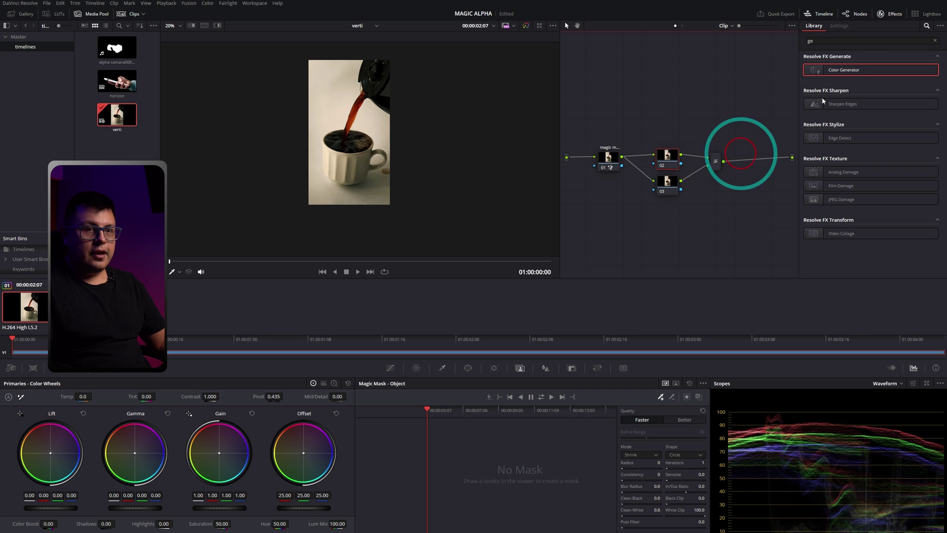
# Apply a black Color Generator to node 02
pyautogui.moveTo(844, 71); pyautogui.dragTo(667, 157)
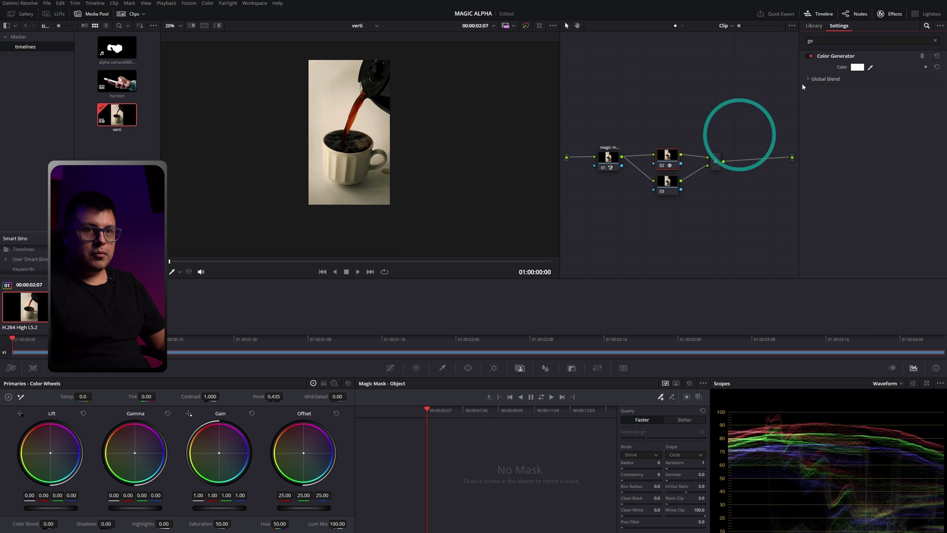
pyautogui.click(857, 67)
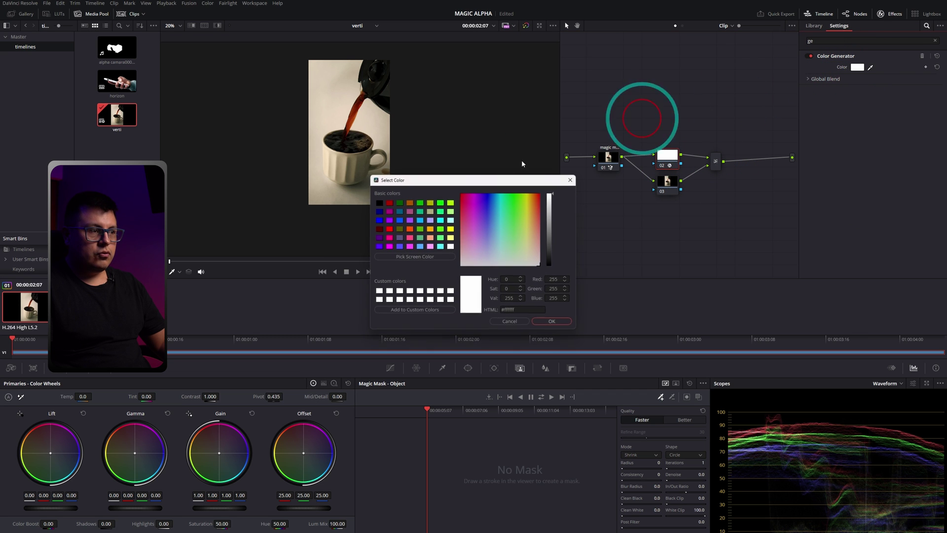
pyautogui.click(547, 323)
# Apply a white Color Generator to node 03 and feed node 01's key output into it
pyautogui.moveTo(844, 70); pyautogui.dragTo(667, 196)
pyautogui.click(618, 166)
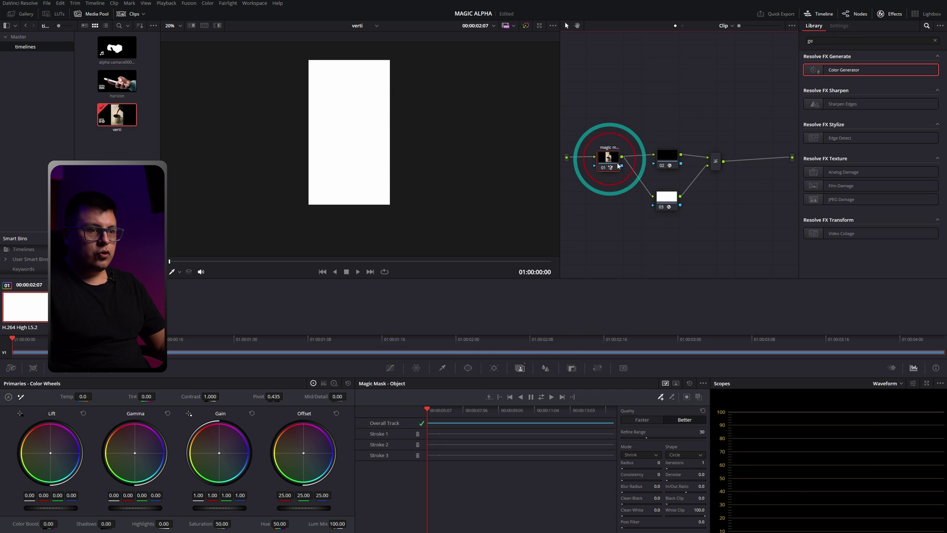
pyautogui.moveTo(653, 208); pyautogui.dragTo(653, 207)
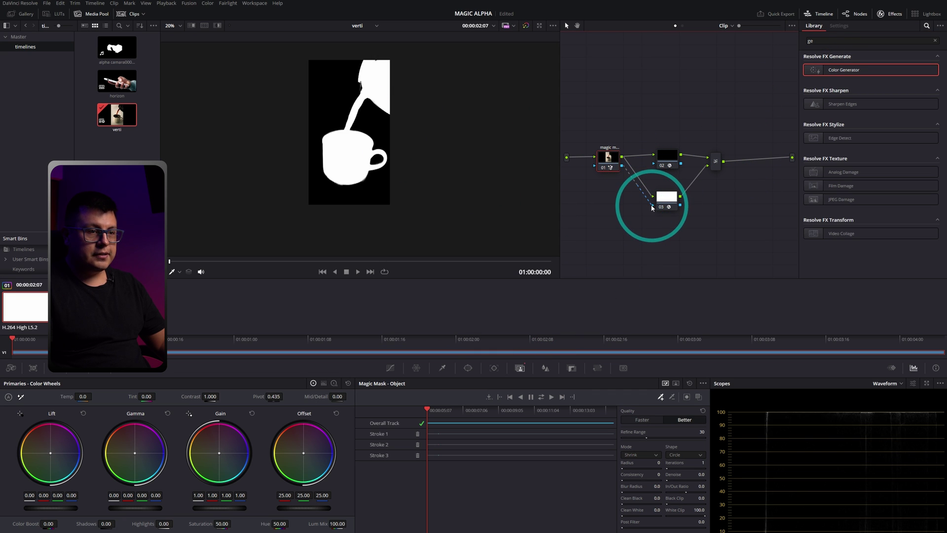
pyautogui.click(670, 197)
pyautogui.moveTo(377, 262); pyautogui.dragTo(380, 261)
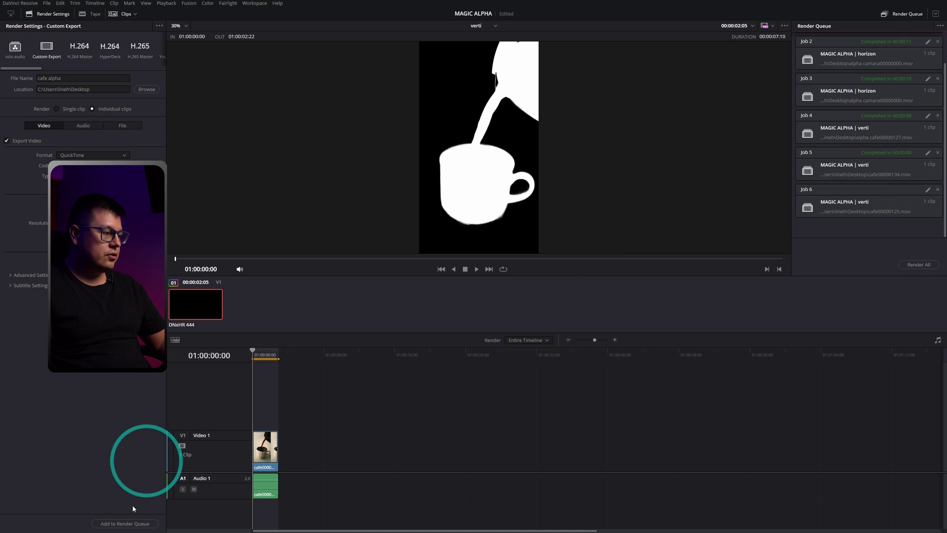
# Queue the cafe alpha QuickTime render of the cup matte to the Desktop
pyautogui.click(132, 523)
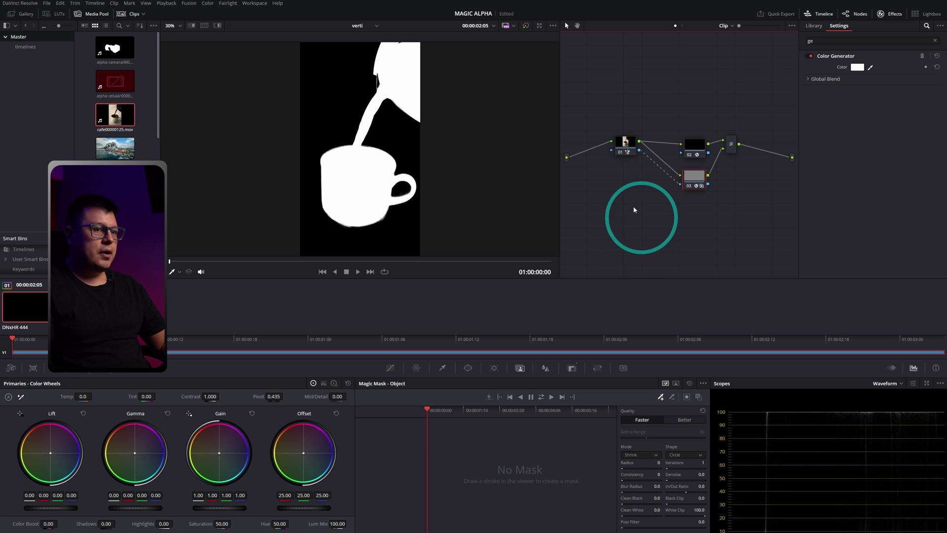
# Save the project and move node 01 toward the centre of the node graph
pyautogui.hotkey('ctrl', 's')
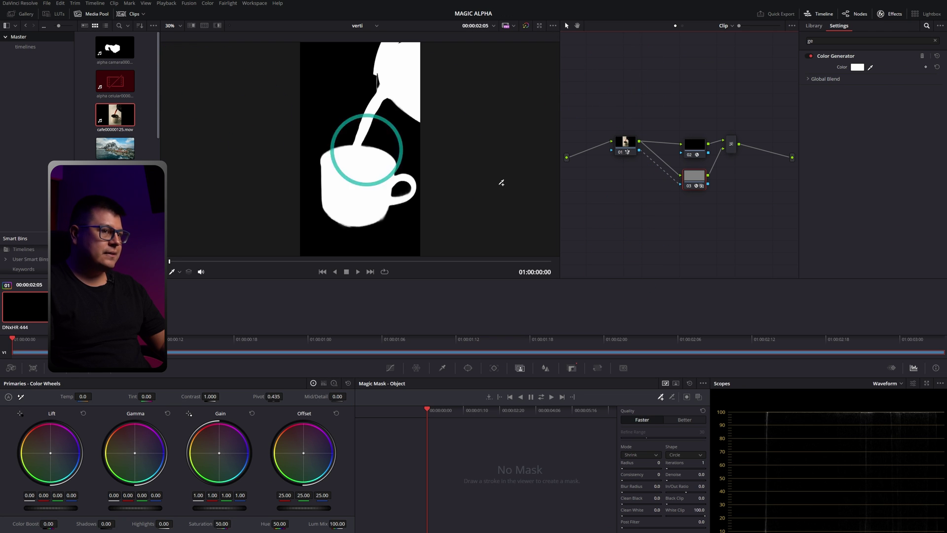
pyautogui.click(25, 47)
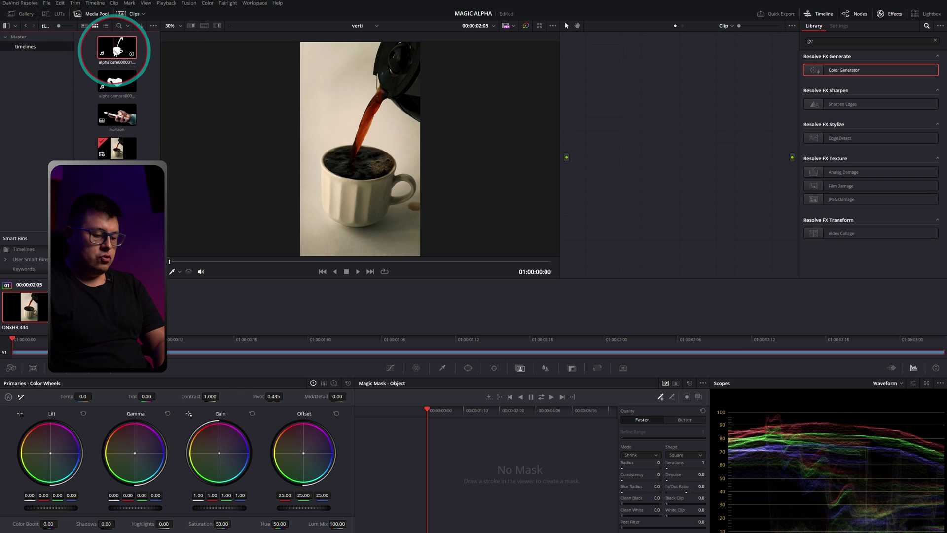
pyautogui.click(674, 164)
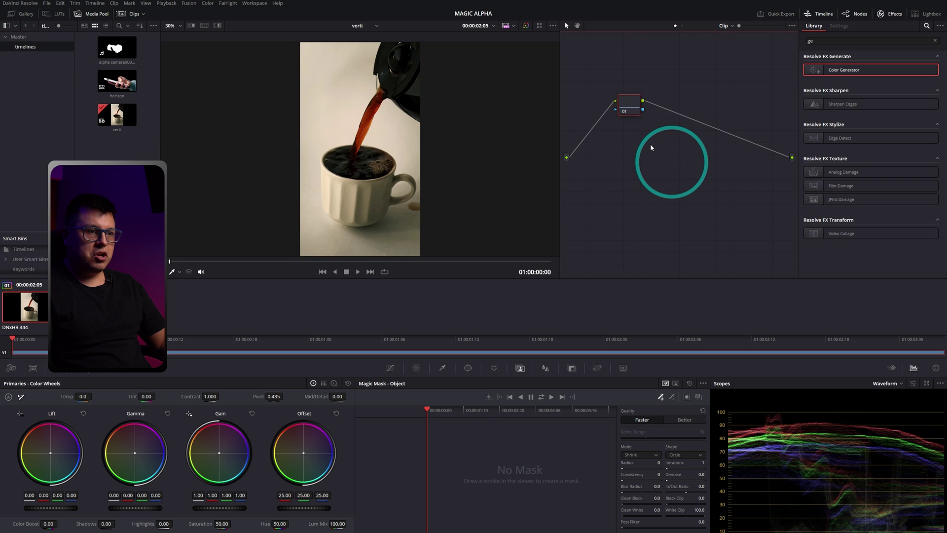
pyautogui.moveTo(630, 104); pyautogui.dragTo(685, 122)
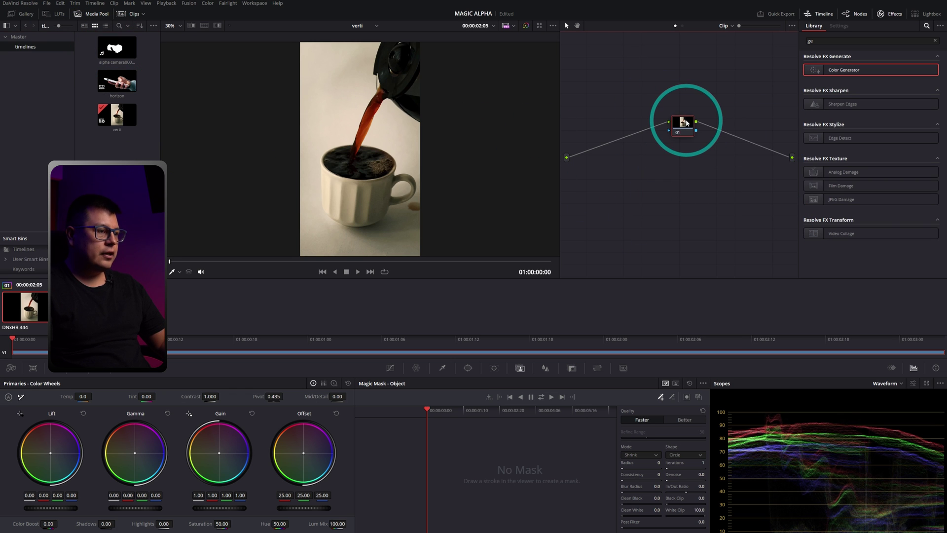
# Import the cafe alpha .mov from the Escritorio folder into the Media Pool
pyautogui.press('super+e')
pyautogui.click(358, 219)
pyautogui.click(419, 407)
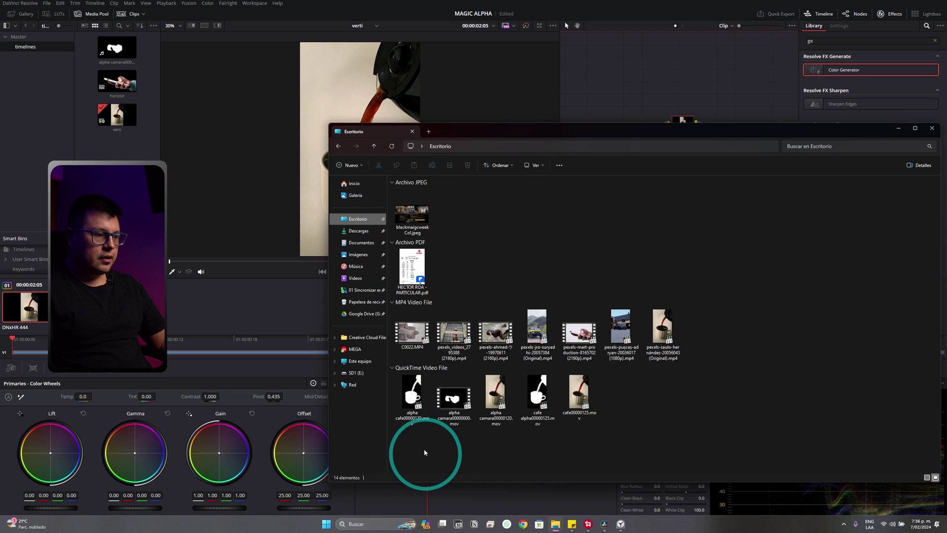
pyautogui.moveTo(538, 394)
pyautogui.mouseDown()
pyautogui.moveTo(136, 187)
pyautogui.moveTo(119, 107)
pyautogui.mouseUp()
pyautogui.click(116, 83)
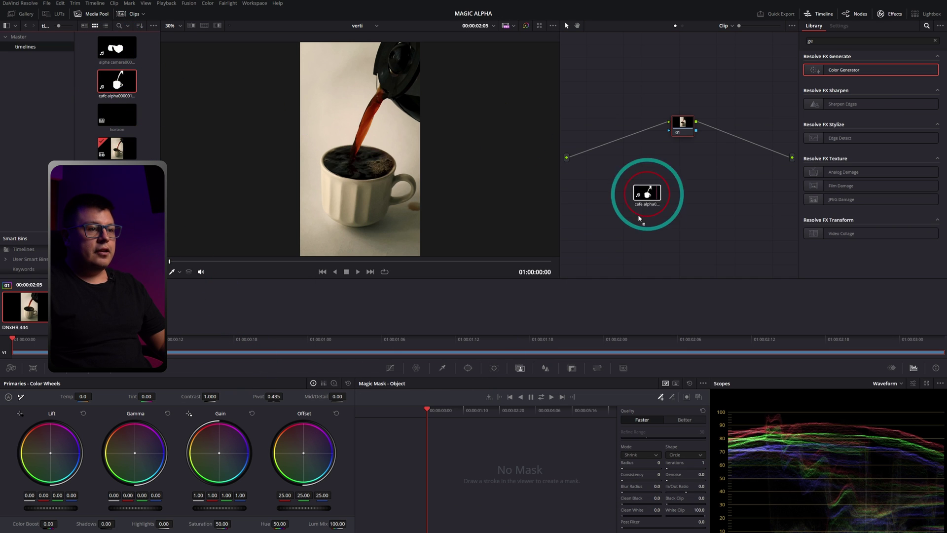
# Add the cafe alpha matte to the node graph, add an alpha output, and wire node 01's alpha into it
pyautogui.moveTo(639, 218); pyautogui.dragTo(609, 223)
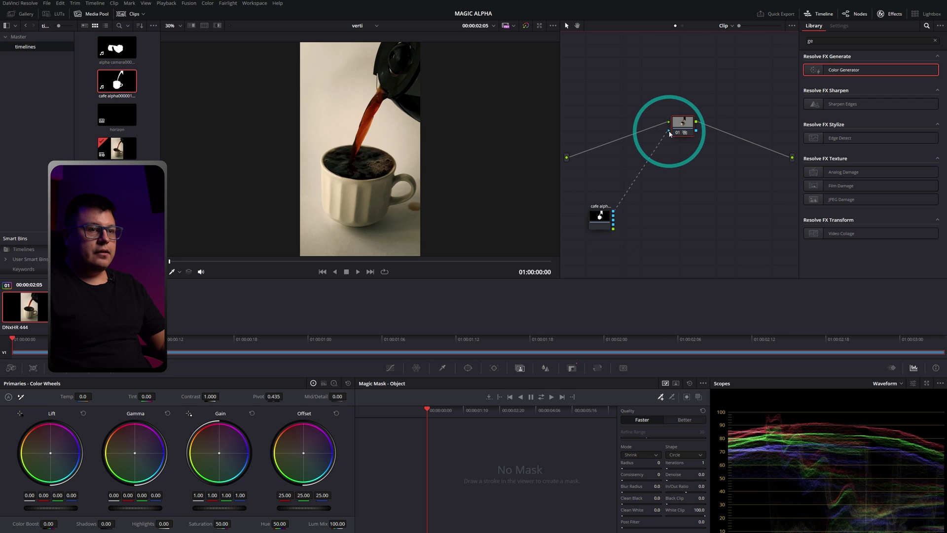
pyautogui.rightClick(727, 176)
pyautogui.click(754, 206)
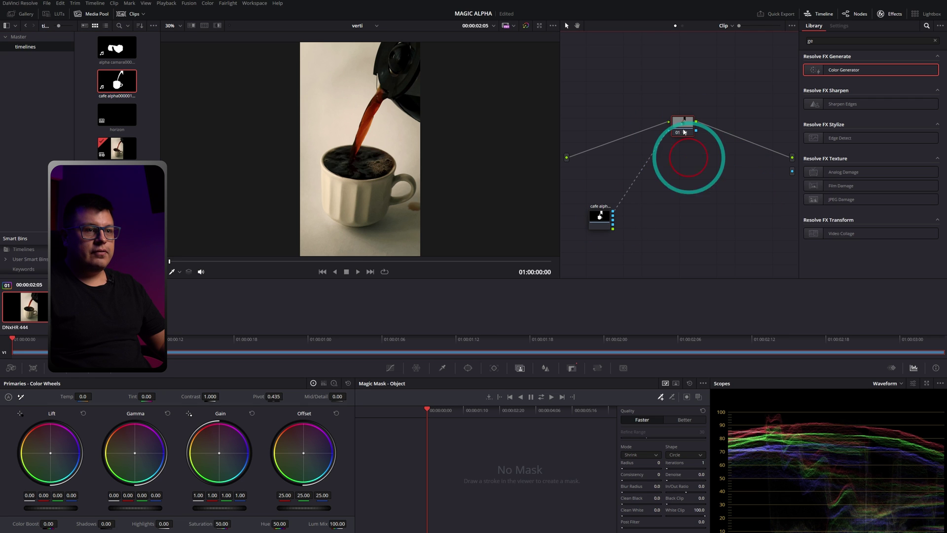
pyautogui.moveTo(781, 164); pyautogui.dragTo(792, 171)
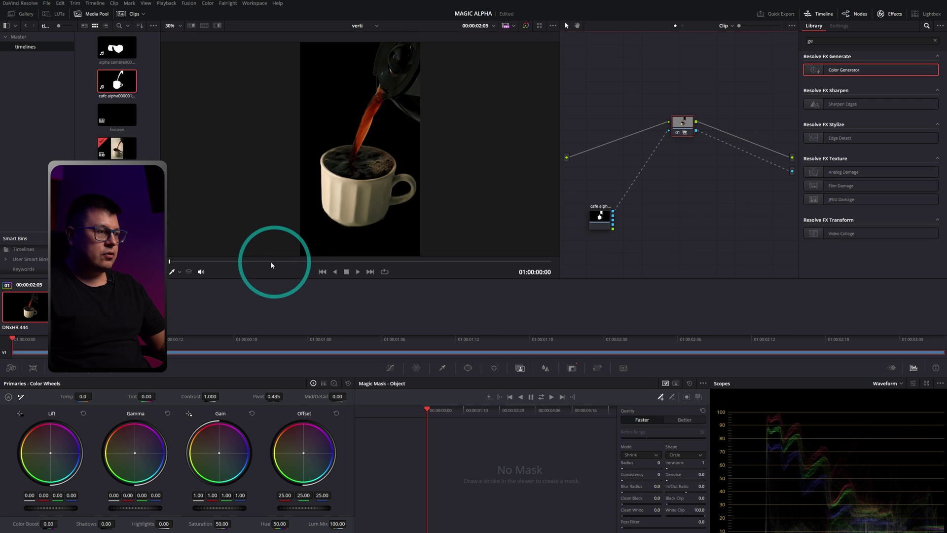
pyautogui.click(358, 272)
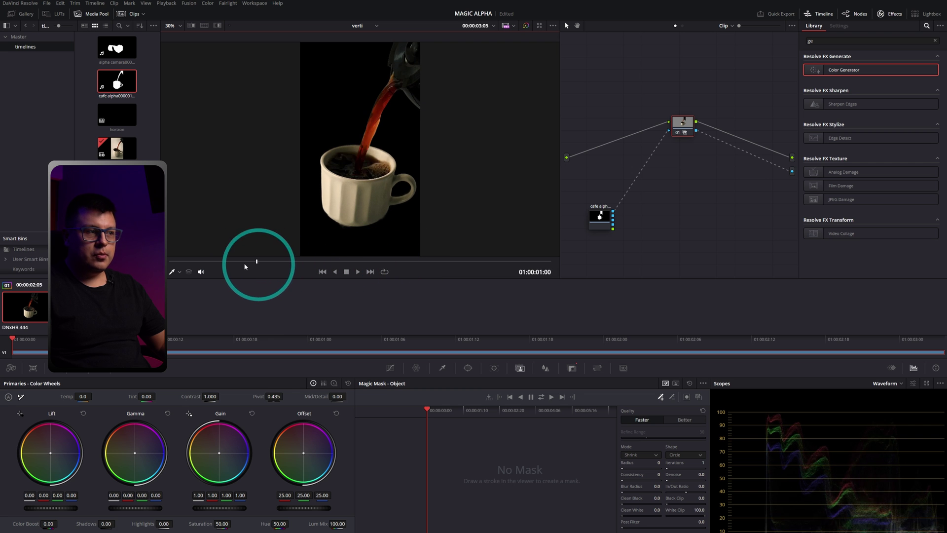